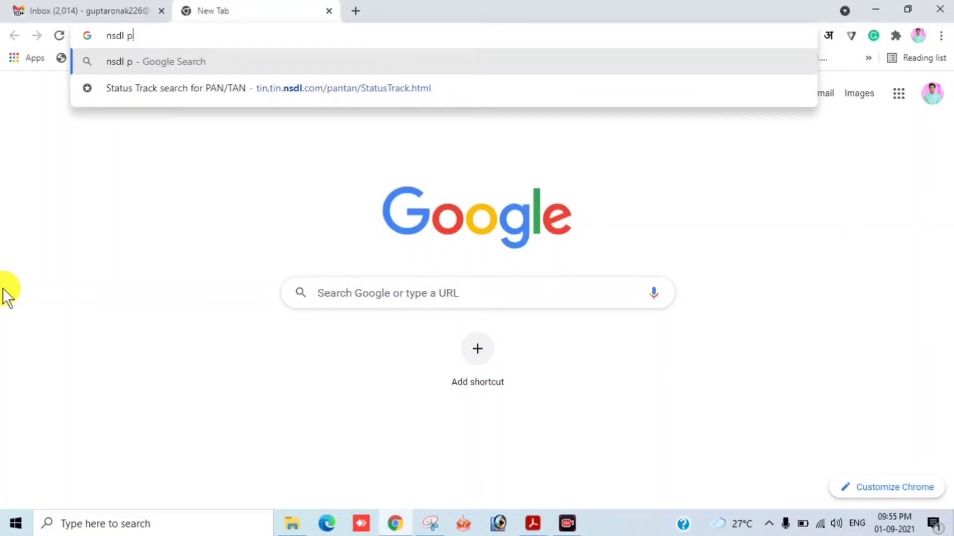
Search Google for 'nsdl pan card'.
{"action": "type", "text": "an card"}
{"action": "key", "text": "Return"}
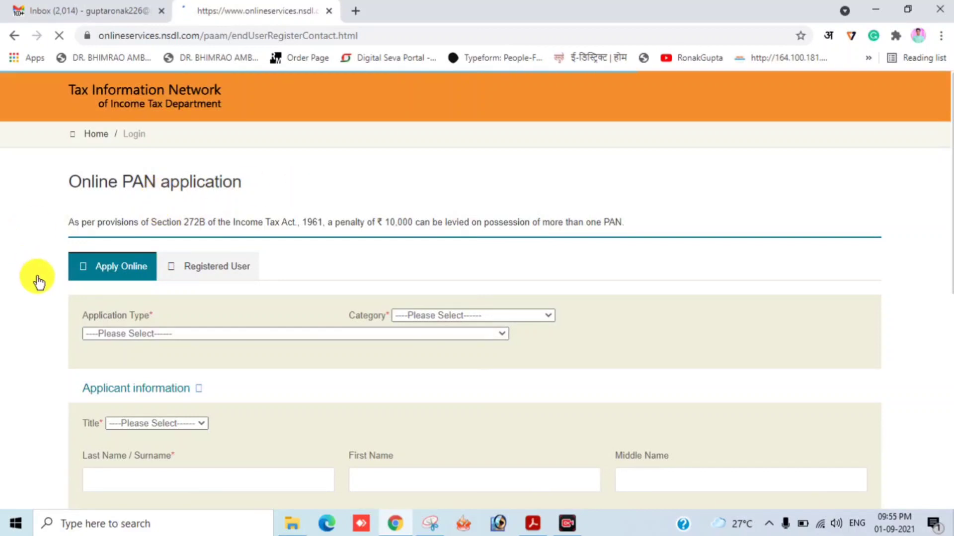
Choose New PAN - Indian Citizen (Form 49A) as application type and INDIVIDUAL as category.
{"action": "scroll", "coordinate": [54, 297], "scroll_direction": "down", "scroll_amount": 1}
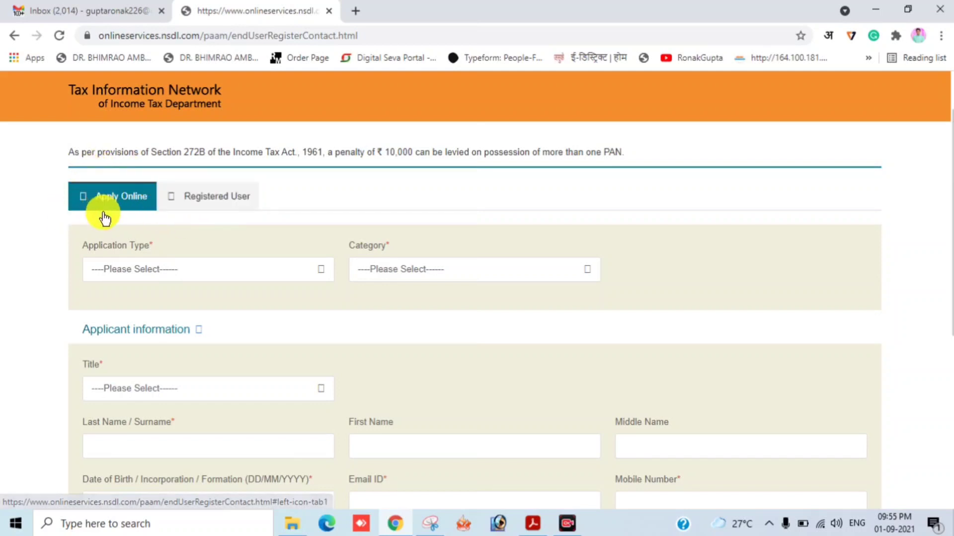
{"action": "scroll", "coordinate": [141, 263], "scroll_direction": "down", "scroll_amount": 1}
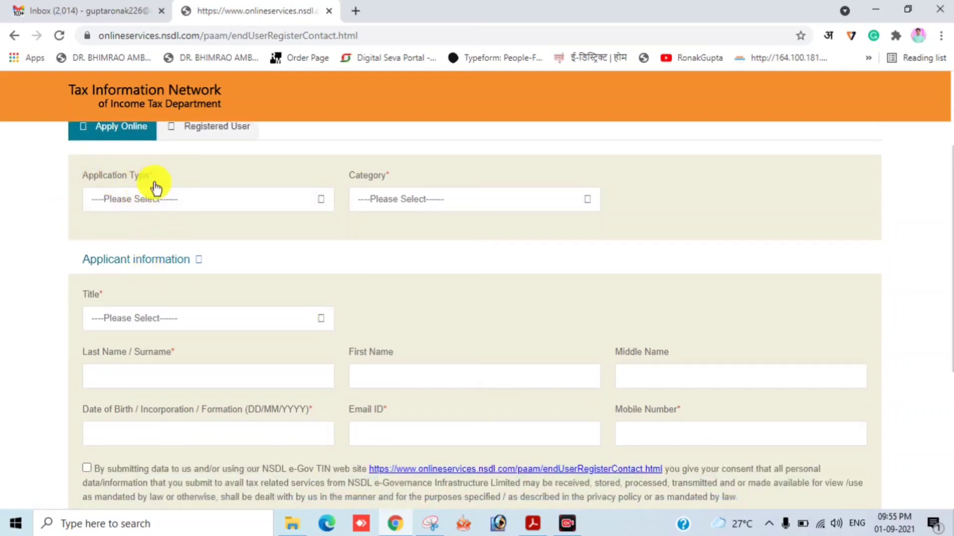
{"action": "left_click", "coordinate": [148, 210]}
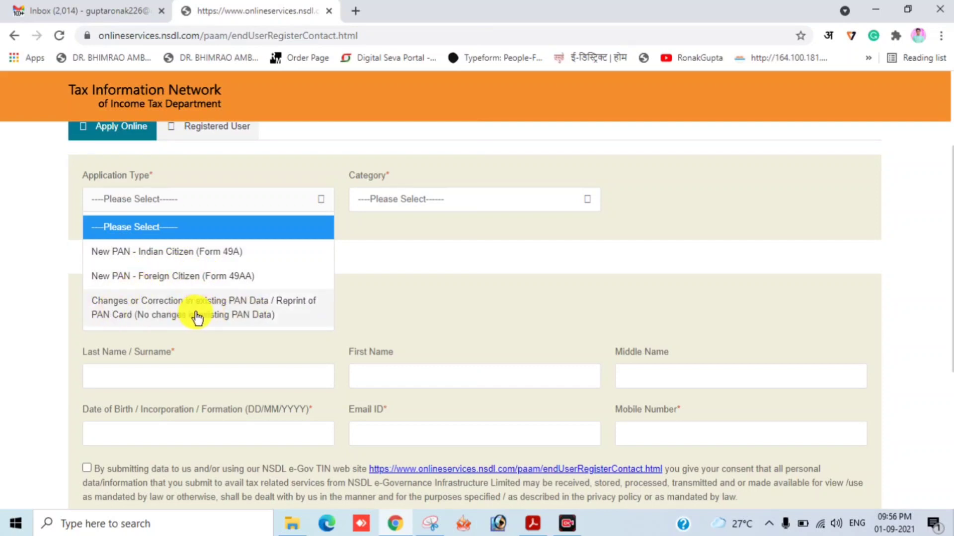
{"action": "left_click", "coordinate": [182, 258]}
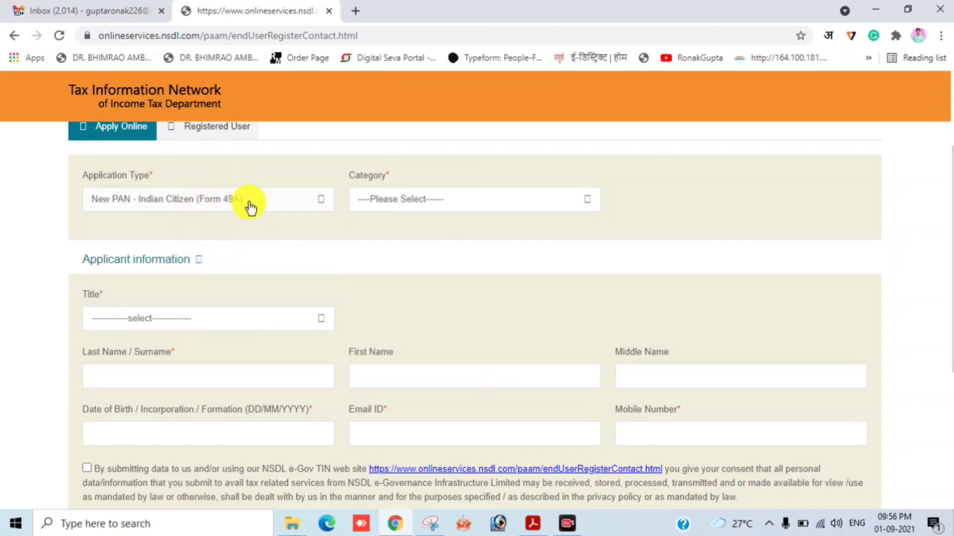
{"action": "left_click", "coordinate": [390, 206]}
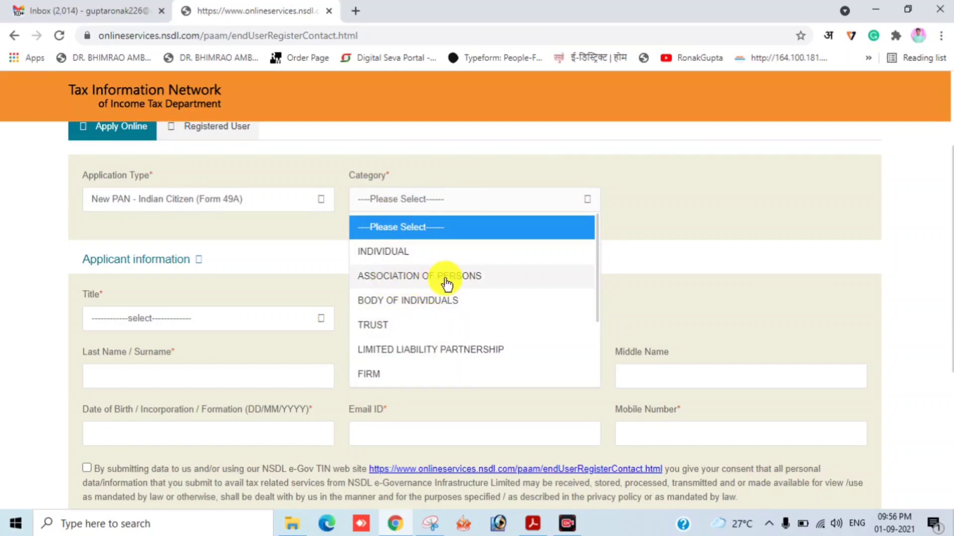
{"action": "left_click", "coordinate": [406, 254]}
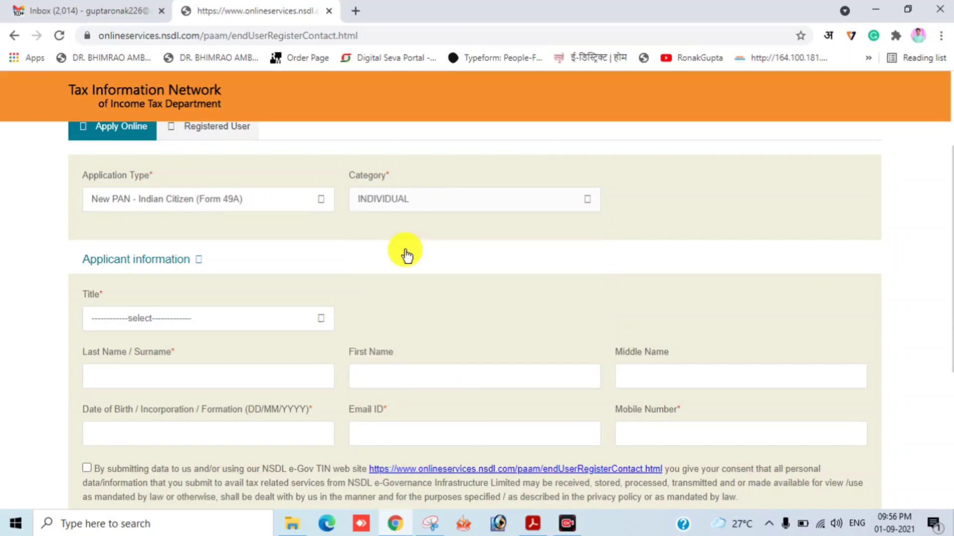
{"action": "scroll", "coordinate": [334, 257], "scroll_direction": "down", "scroll_amount": 1}
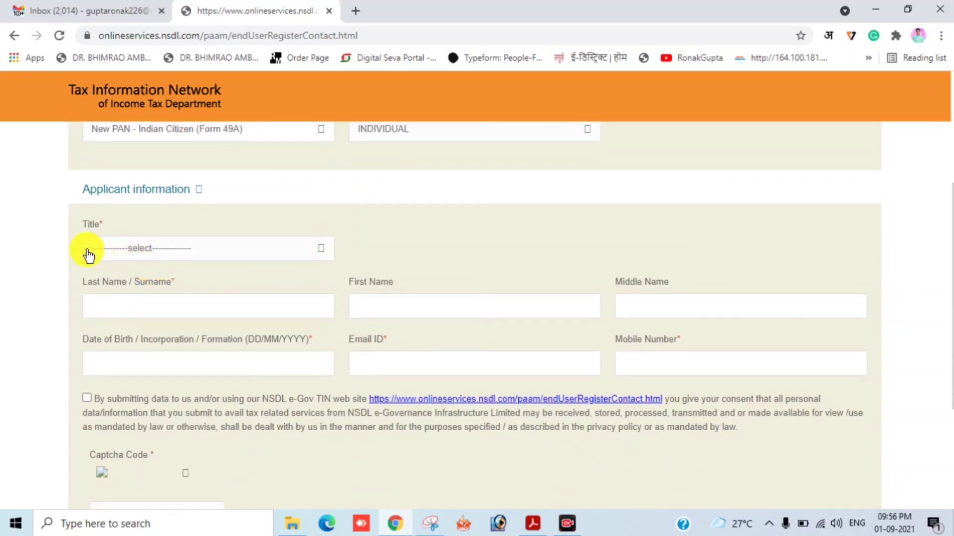
Set the applicant's title to Shri.
{"action": "left_click", "coordinate": [188, 253]}
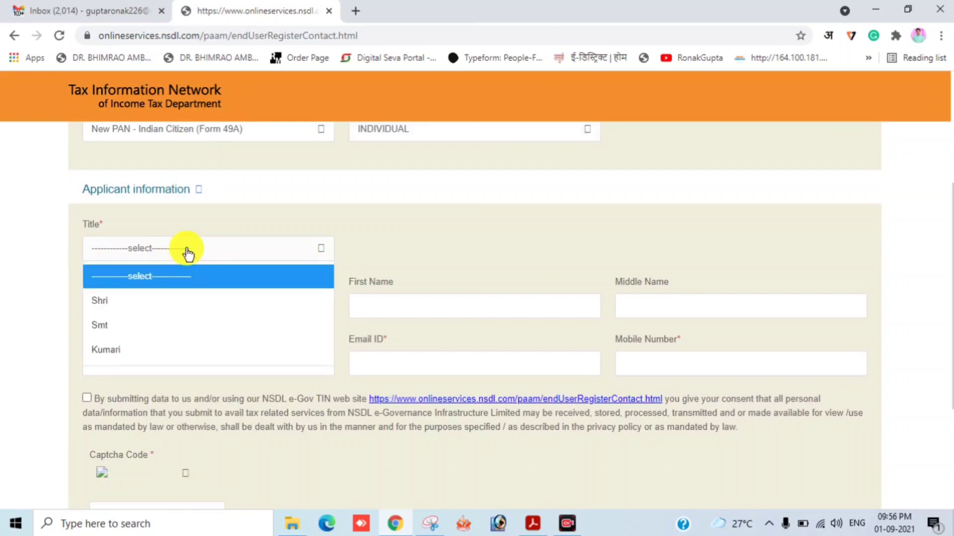
{"action": "left_click", "coordinate": [124, 308]}
{"action": "left_click", "coordinate": [153, 251]}
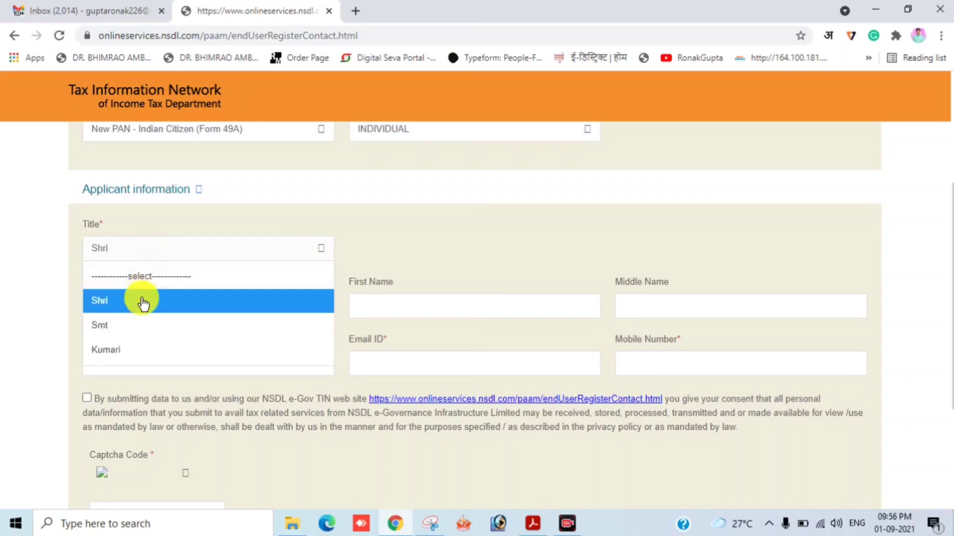
{"action": "left_click", "coordinate": [42, 327]}
{"action": "scroll", "coordinate": [99, 298], "scroll_direction": "down", "scroll_amount": 1}
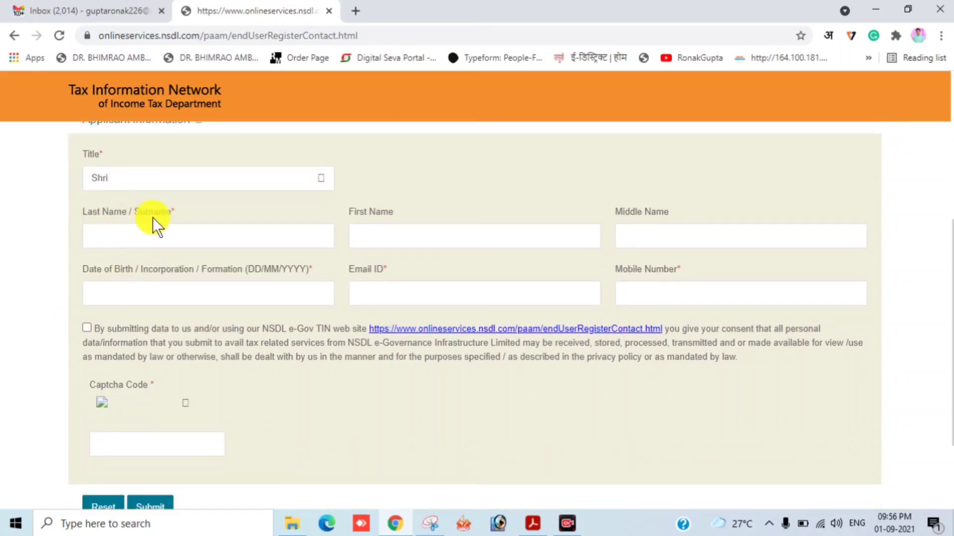
Enter the applicant's surname from the Aadhaar document, then move to Date of Birth.
{"action": "left_click", "coordinate": [132, 236]}
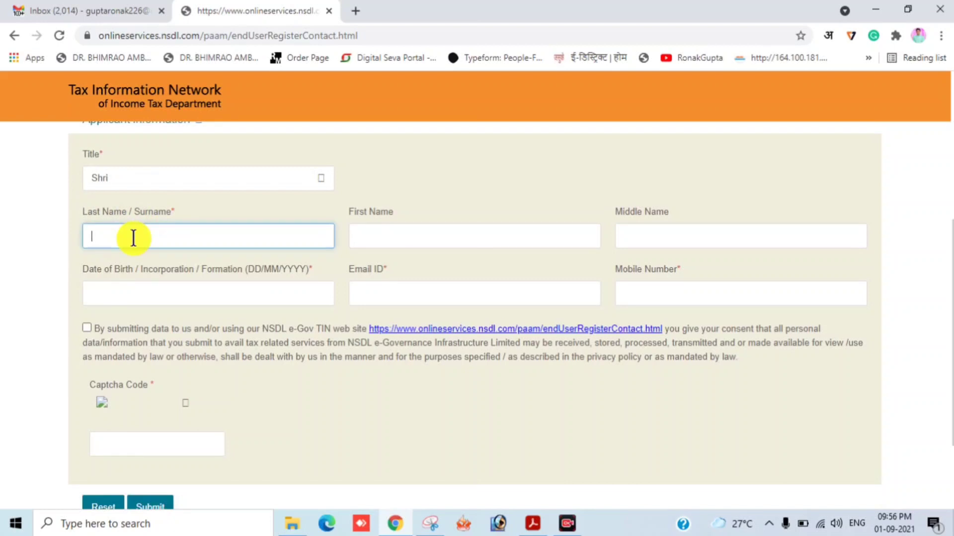
{"action": "left_click", "coordinate": [369, 232]}
{"action": "left_click", "coordinate": [710, 236]}
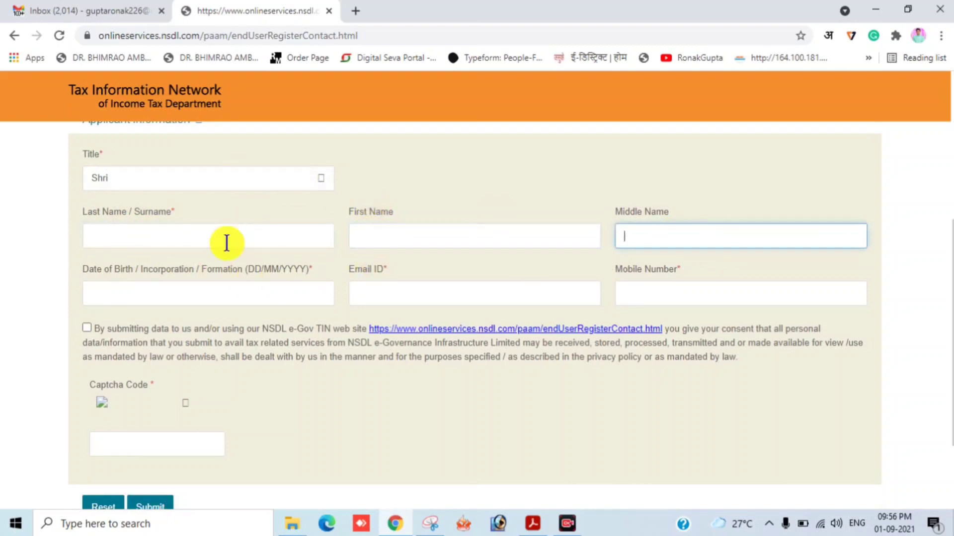
{"action": "left_click", "coordinate": [111, 237]}
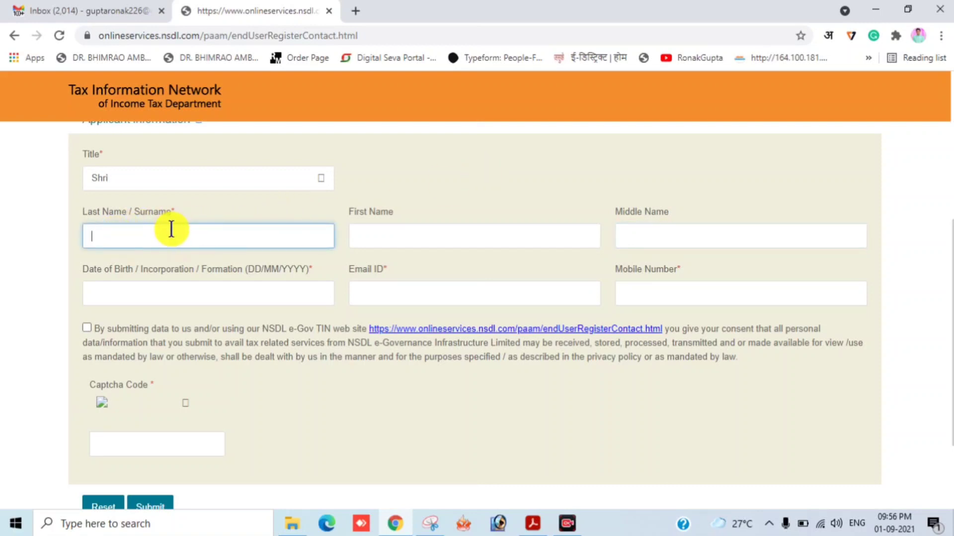
{"action": "left_click", "coordinate": [531, 525]}
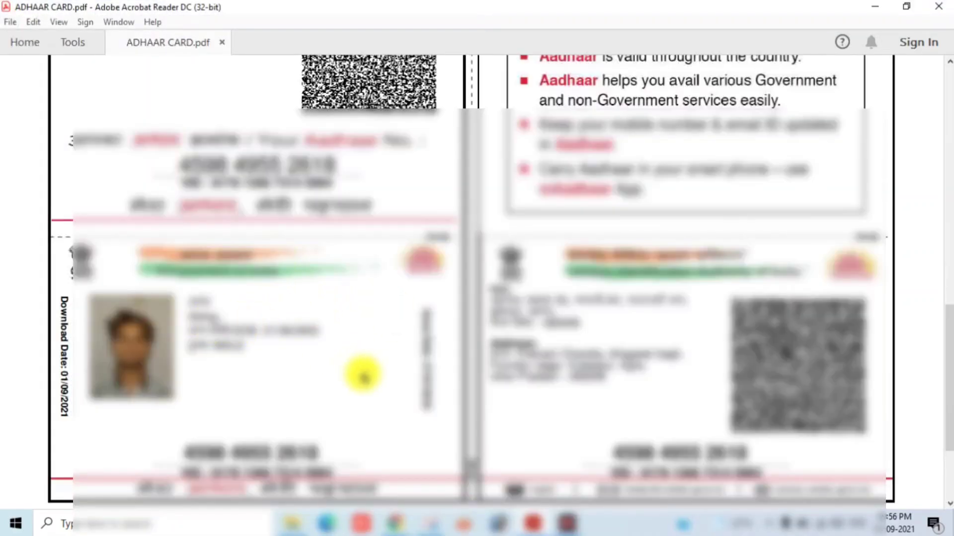
{"action": "left_click", "coordinate": [395, 524]}
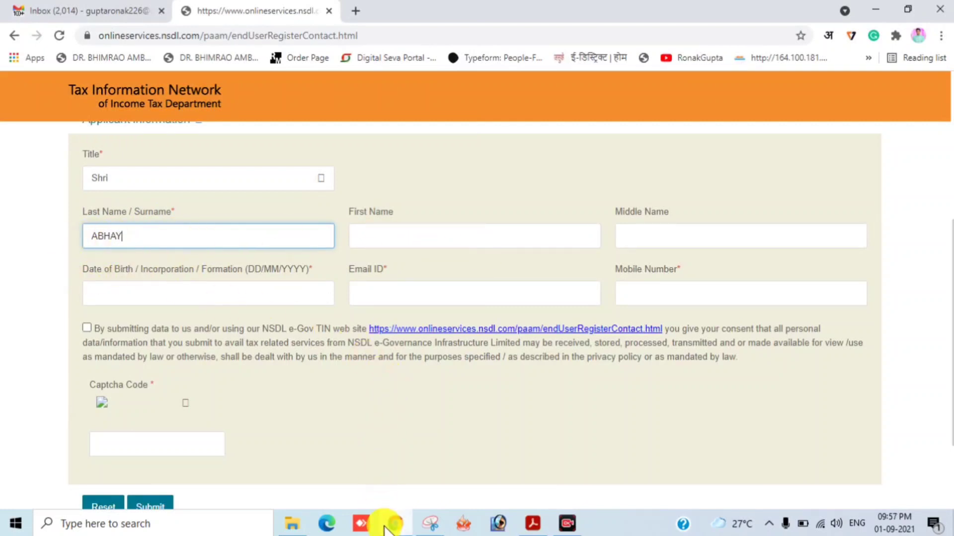
{"action": "left_click", "coordinate": [532, 523]}
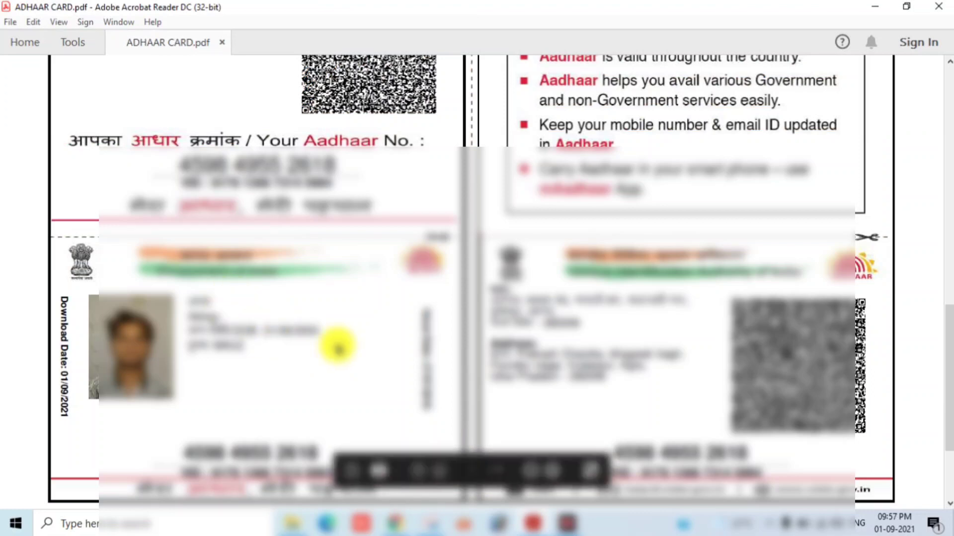
{"action": "key", "text": "alt+Tab"}
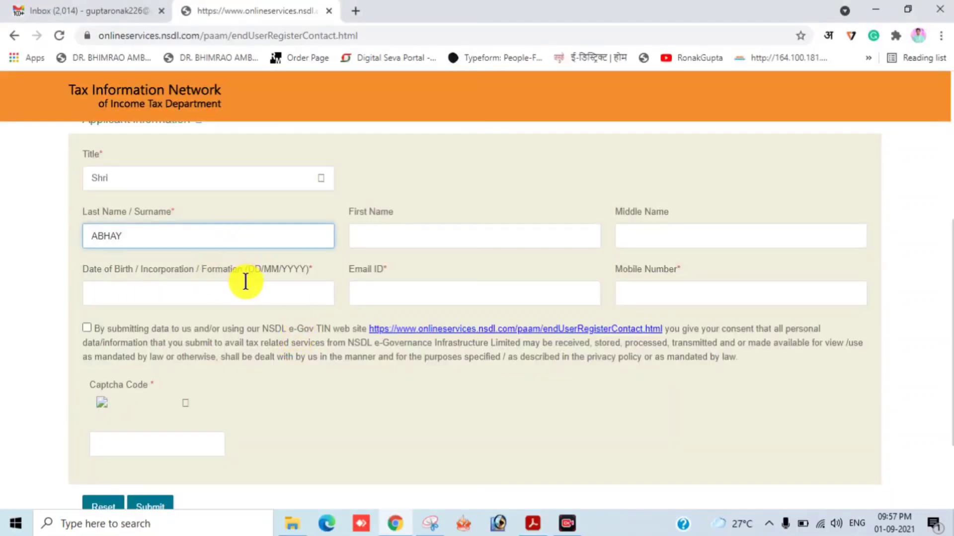
{"action": "left_click", "coordinate": [252, 294]}
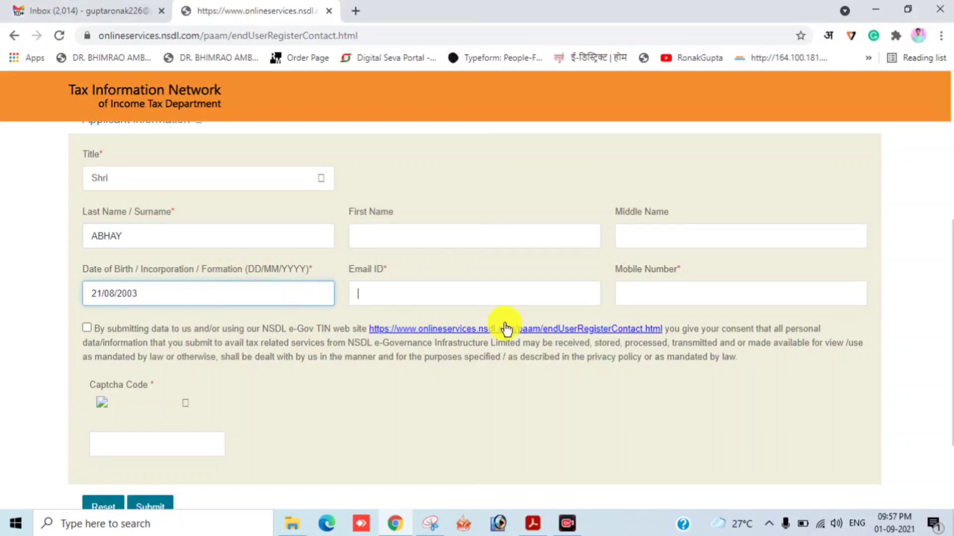
{"action": "key", "text": "alt+Tab"}
{"action": "key", "text": "alt+Tab"}
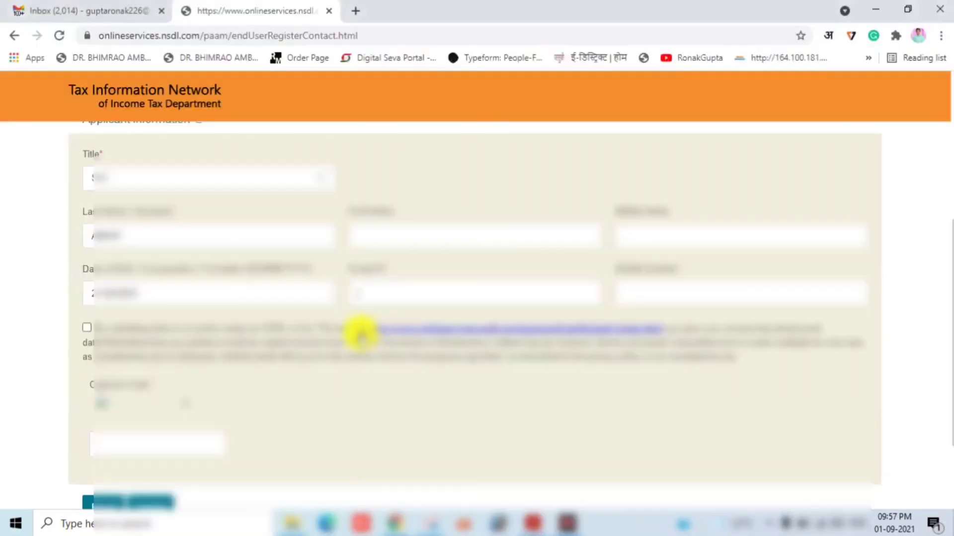
{"action": "key", "text": "alt+Tab"}
{"action": "key", "text": "alt+Tab"}
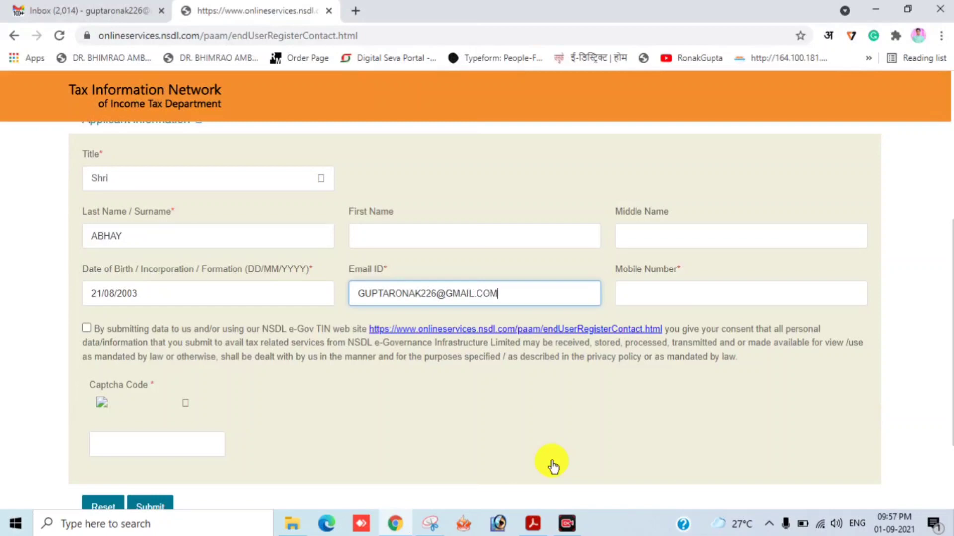
{"action": "key", "text": "Tab"}
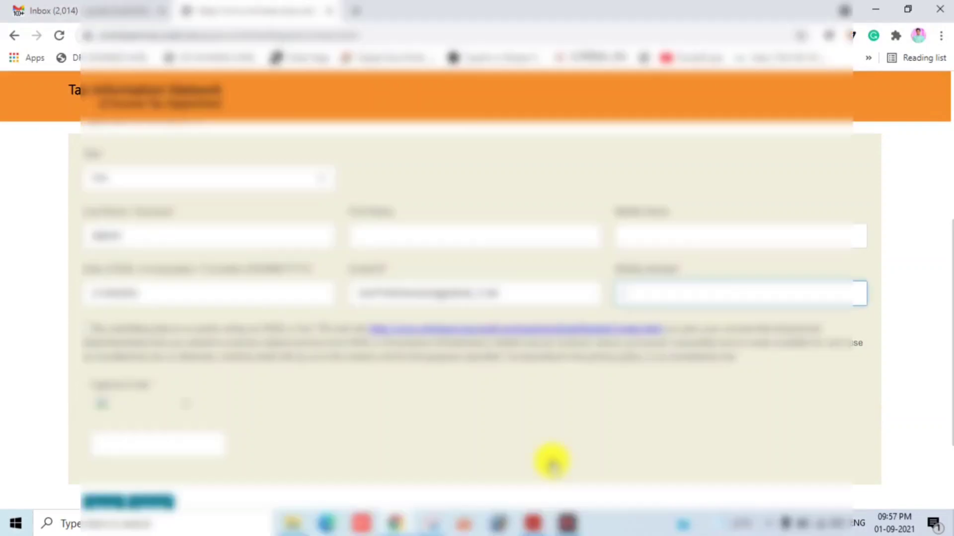
Copy the mobile number from the Aadhaar letter into the Mobile Number field.
{"action": "key", "text": "alt+Tab"}
{"action": "scroll", "coordinate": [399, 313], "scroll_direction": "up", "scroll_amount": 5}
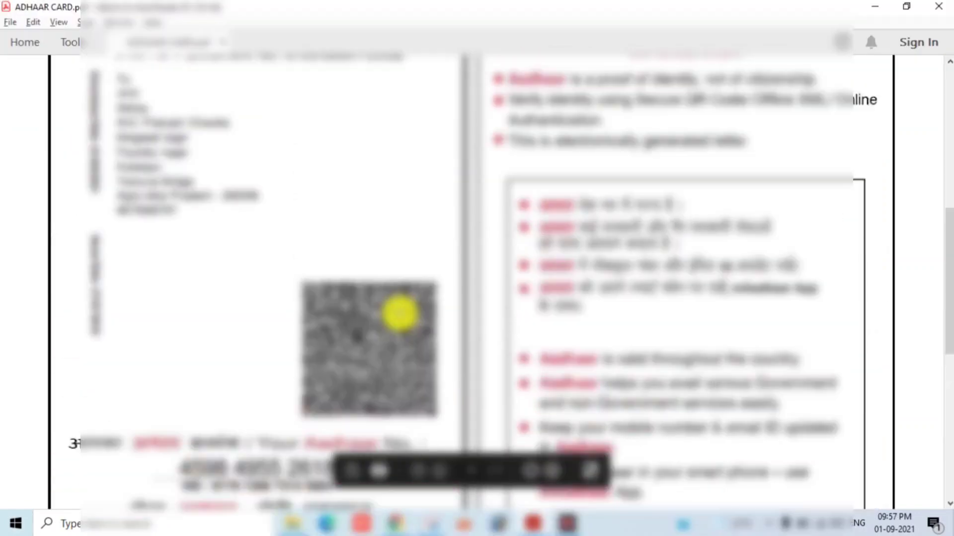
{"action": "double_click", "coordinate": [142, 277]}
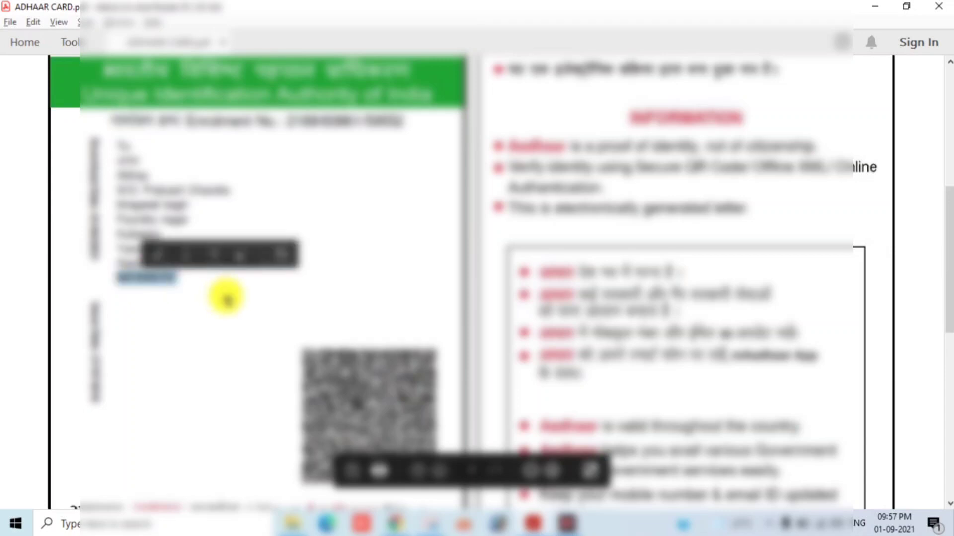
{"action": "key", "text": "alt+Tab"}
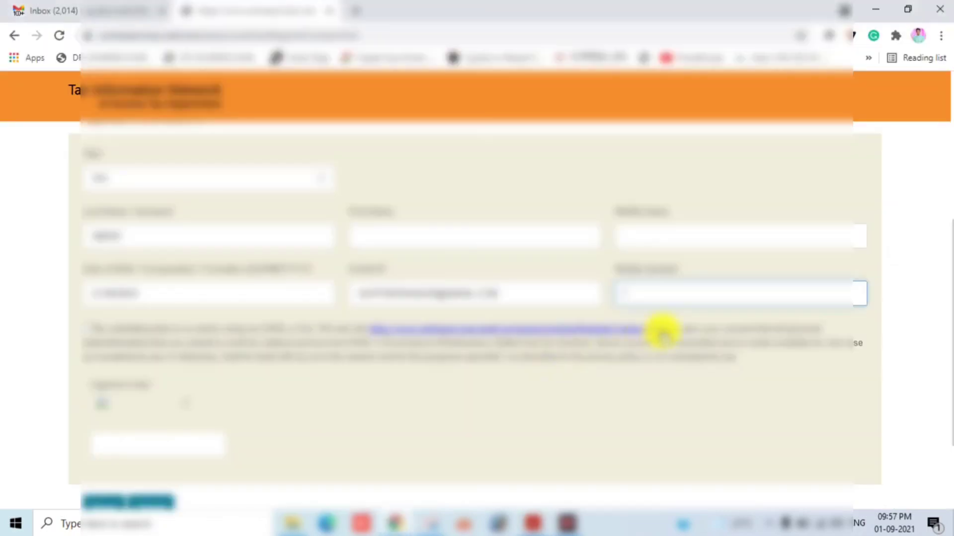
{"action": "key", "text": "ctrl+v"}
{"action": "scroll", "coordinate": [681, 351], "scroll_direction": "down", "scroll_amount": 3}
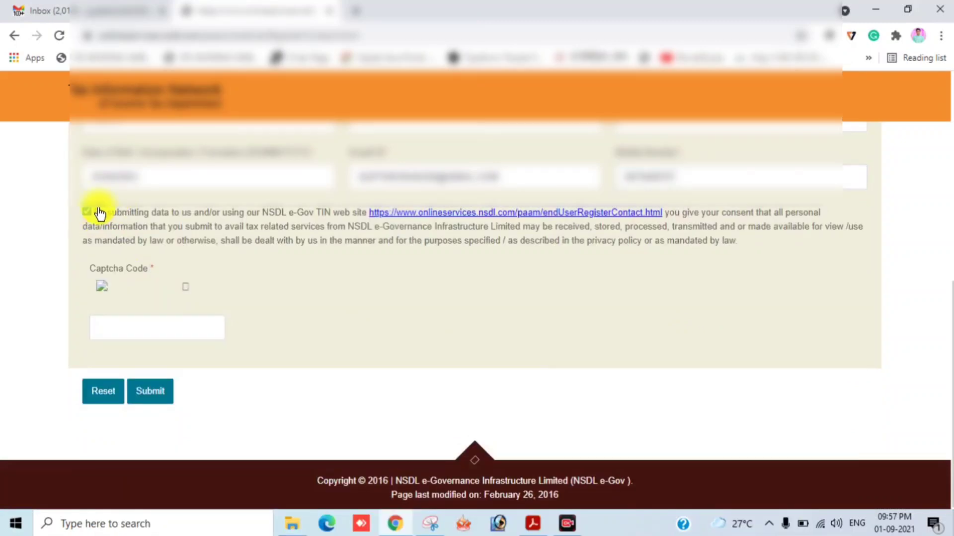
Tick the consent box, reload and enter the captcha code, and submit the registration.
{"action": "left_click", "coordinate": [87, 212]}
{"action": "left_click", "coordinate": [182, 291]}
{"action": "left_click", "coordinate": [111, 327]}
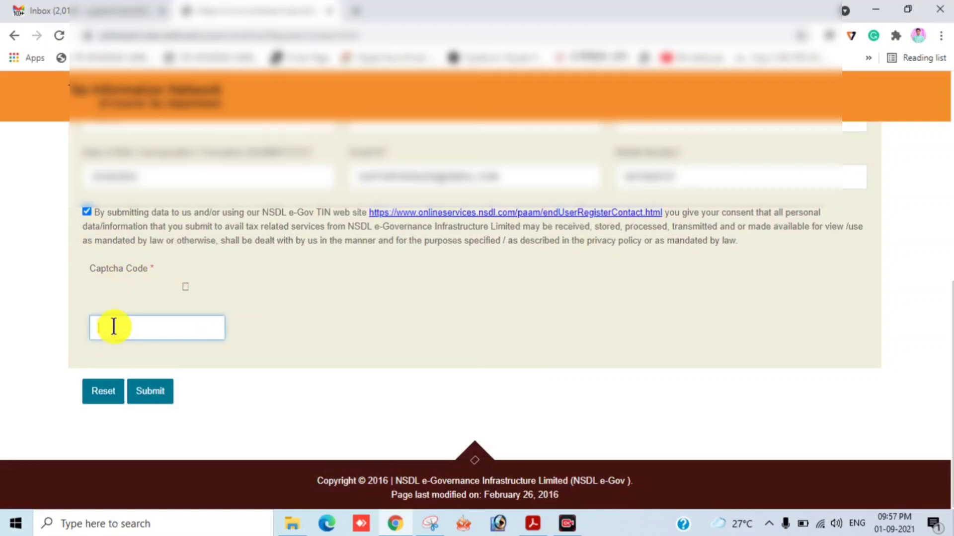
{"action": "left_click", "coordinate": [185, 293]}
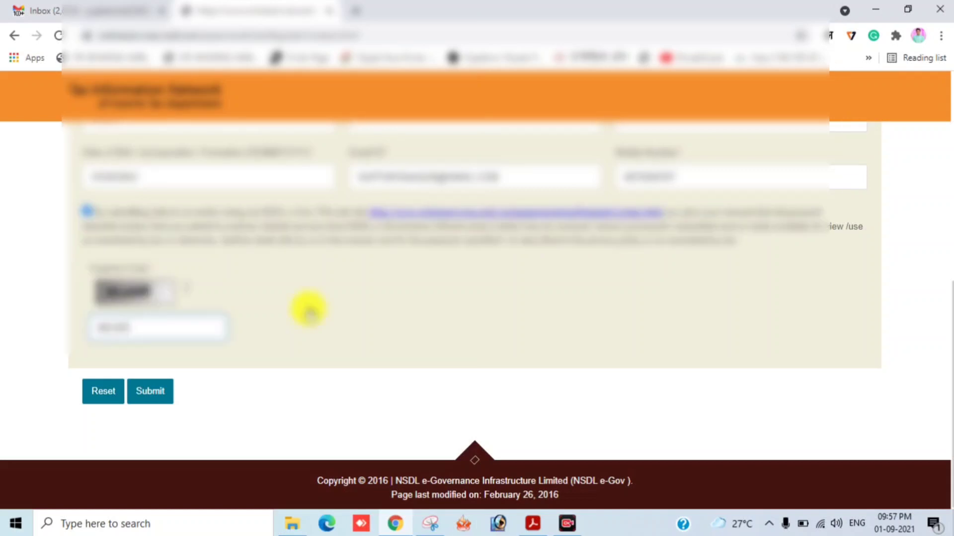
{"action": "scroll", "coordinate": [292, 394], "scroll_direction": "up", "scroll_amount": 3}
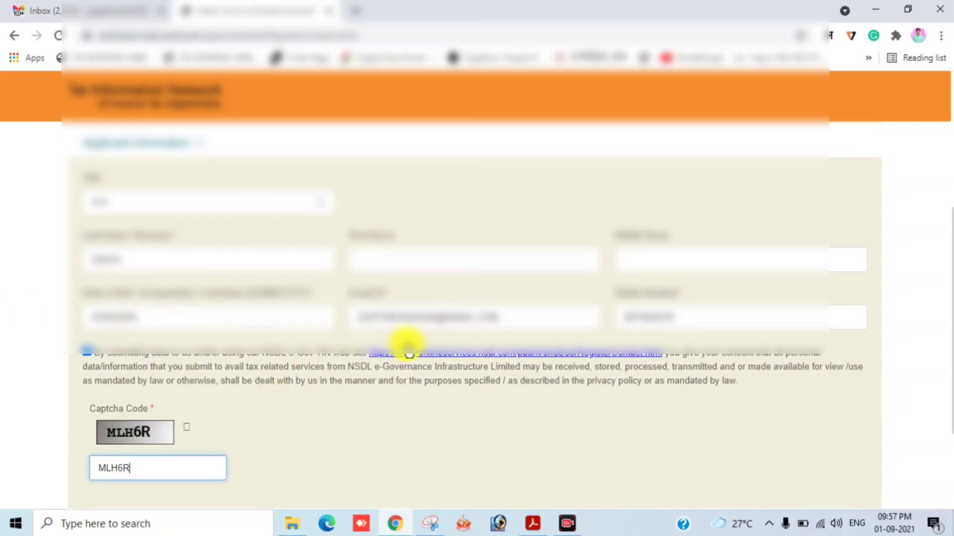
{"action": "scroll", "coordinate": [288, 381], "scroll_direction": "down", "scroll_amount": 3}
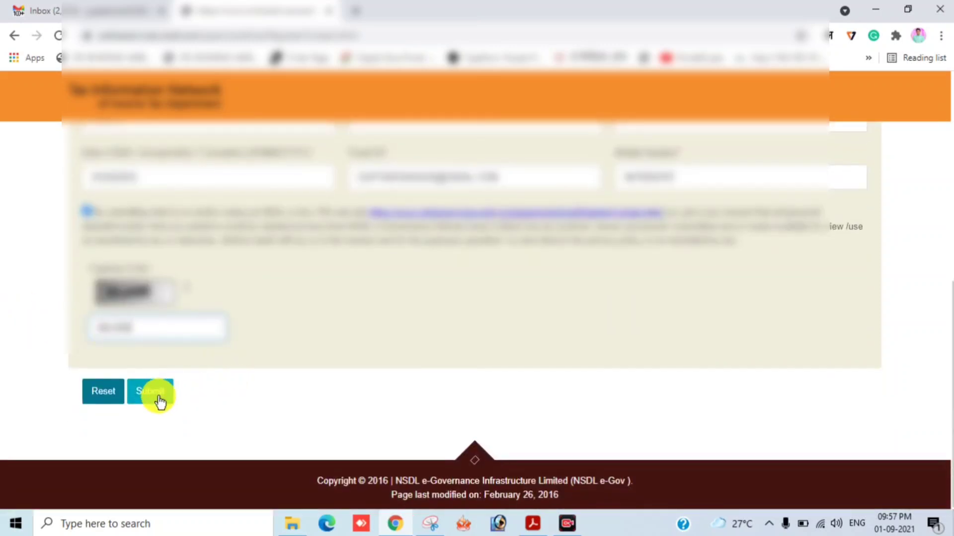
{"action": "left_click", "coordinate": [154, 393]}
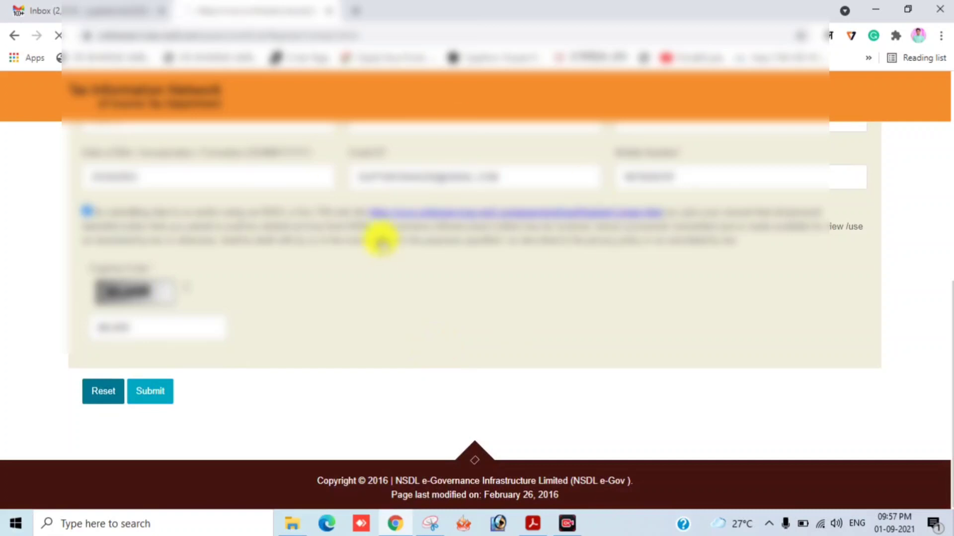
{"action": "scroll", "coordinate": [425, 347], "scroll_direction": "up", "scroll_amount": 5}
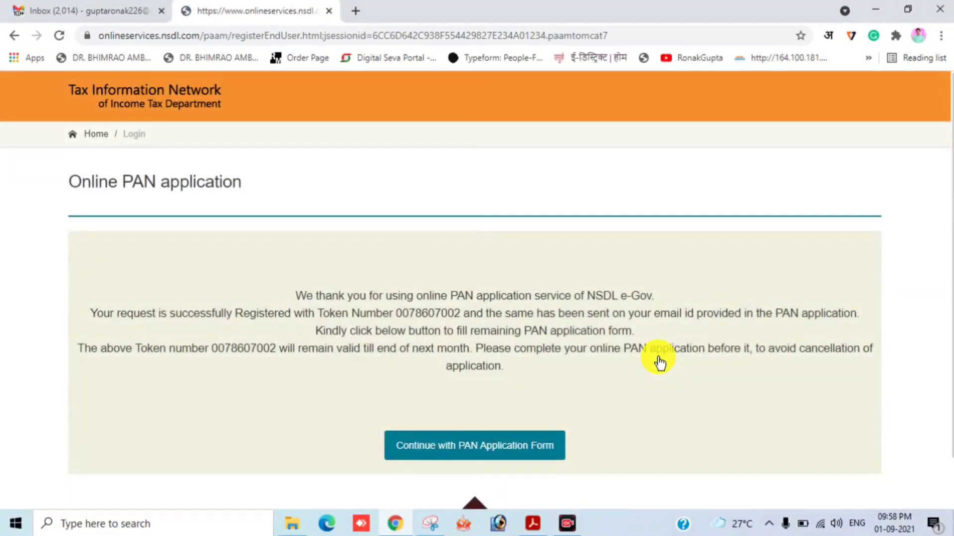
Scroll down to the token message and the Continue with PAN Application Form button.
{"action": "scroll", "coordinate": [659, 362], "scroll_direction": "down", "scroll_amount": 2}
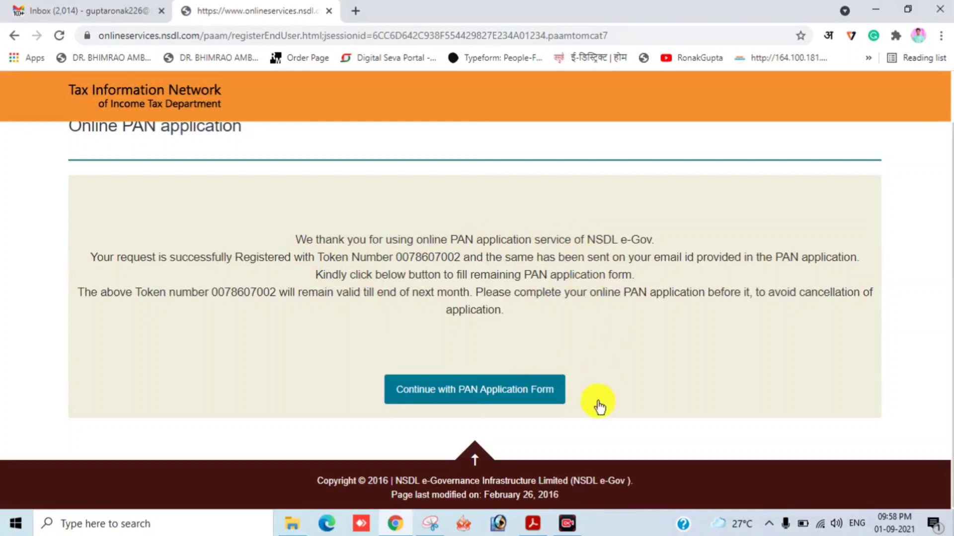
Capture the token confirmation box and save it as JPEG 'TOKEN NO.' in the applicant's Desktop folder.
{"action": "left_click", "coordinate": [430, 523]}
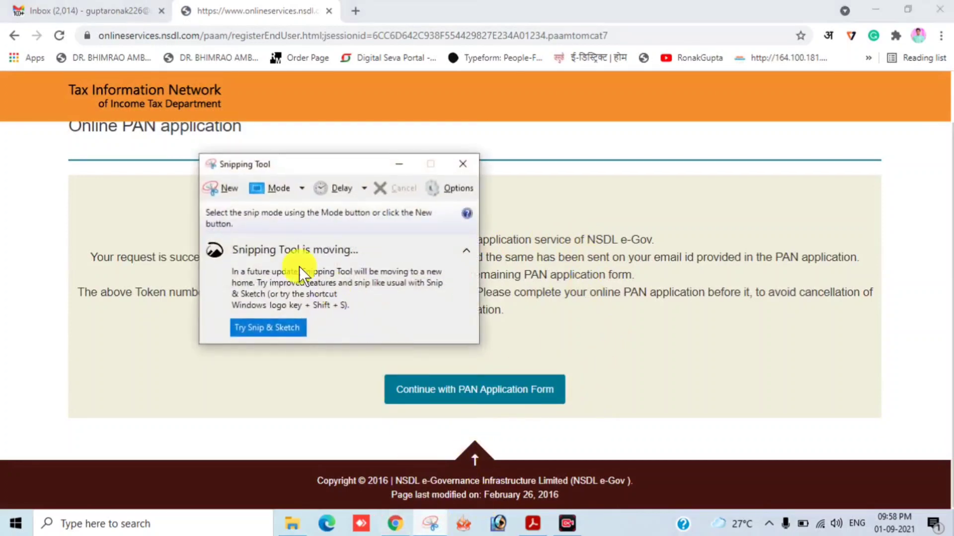
{"action": "left_click", "coordinate": [221, 188]}
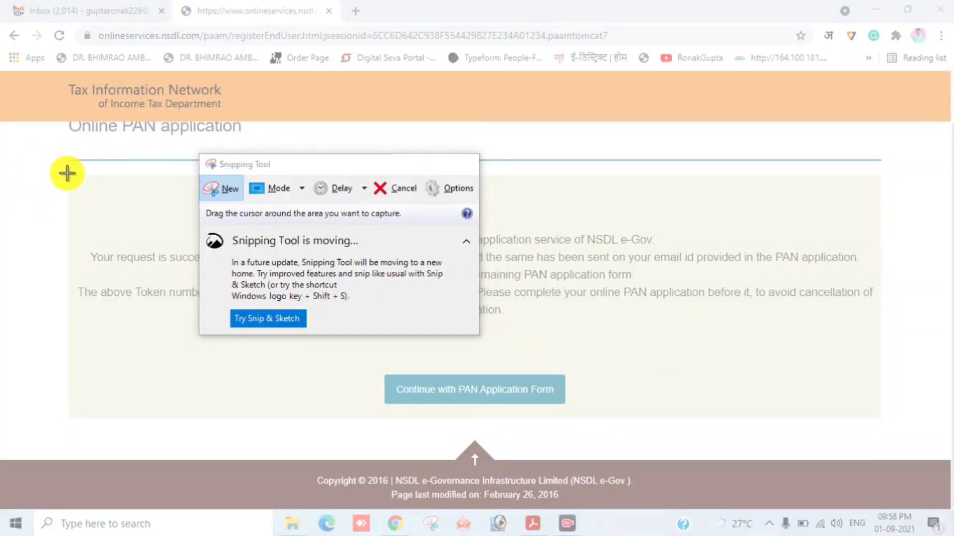
{"action": "left_click_drag", "start_coordinate": [68, 174], "coordinate": [879, 419]}
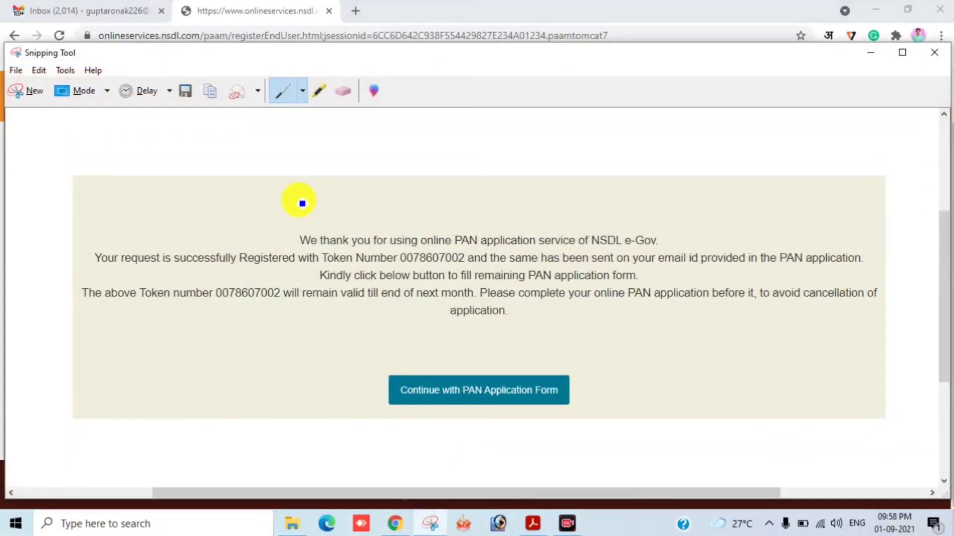
{"action": "left_click", "coordinate": [19, 73]}
{"action": "left_click", "coordinate": [28, 107]}
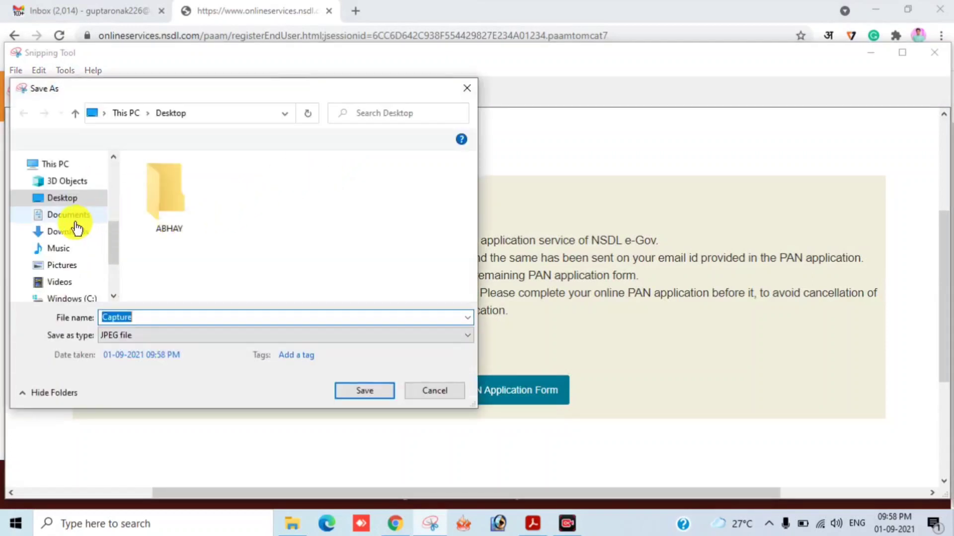
{"action": "double_click", "coordinate": [174, 213]}
{"action": "double_click", "coordinate": [183, 316]}
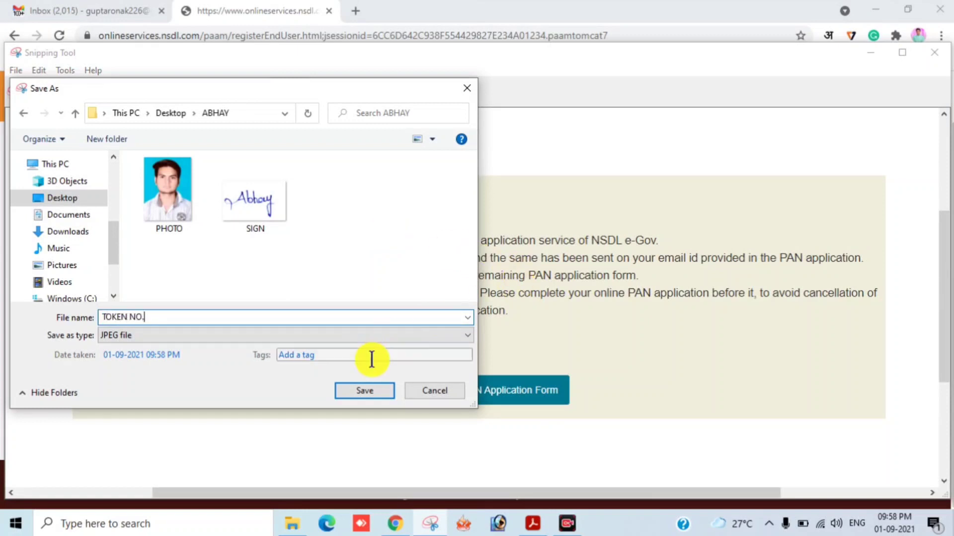
{"action": "left_click", "coordinate": [364, 392]}
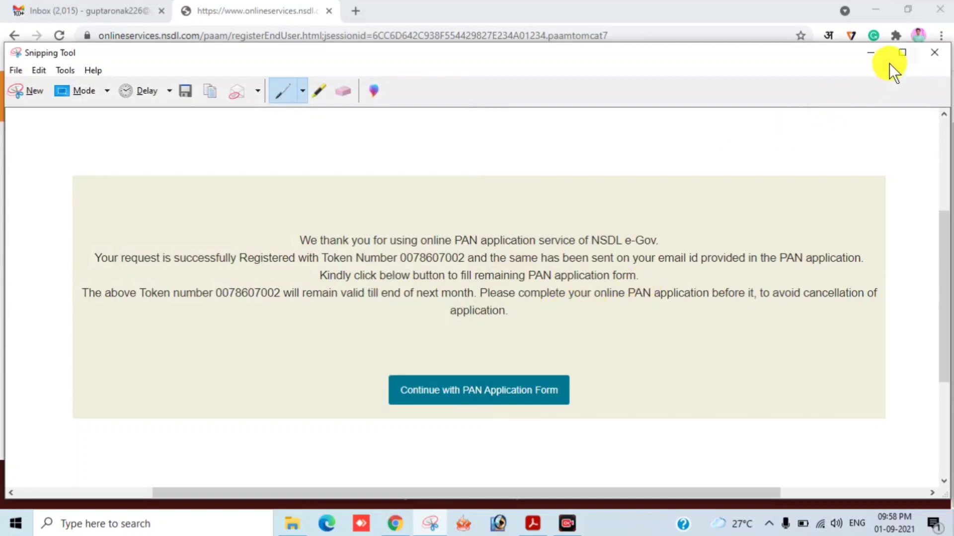
{"action": "left_click", "coordinate": [875, 54]}
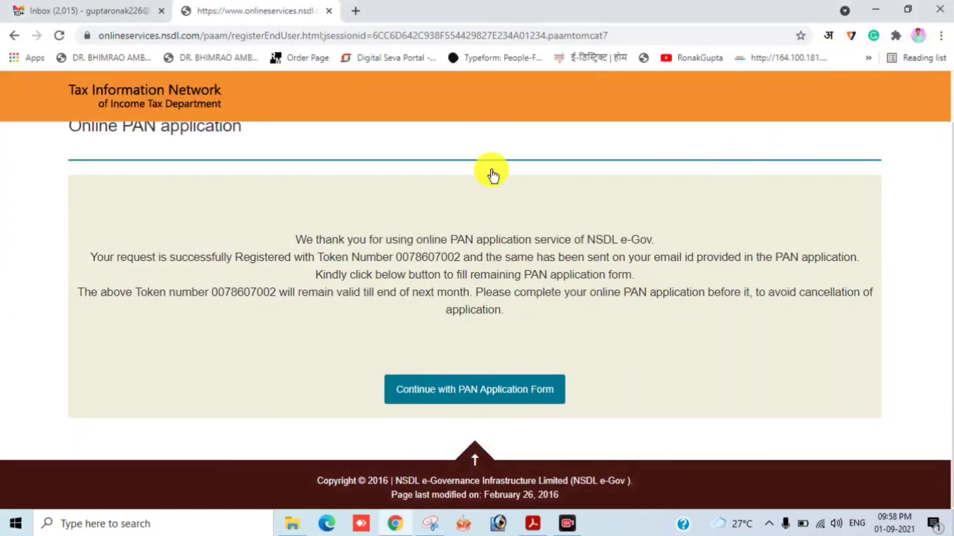
Continue to the PAN application form, reloading with F5 and confirming resubmission when it fails.
{"action": "double_click", "coordinate": [419, 263]}
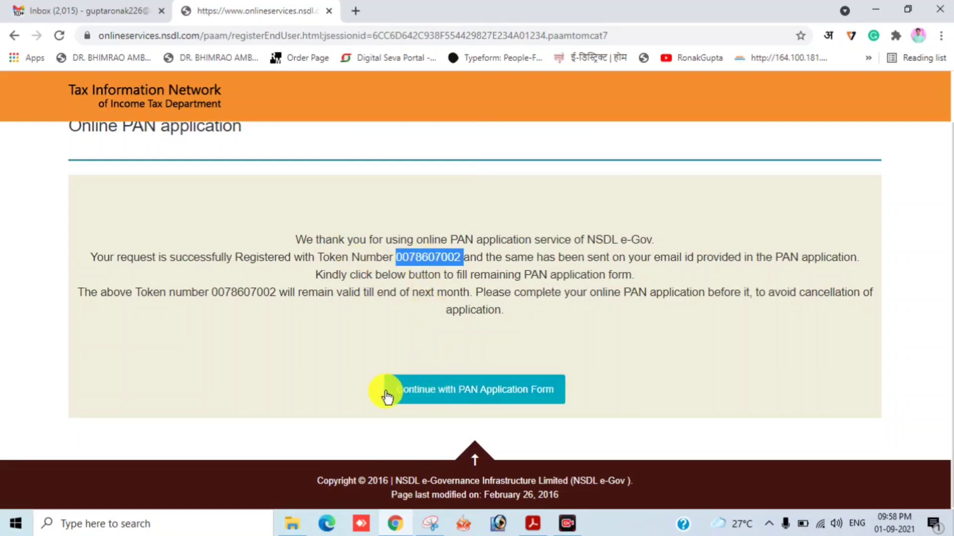
{"action": "left_click", "coordinate": [484, 392]}
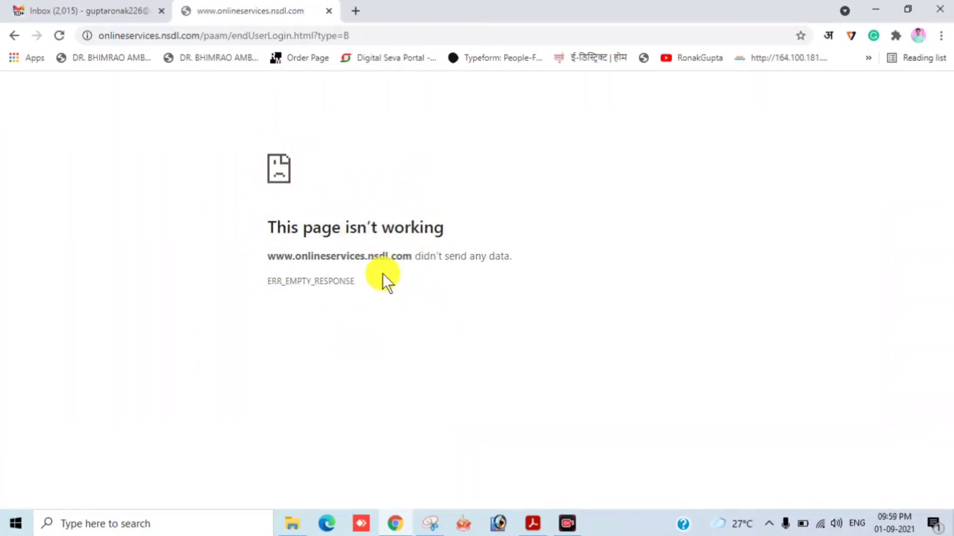
{"action": "key", "text": "F5"}
{"action": "key", "text": "Return"}
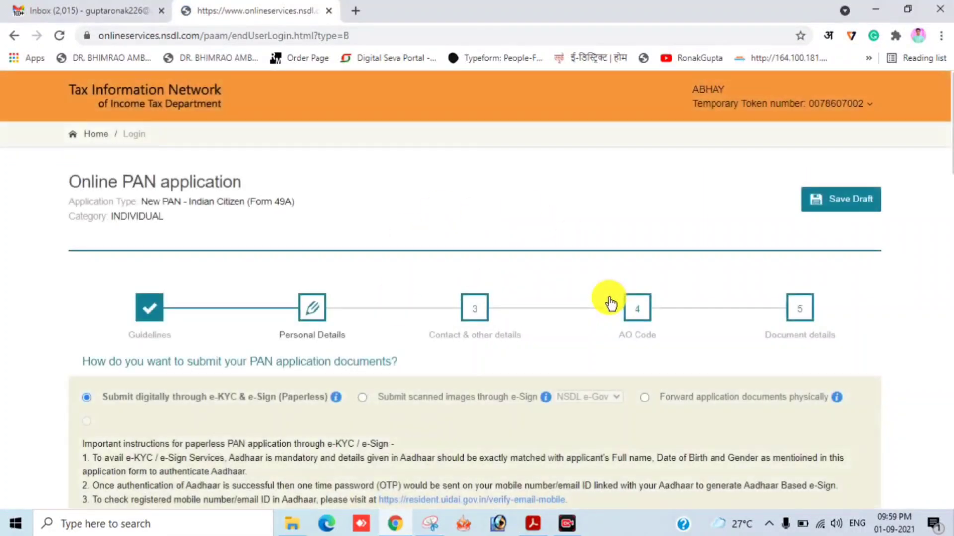
Go to the document submission options: scanned images via NSDL e-Gov e-Sign, Physical PAN Card Yes.
{"action": "scroll", "coordinate": [298, 296], "scroll_direction": "down", "scroll_amount": 1}
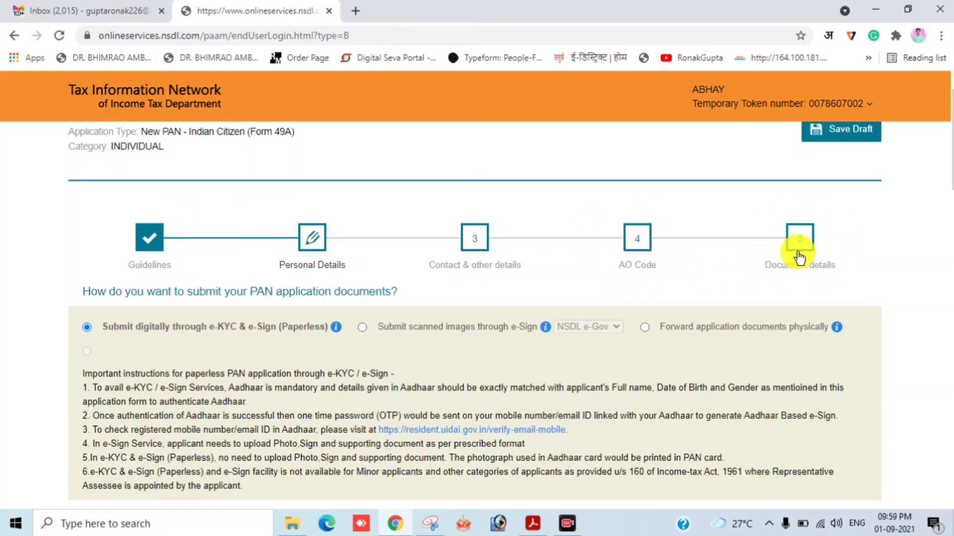
{"action": "scroll", "coordinate": [347, 299], "scroll_direction": "down", "scroll_amount": 3}
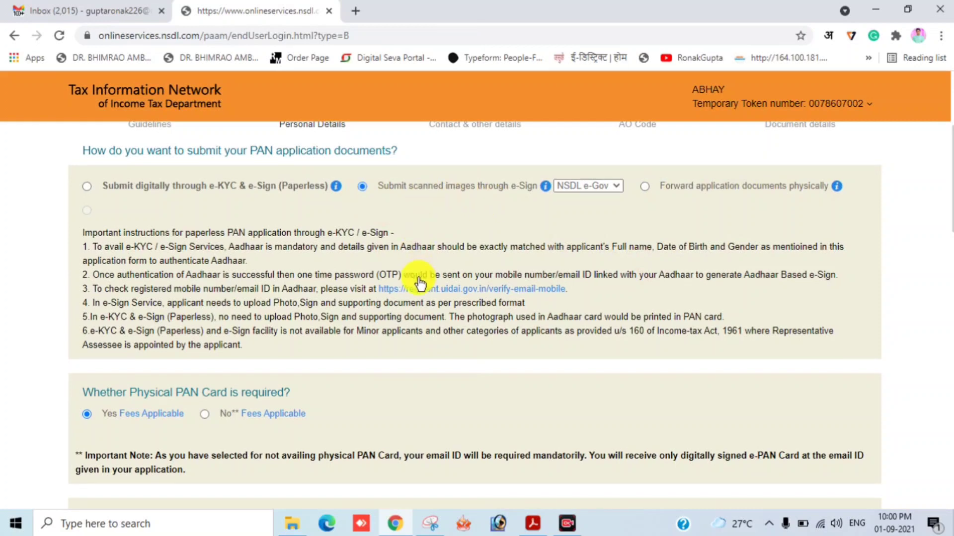
{"action": "scroll", "coordinate": [418, 281], "scroll_direction": "down", "scroll_amount": 1}
{"action": "scroll", "coordinate": [309, 342], "scroll_direction": "down", "scroll_amount": 2}
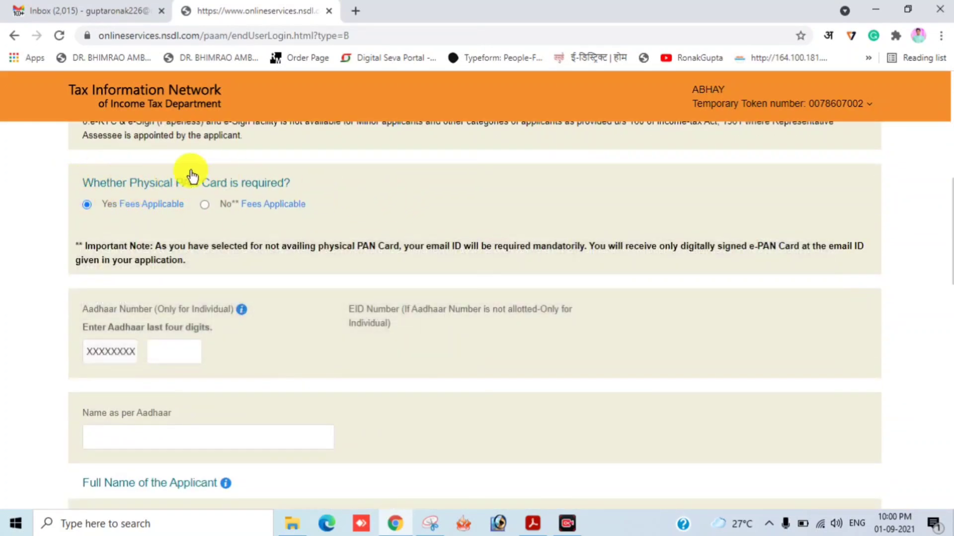
{"action": "mouse_move", "coordinate": [130, 208]}
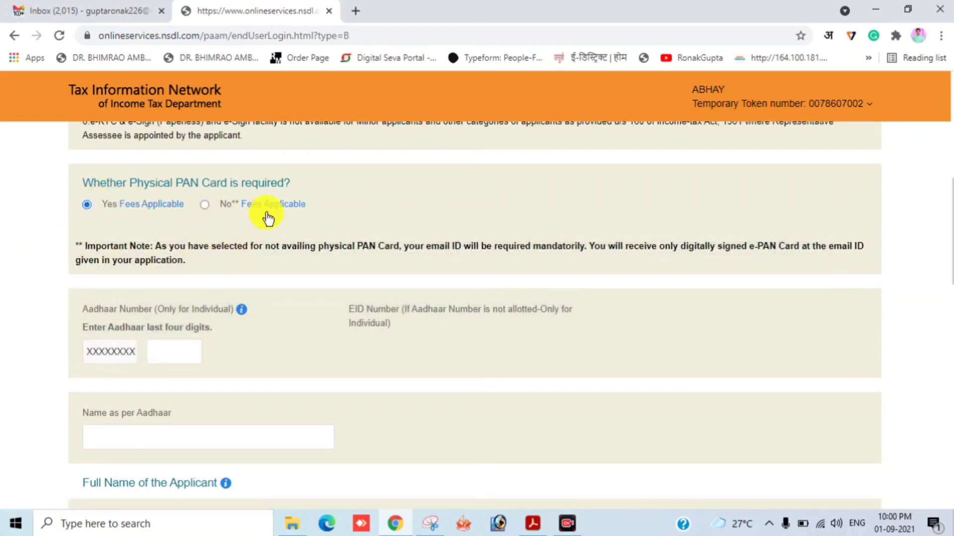
{"action": "scroll", "coordinate": [298, 300], "scroll_direction": "down", "scroll_amount": 3}
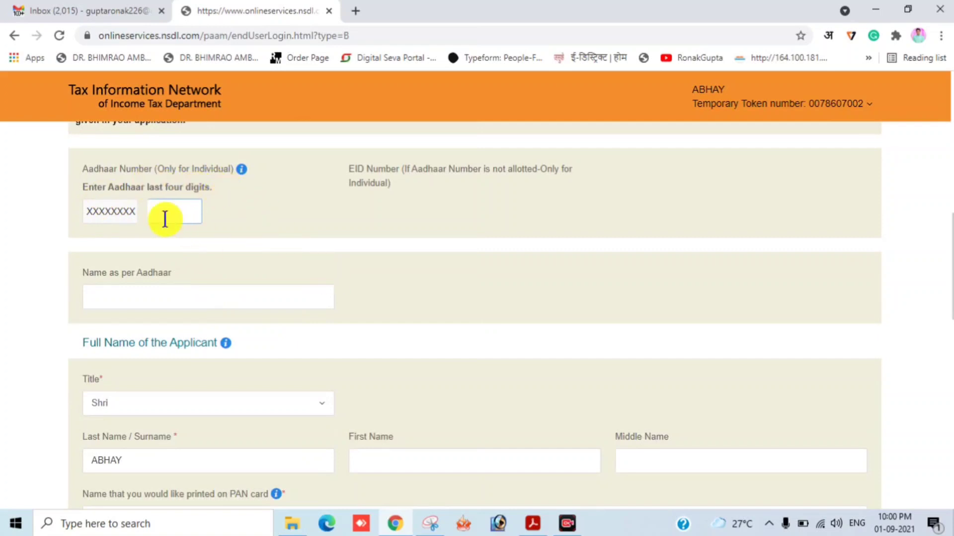
Fill in the Aadhaar details and the name as per Aadhaar, checked against the Aadhaar card PDF.
{"action": "left_click", "coordinate": [564, 521]}
{"action": "left_click", "coordinate": [539, 527]}
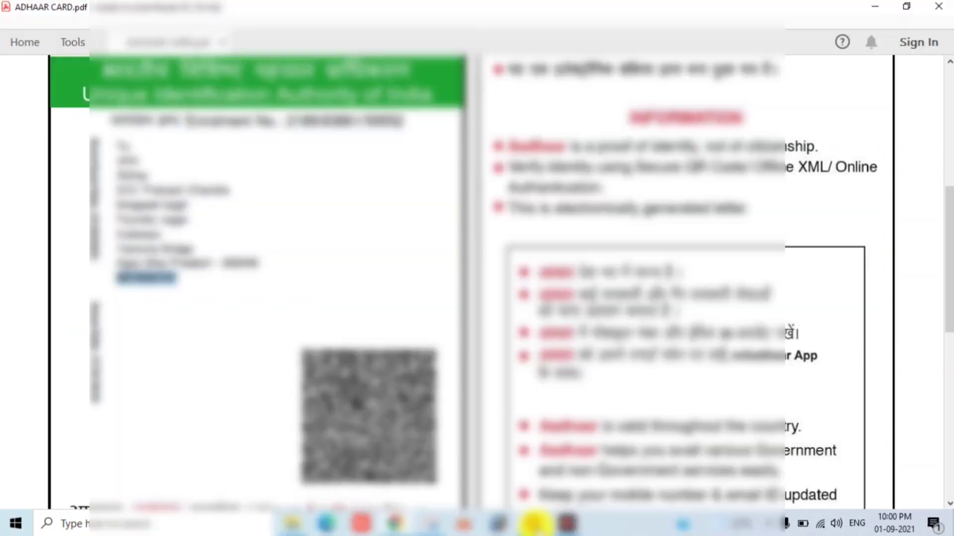
{"action": "scroll", "coordinate": [228, 264], "scroll_direction": "down", "scroll_amount": 5}
{"action": "scroll", "coordinate": [223, 267], "scroll_direction": "down", "scroll_amount": 4}
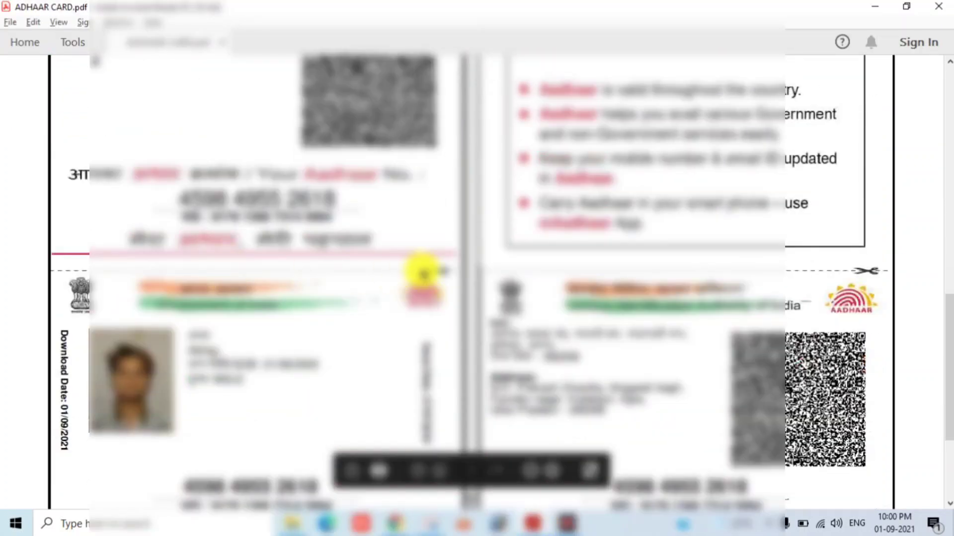
{"action": "key", "text": "alt+Tab"}
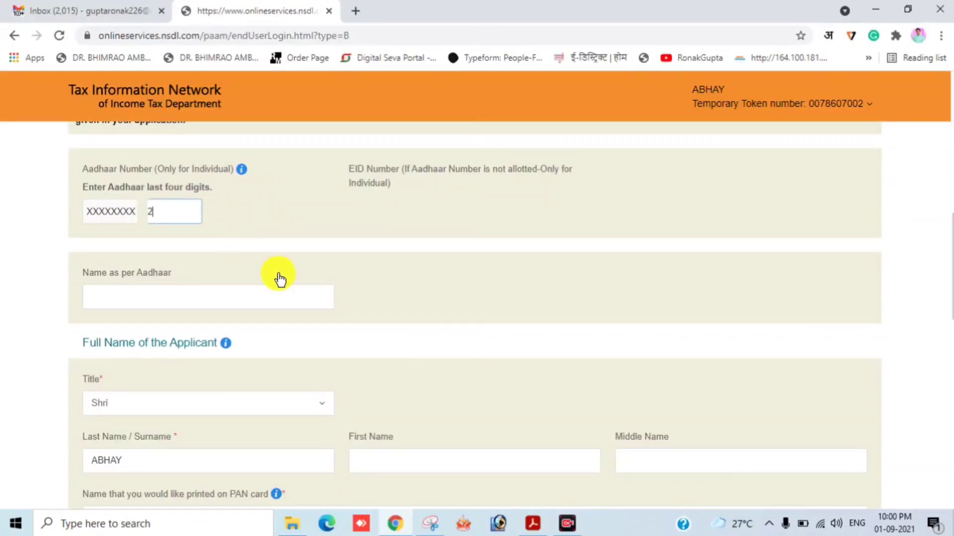
{"action": "left_click", "coordinate": [106, 293]}
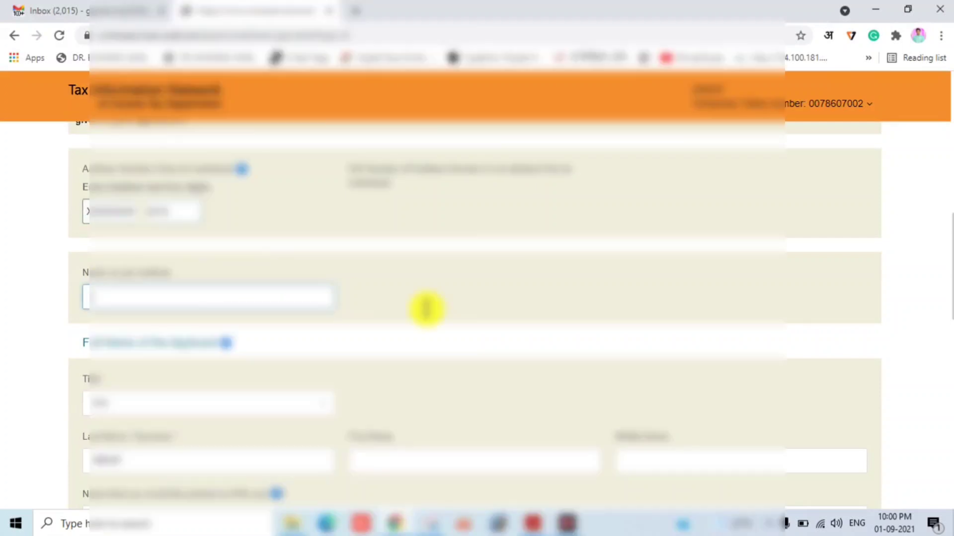
{"action": "key", "text": "alt+Tab"}
{"action": "key", "text": "alt+Tab"}
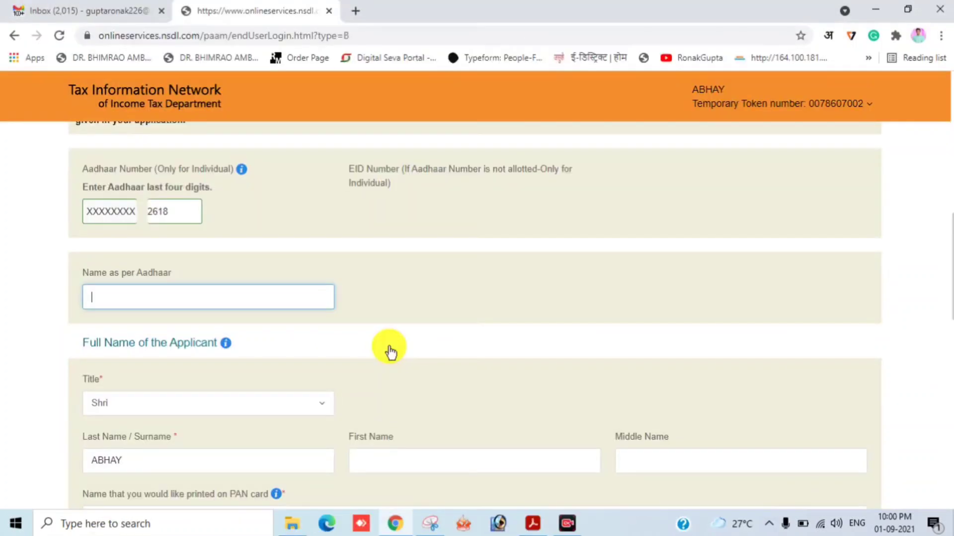
{"action": "type", "text": "ABHAY"}
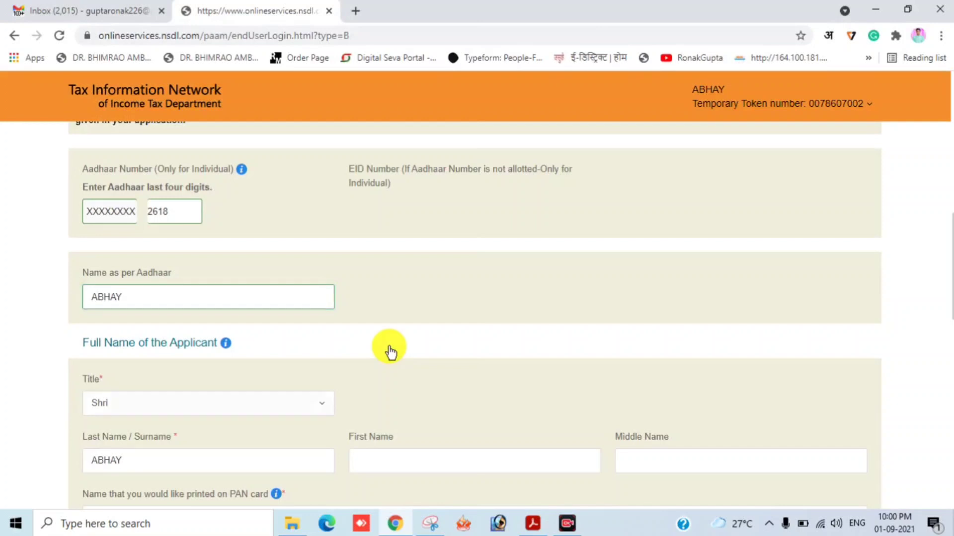
Set the applicant's gender to Male.
{"action": "scroll", "coordinate": [390, 348], "scroll_direction": "down", "scroll_amount": 5}
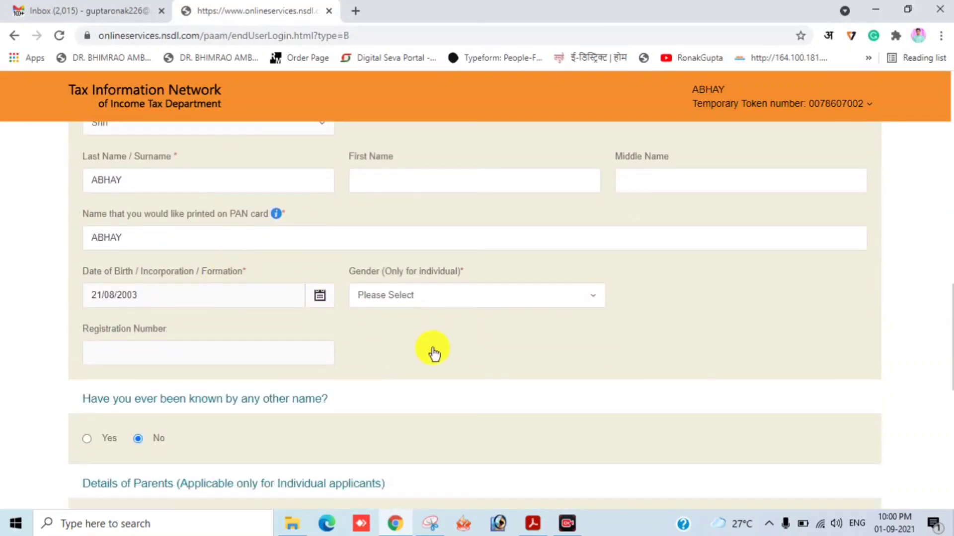
{"action": "left_click", "coordinate": [395, 297]}
{"action": "left_click", "coordinate": [392, 352]}
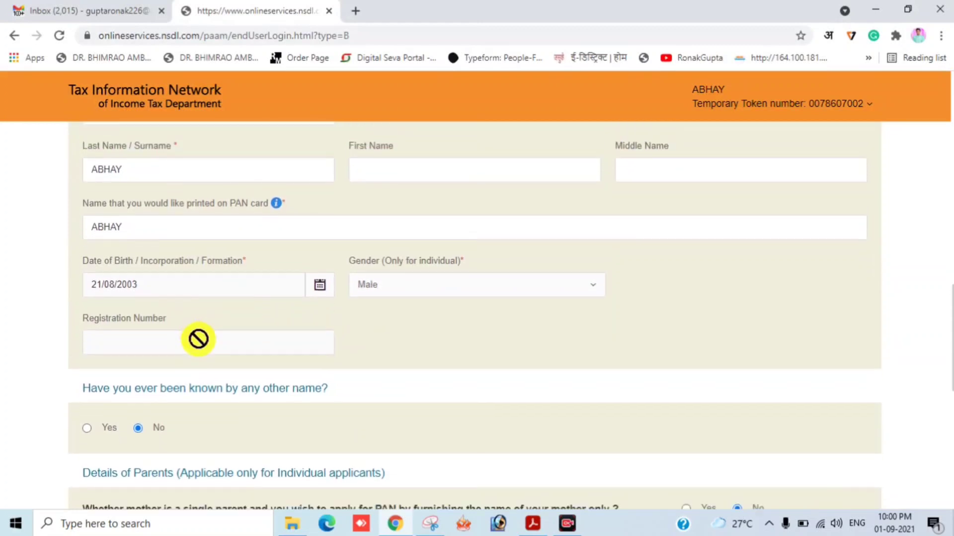
{"action": "scroll", "coordinate": [198, 338], "scroll_direction": "down", "scroll_amount": 4}
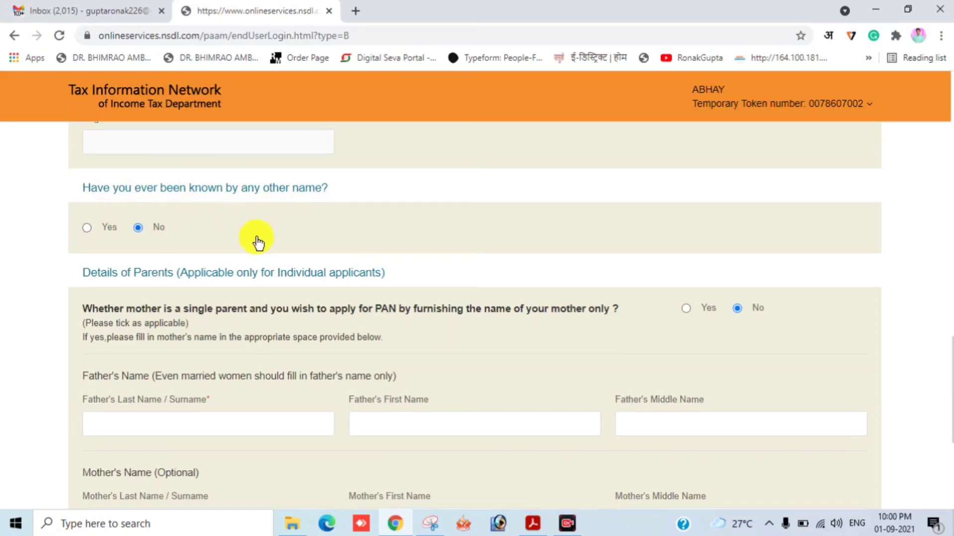
{"action": "scroll", "coordinate": [255, 241], "scroll_direction": "down", "scroll_amount": 1}
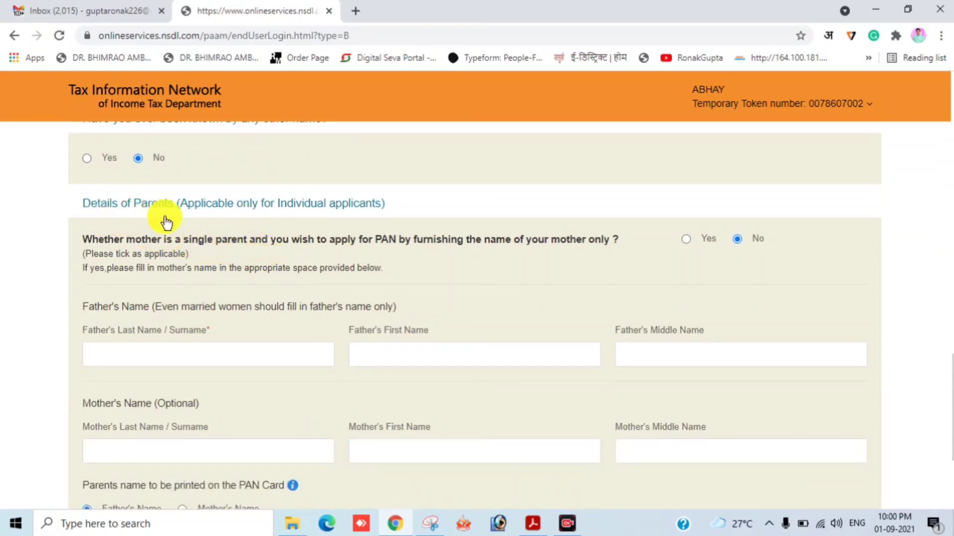
{"action": "scroll", "coordinate": [264, 260], "scroll_direction": "down", "scroll_amount": 2}
Copy the father's name from the Aadhaar card PDF.
{"action": "scroll", "coordinate": [266, 259], "scroll_direction": "up", "scroll_amount": 1}
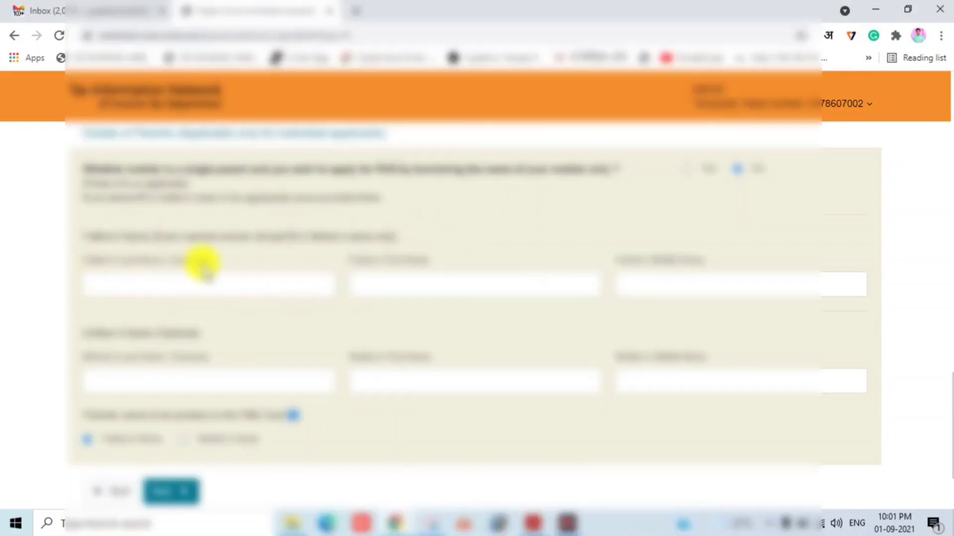
{"action": "key", "text": "alt+Tab"}
{"action": "key", "text": "alt+Tab"}
{"action": "key", "text": "alt+Tab"}
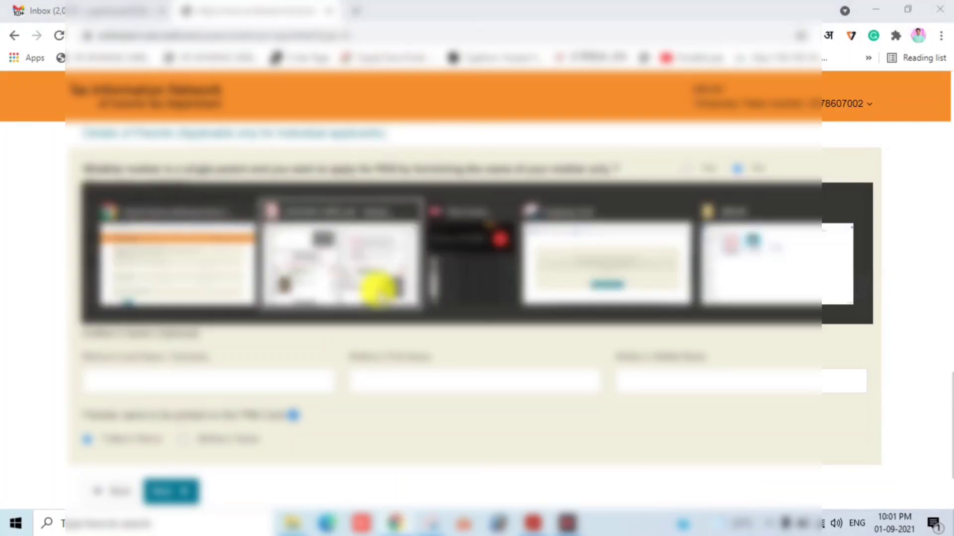
{"action": "key", "text": "alt+Tab"}
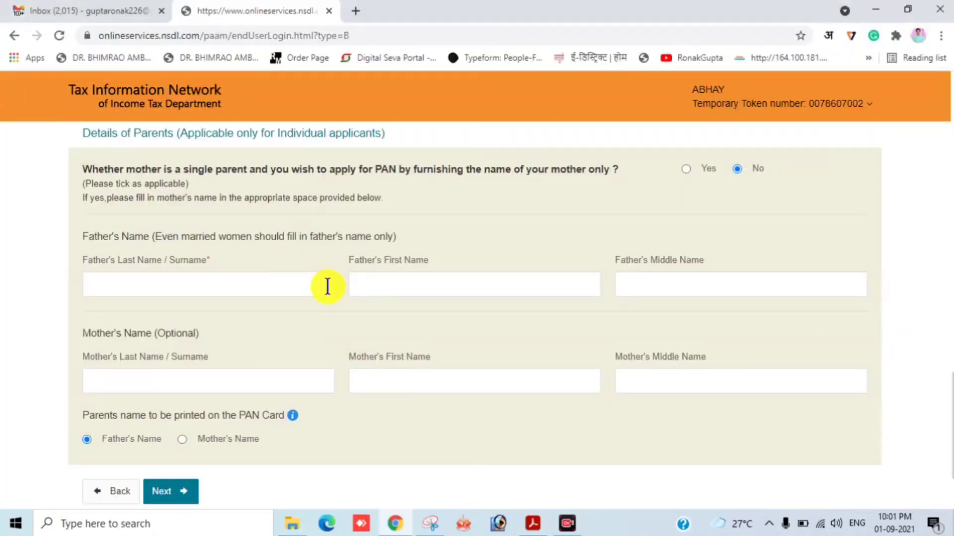
{"action": "key", "text": "alt+Tab"}
{"action": "scroll", "coordinate": [269, 285], "scroll_direction": "up", "scroll_amount": 4}
{"action": "scroll", "coordinate": [272, 315], "scroll_direction": "down", "scroll_amount": 5}
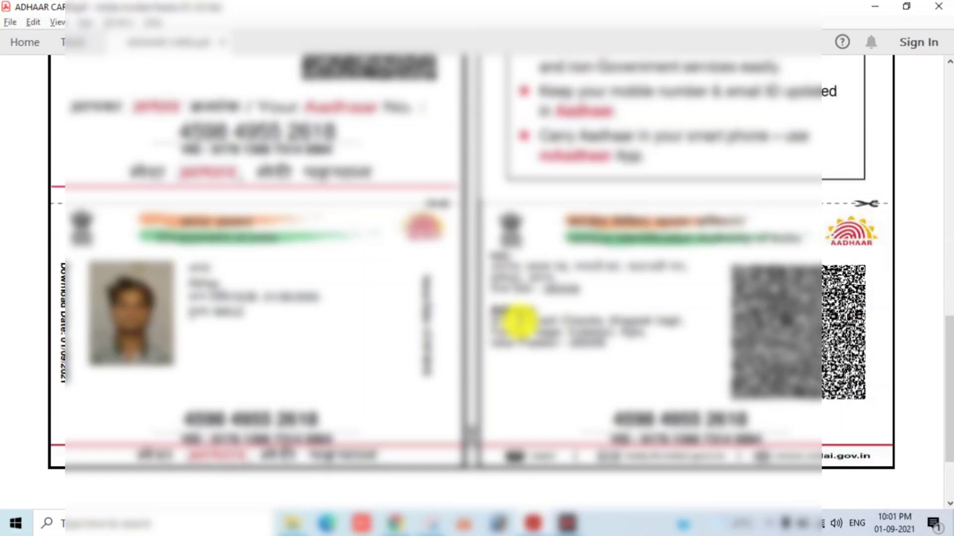
{"action": "left_click_drag", "start_coordinate": [519, 322], "coordinate": [609, 344]}
{"action": "key", "text": "alt+Tab"}
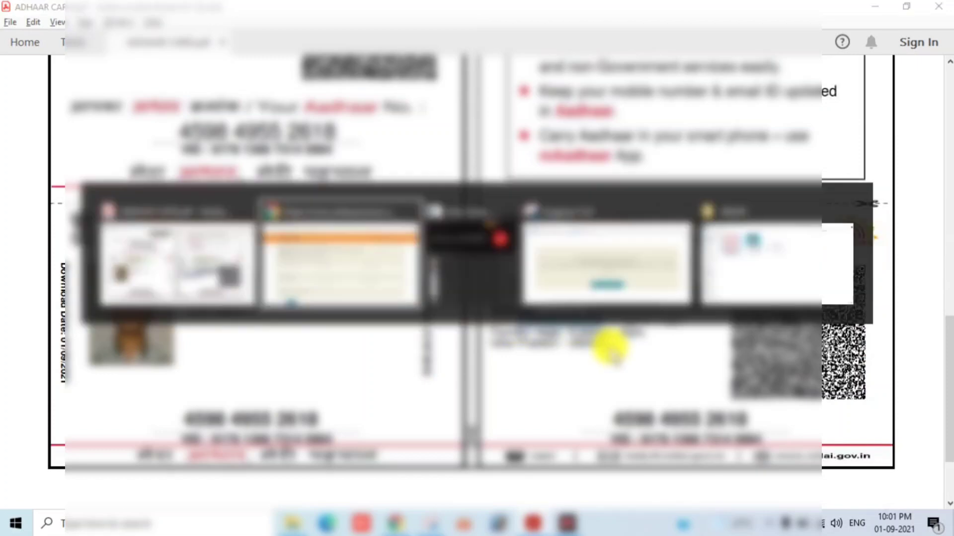
{"action": "key", "text": "alt+Tab"}
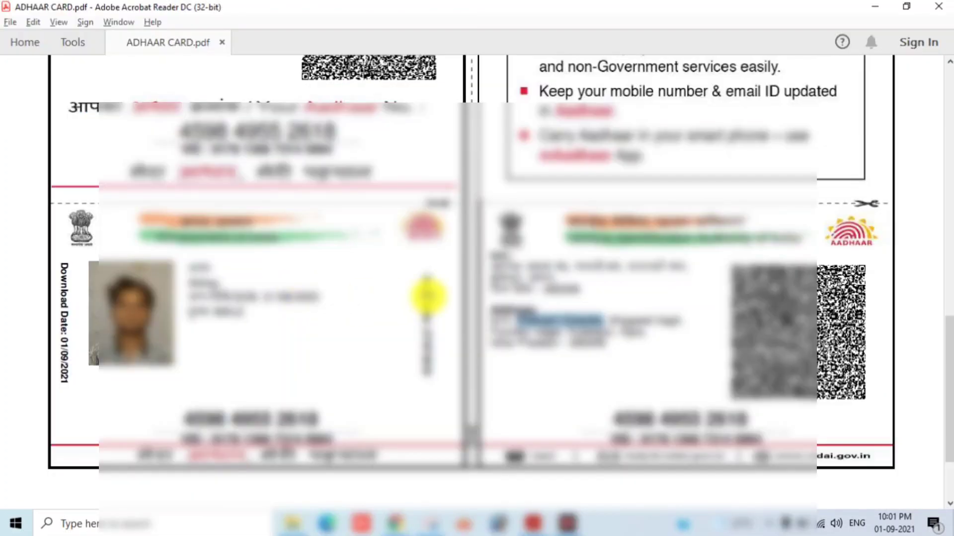
{"action": "key", "text": "alt+Tab"}
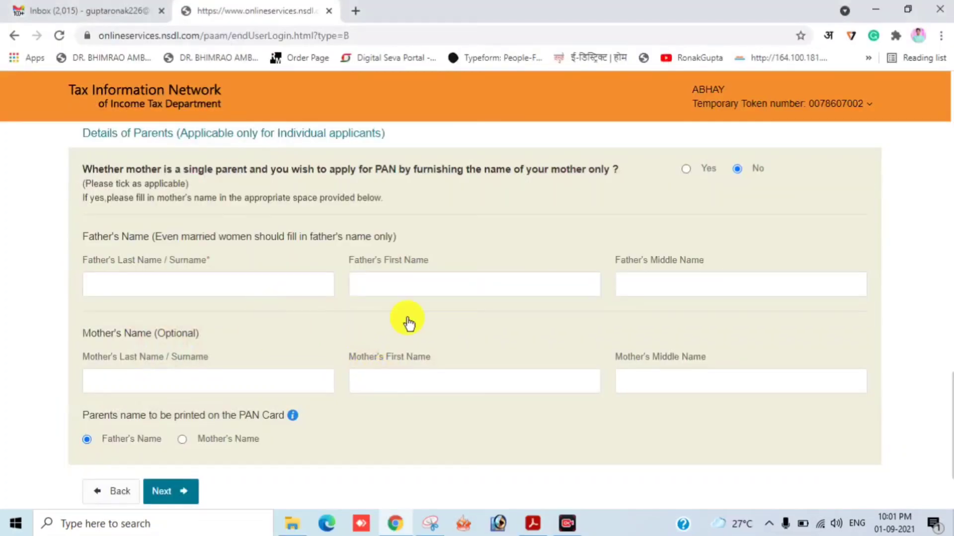
Paste the father's name, moving the surname into Father's Last Name, and continue.
{"action": "left_click", "coordinate": [405, 292]}
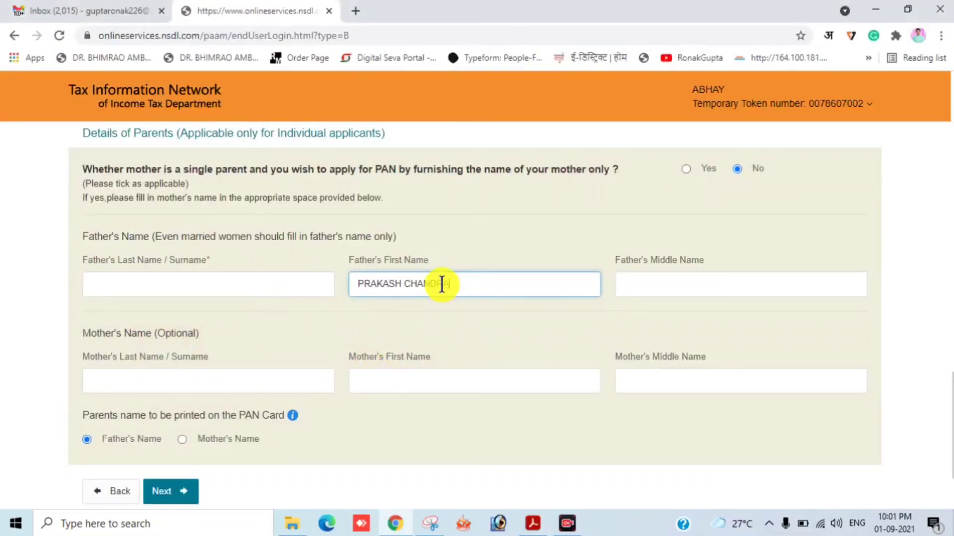
{"action": "left_click_drag", "start_coordinate": [404, 282], "coordinate": [154, 278]}
{"action": "left_click", "coordinate": [426, 292]}
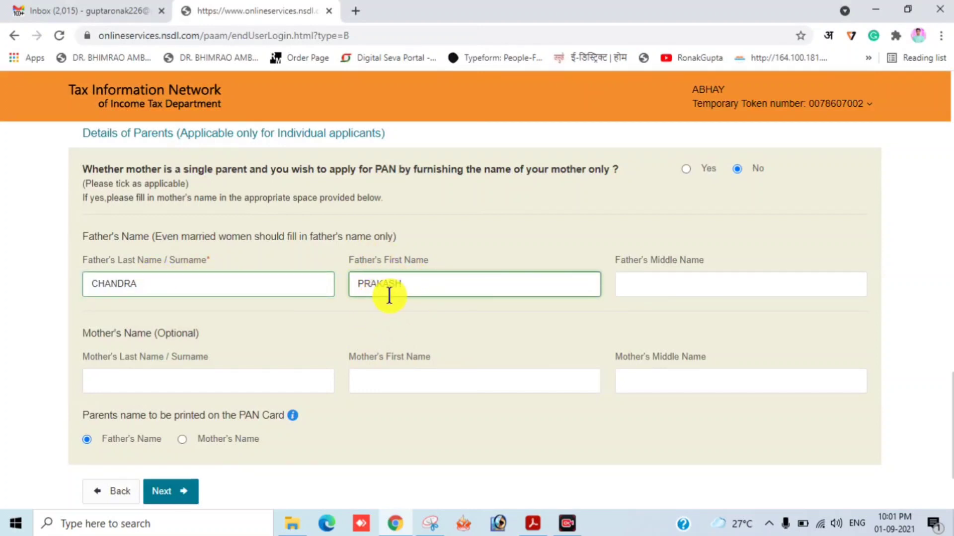
{"action": "left_click", "coordinate": [194, 286]}
{"action": "scroll", "coordinate": [497, 328], "scroll_direction": "down", "scroll_amount": 1}
{"action": "scroll", "coordinate": [509, 330], "scroll_direction": "down", "scroll_amount": 2}
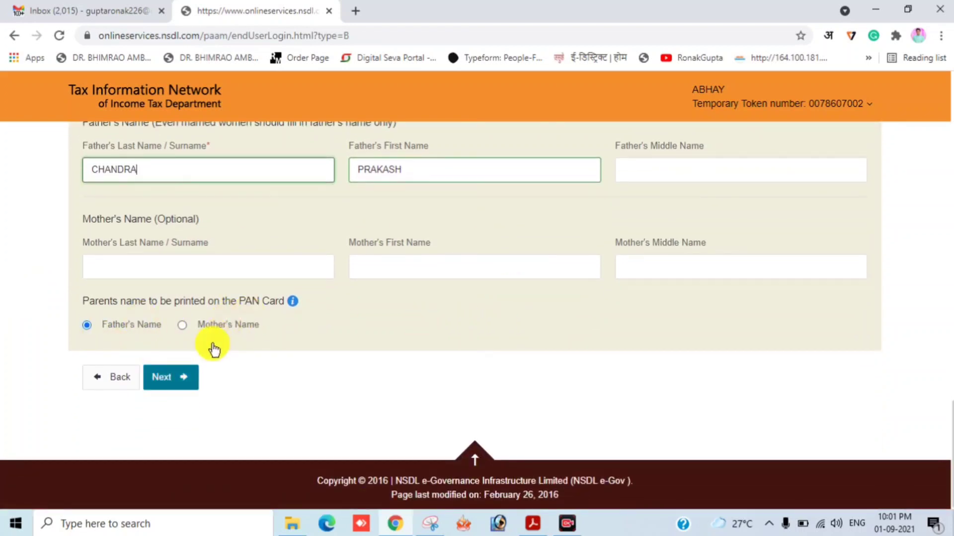
{"action": "left_click", "coordinate": [180, 380]}
Select No income as the income source and Residence as the communication address.
{"action": "scroll", "coordinate": [551, 352], "scroll_direction": "down", "scroll_amount": 7}
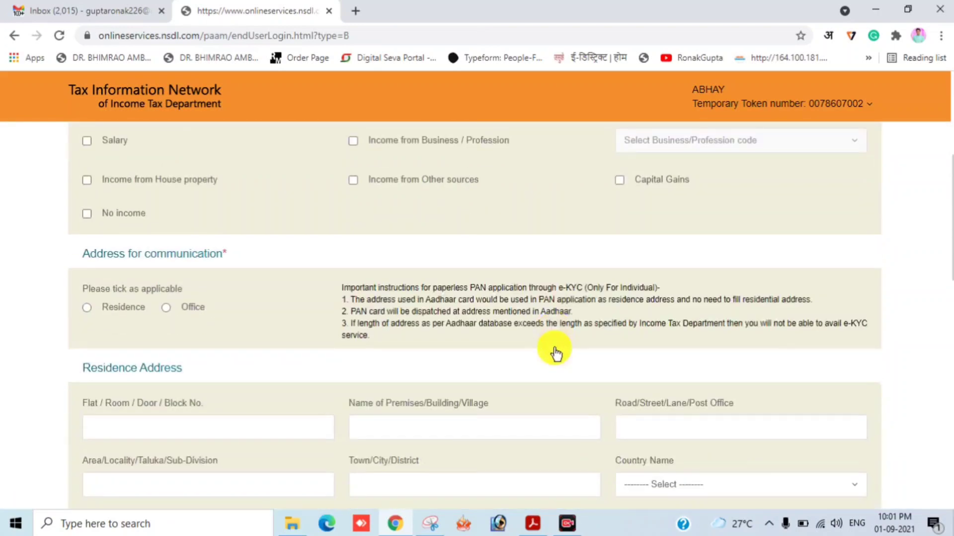
{"action": "scroll", "coordinate": [555, 353], "scroll_direction": "up", "scroll_amount": 1}
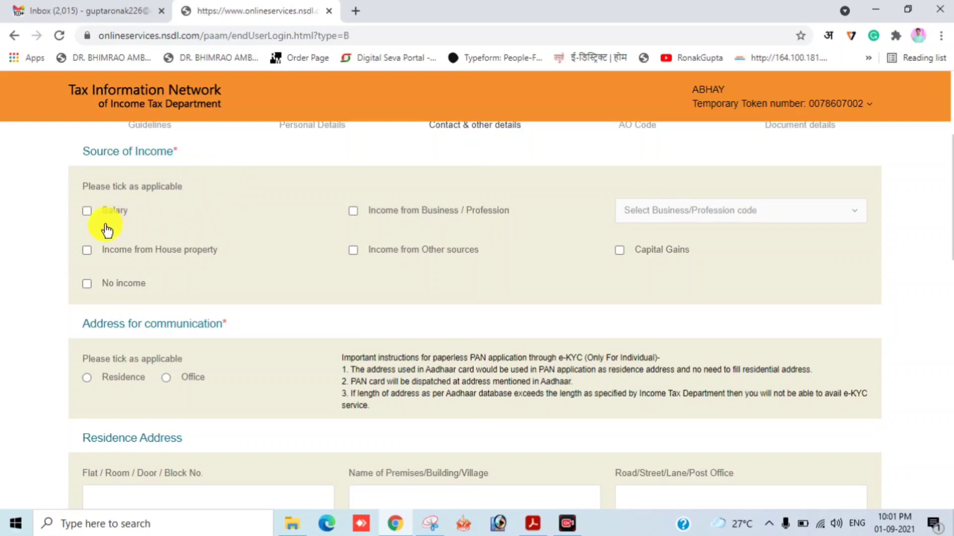
{"action": "left_click", "coordinate": [87, 283]}
{"action": "scroll", "coordinate": [271, 286], "scroll_direction": "down", "scroll_amount": 1}
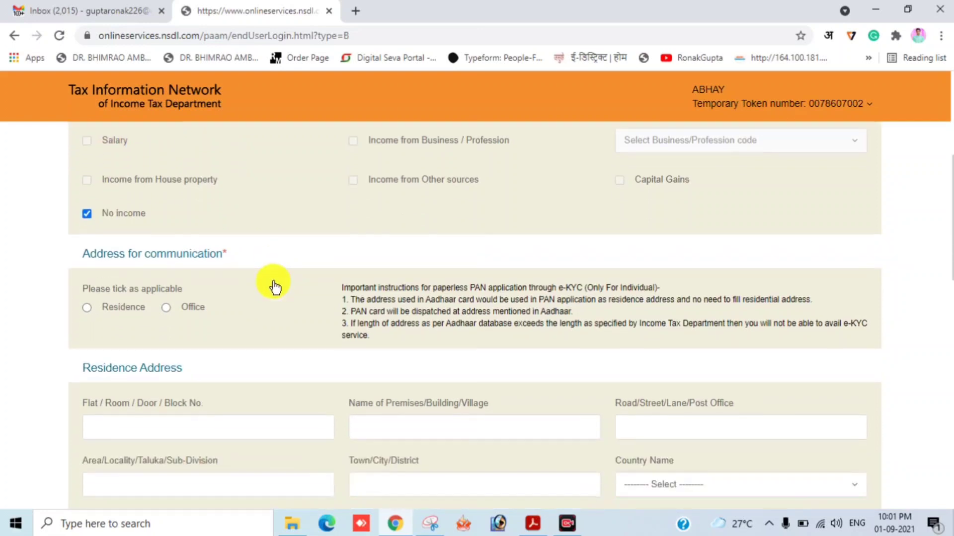
{"action": "scroll", "coordinate": [92, 248], "scroll_direction": "down", "scroll_amount": 1}
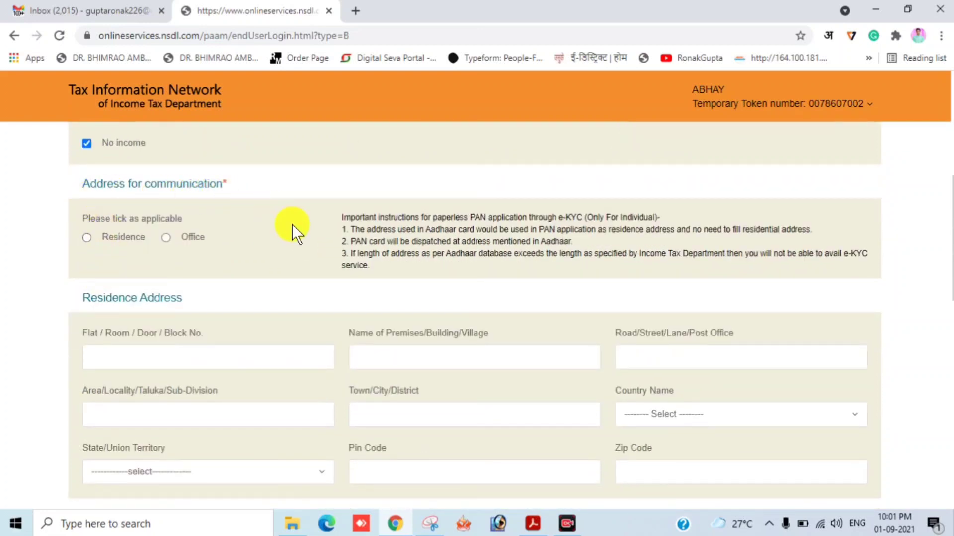
{"action": "scroll", "coordinate": [348, 224], "scroll_direction": "down", "scroll_amount": 1}
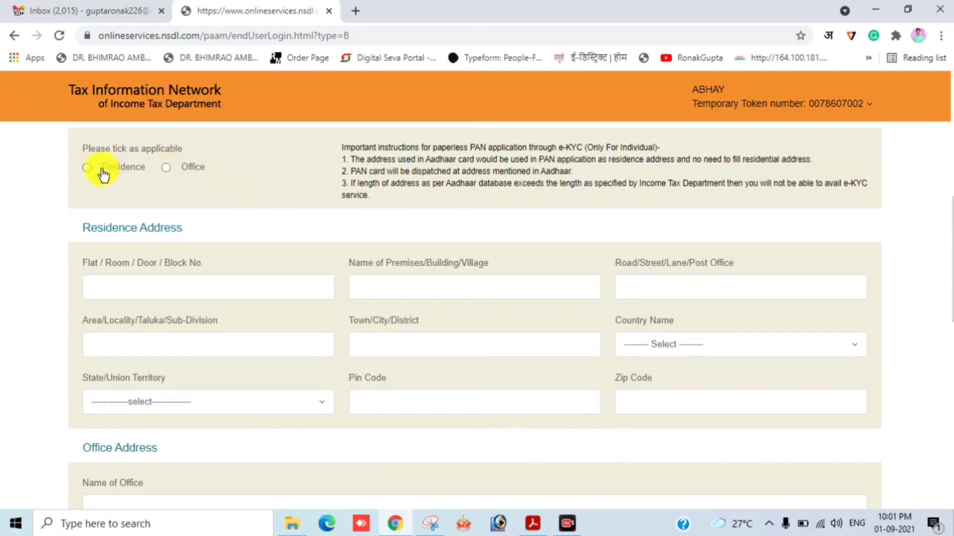
{"action": "left_click", "coordinate": [86, 168]}
Fill in the residence address fields: locality, town, country, state and PIN code.
{"action": "scroll", "coordinate": [199, 211], "scroll_direction": "down", "scroll_amount": 1}
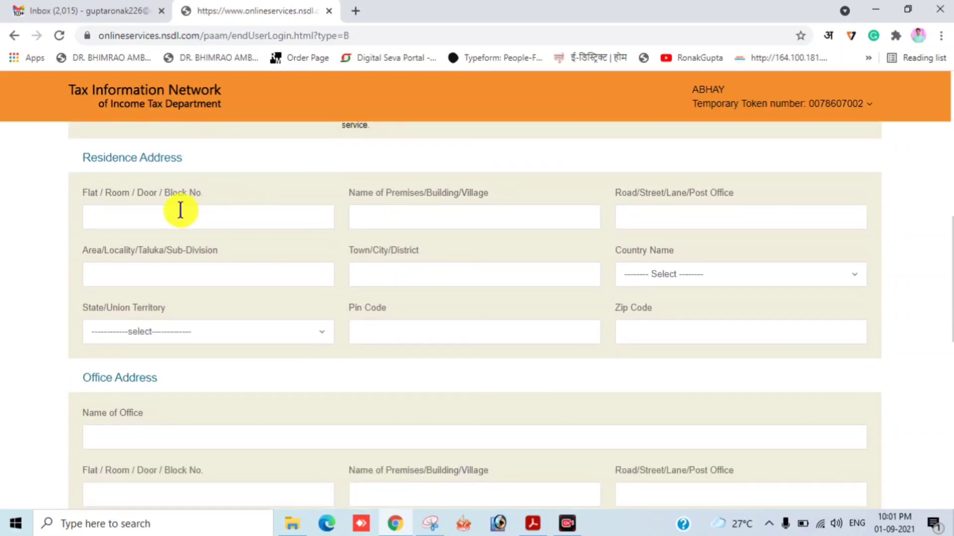
{"action": "key", "text": "alt+Tab"}
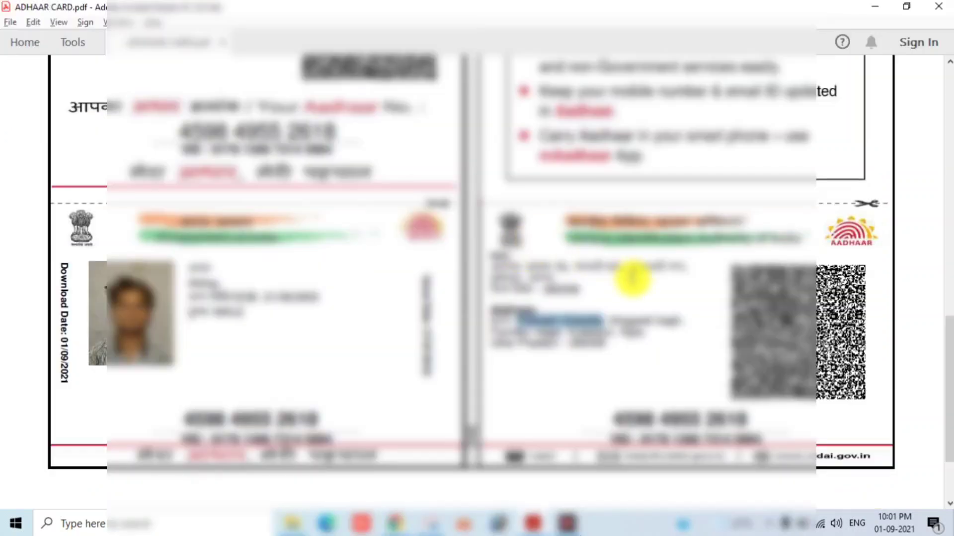
{"action": "key", "text": "alt+Tab"}
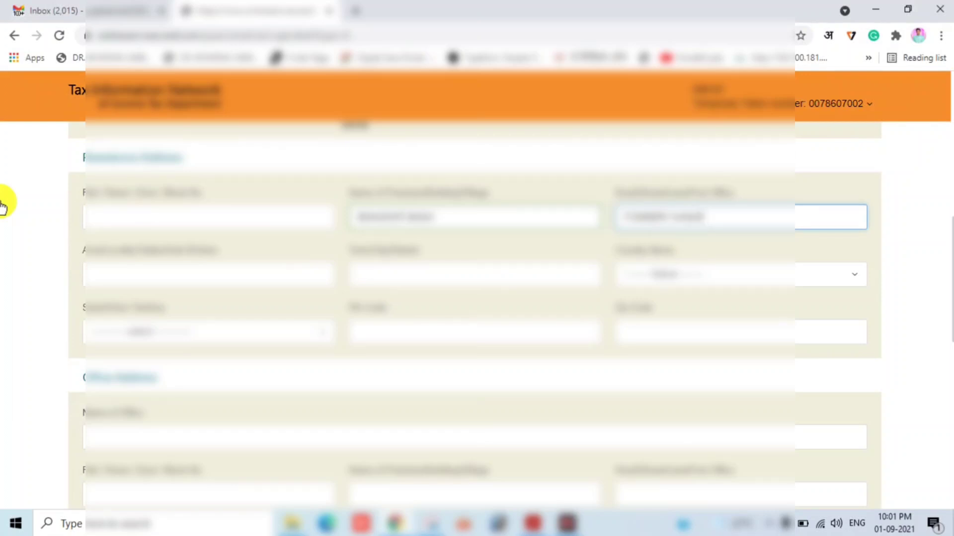
{"action": "key", "text": "Tab"}
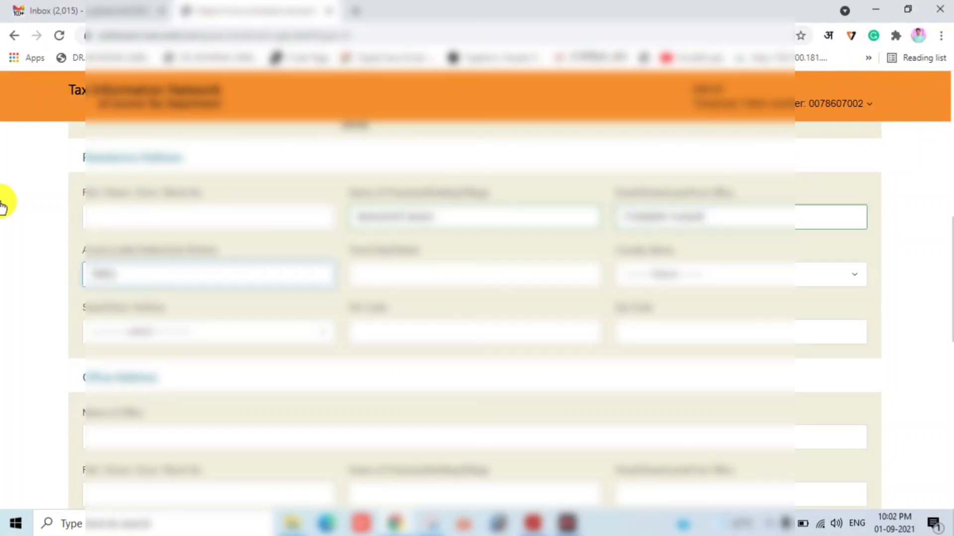
{"action": "key", "text": "Tab"}
{"action": "type", "text": "Ne"}
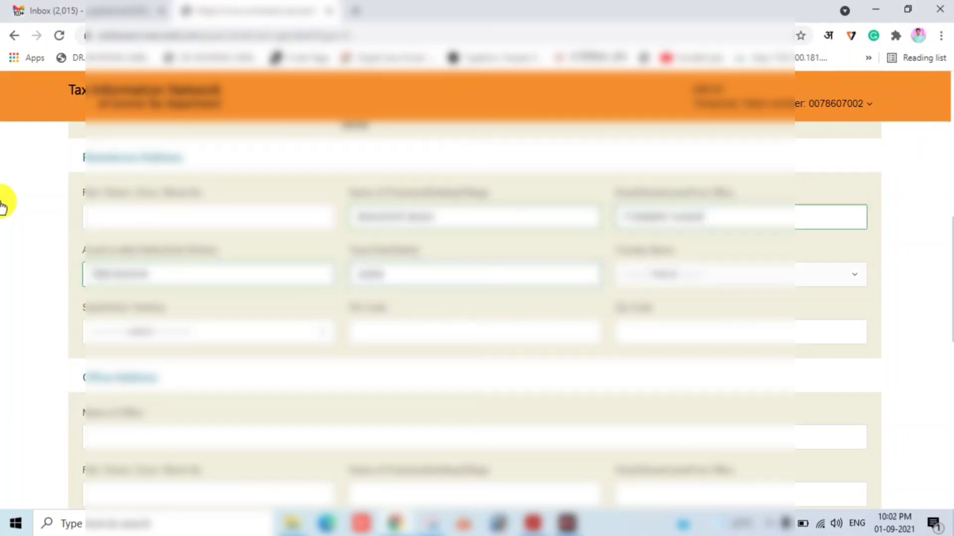
{"action": "left_click", "coordinate": [720, 279]}
{"action": "type", "text": "del"}
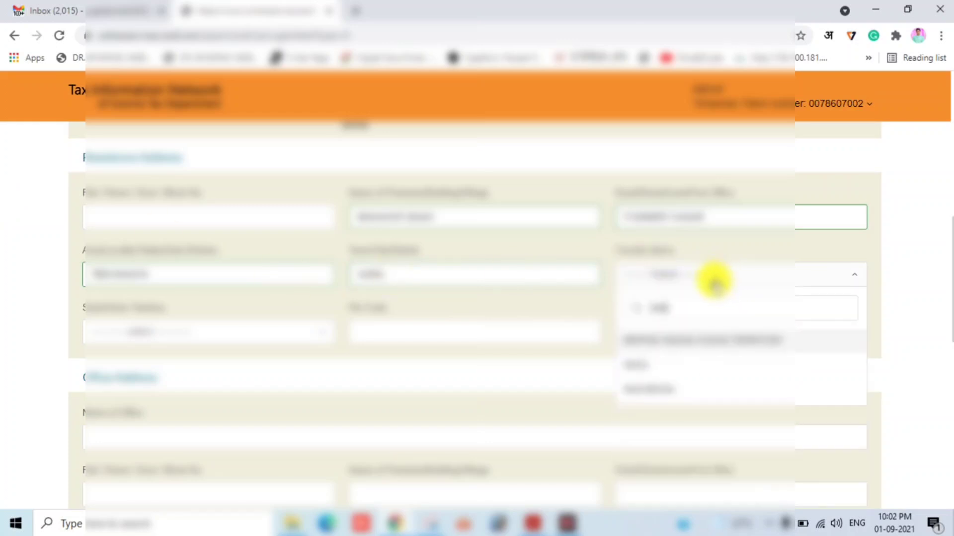
{"action": "left_click", "coordinate": [685, 361]}
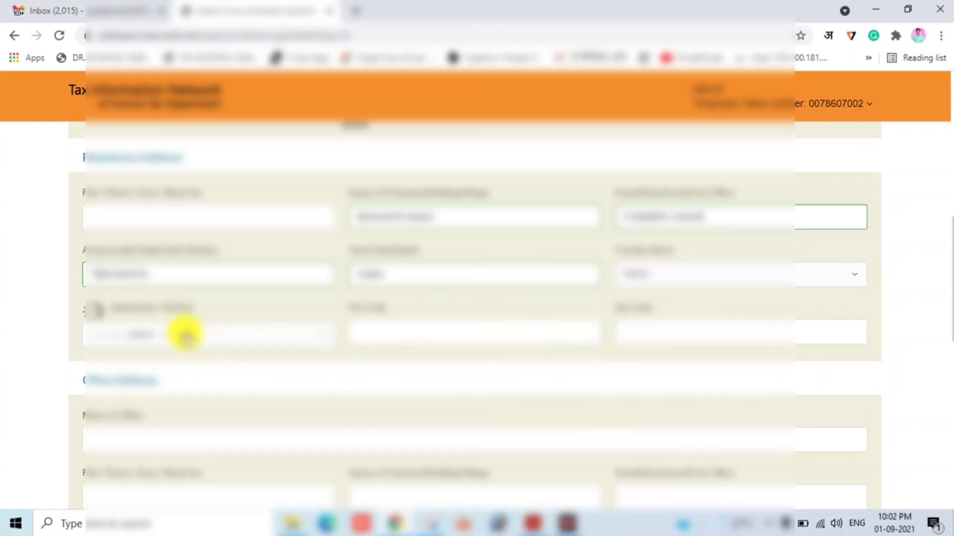
{"action": "left_click", "coordinate": [124, 336]}
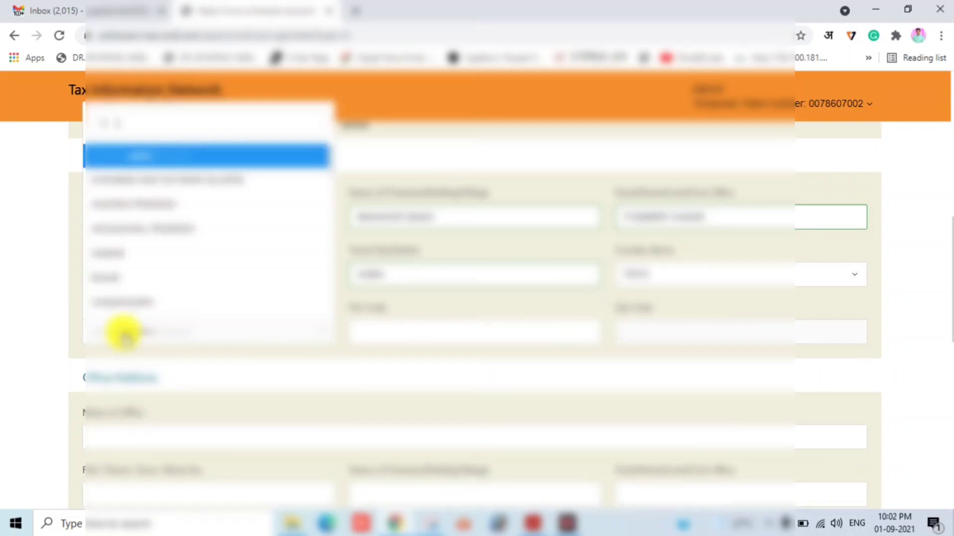
{"action": "type", "text": "ne"}
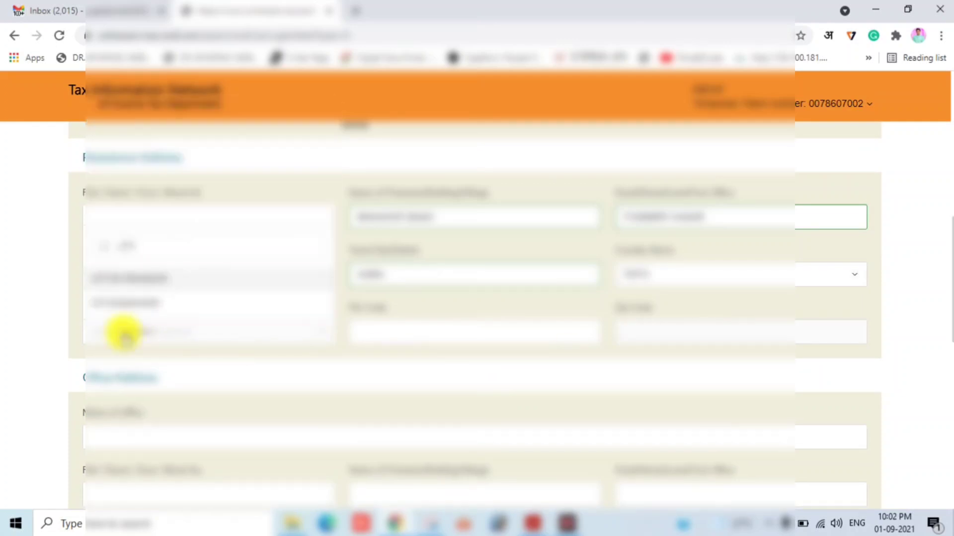
{"action": "left_click", "coordinate": [140, 279]}
{"action": "left_click", "coordinate": [395, 329]}
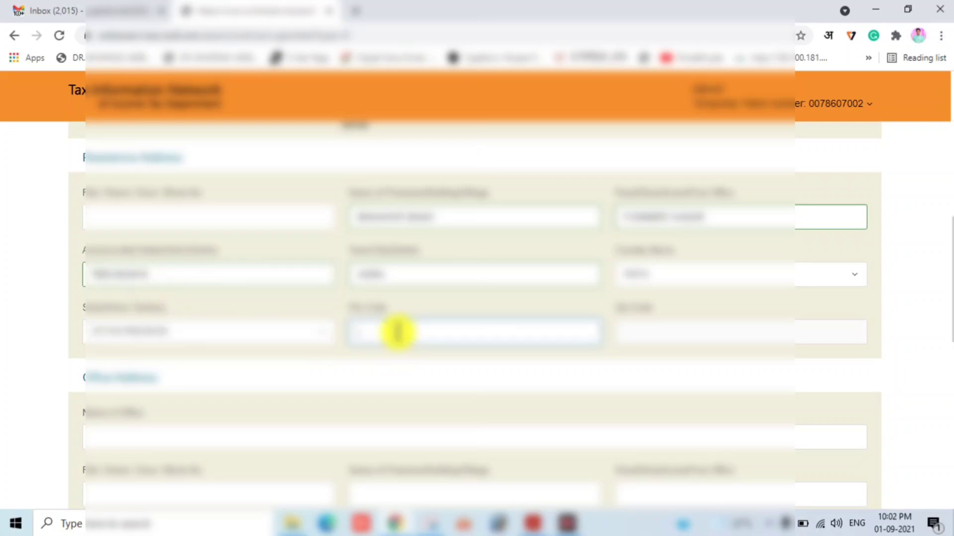
{"action": "key", "text": "Tab"}
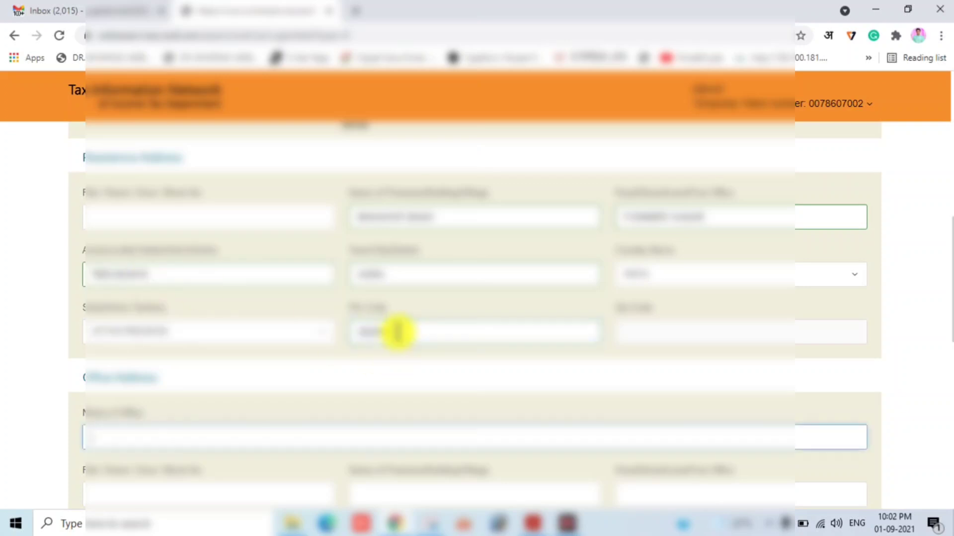
Set the ISD country code to INDIA (91) and continue to the AO Code step.
{"action": "scroll", "coordinate": [494, 328], "scroll_direction": "down", "scroll_amount": 4}
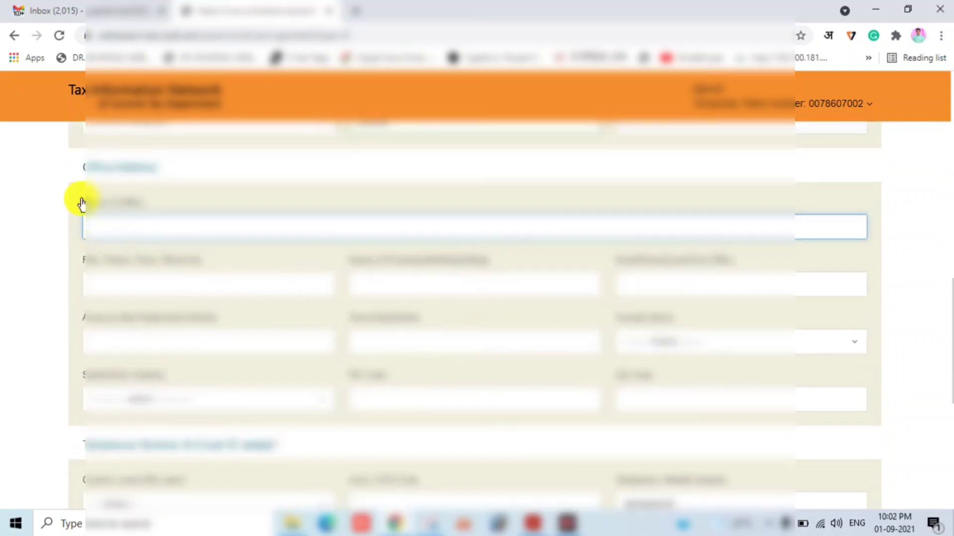
{"action": "scroll", "coordinate": [19, 372], "scroll_direction": "up", "scroll_amount": 1}
{"action": "scroll", "coordinate": [25, 362], "scroll_direction": "up", "scroll_amount": 5}
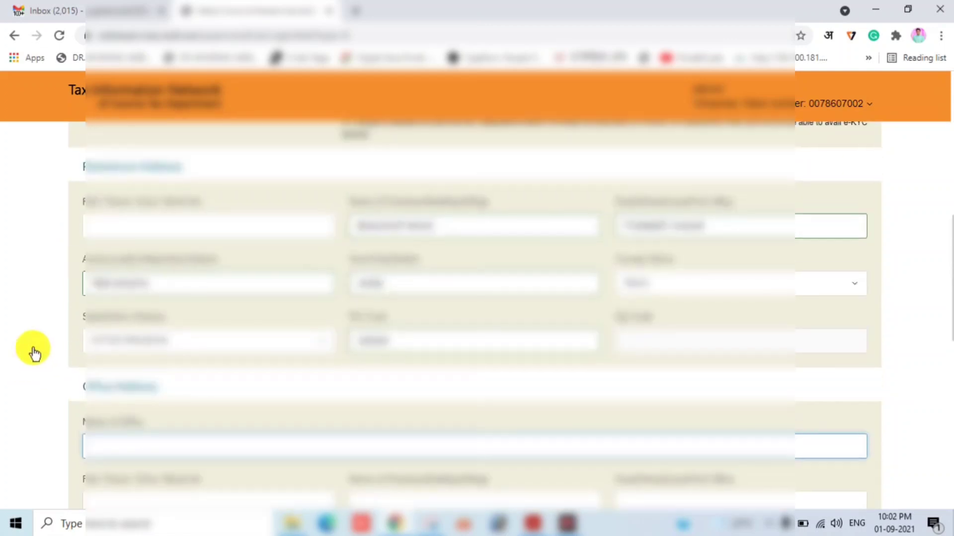
{"action": "key", "text": "alt+Tab"}
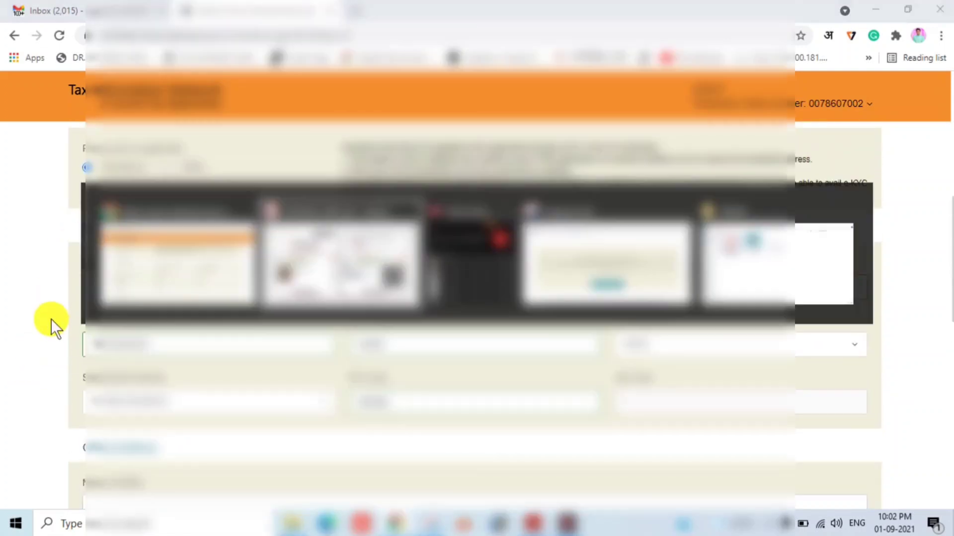
{"action": "key", "text": "alt+Tab"}
{"action": "scroll", "coordinate": [287, 351], "scroll_direction": "down", "scroll_amount": 12}
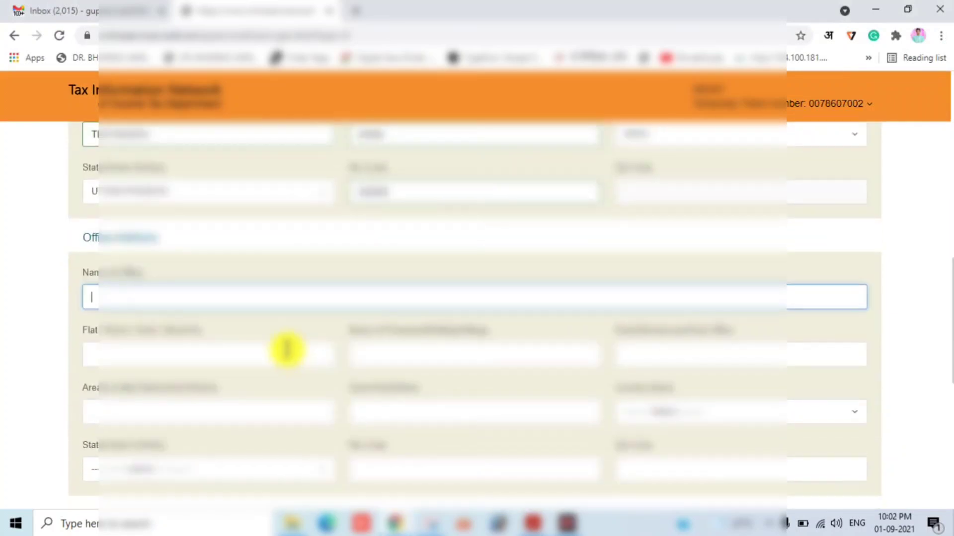
{"action": "scroll", "coordinate": [271, 323], "scroll_direction": "up", "scroll_amount": 1}
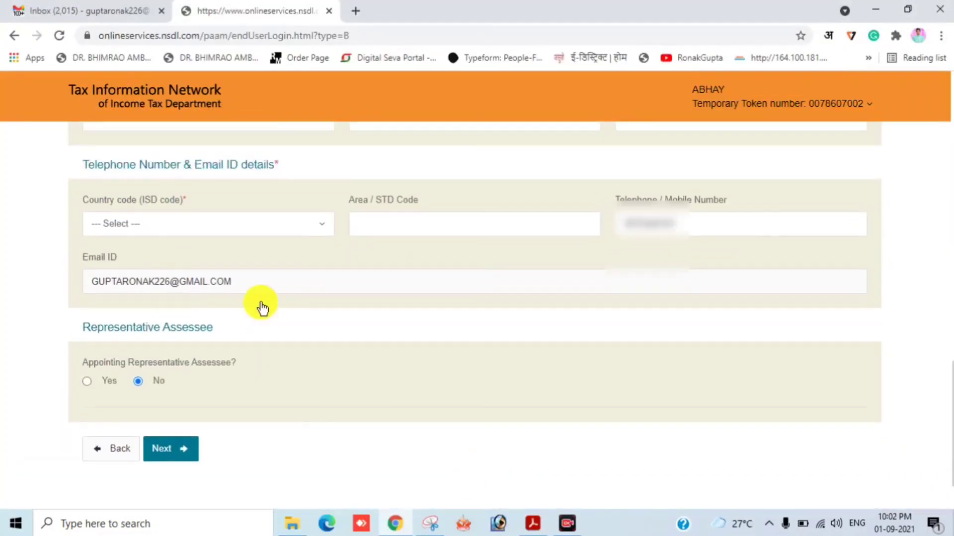
{"action": "left_click", "coordinate": [146, 224]}
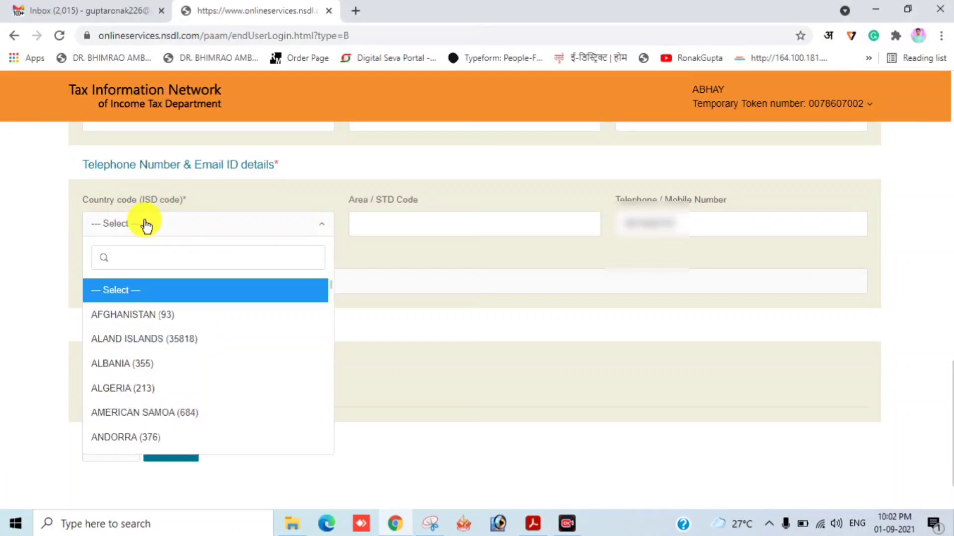
{"action": "type", "text": "I D"}
{"action": "key", "text": "BackSpace"}
{"action": "key", "text": "BackSpace"}
{"action": "type", "text": "ND"}
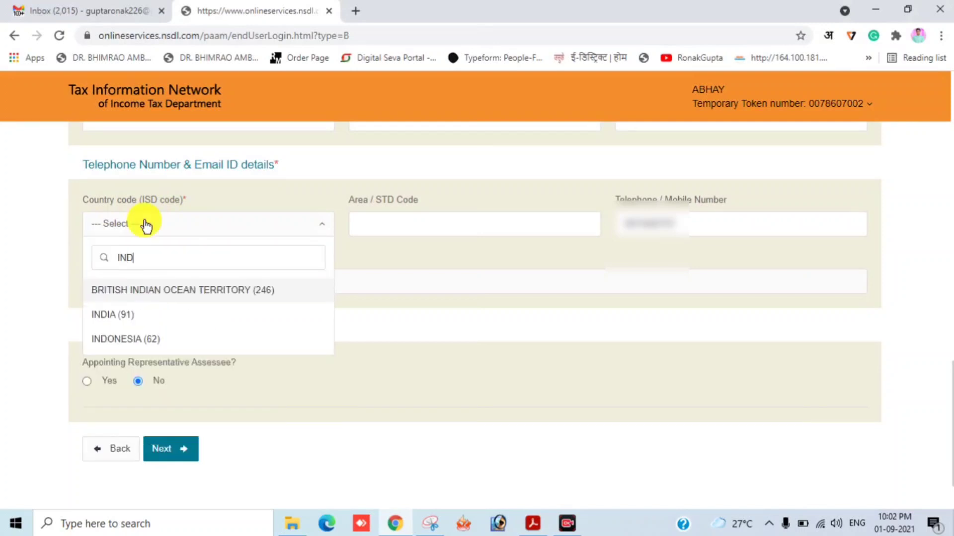
{"action": "left_click", "coordinate": [142, 314]}
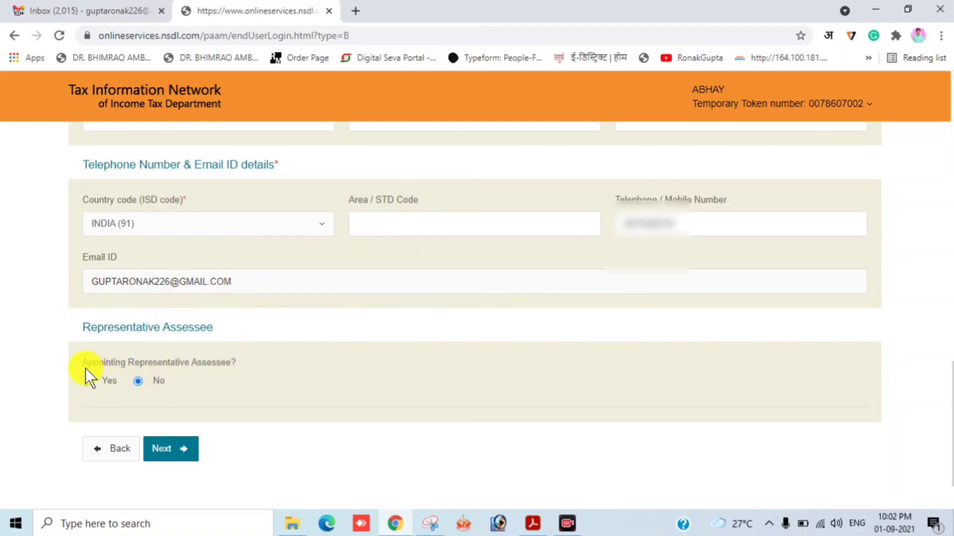
{"action": "left_click", "coordinate": [169, 447]}
Choose Indian Citizens for AO code help and set State to UTTAR PRADESH.
{"action": "scroll", "coordinate": [511, 376], "scroll_direction": "down", "scroll_amount": 3}
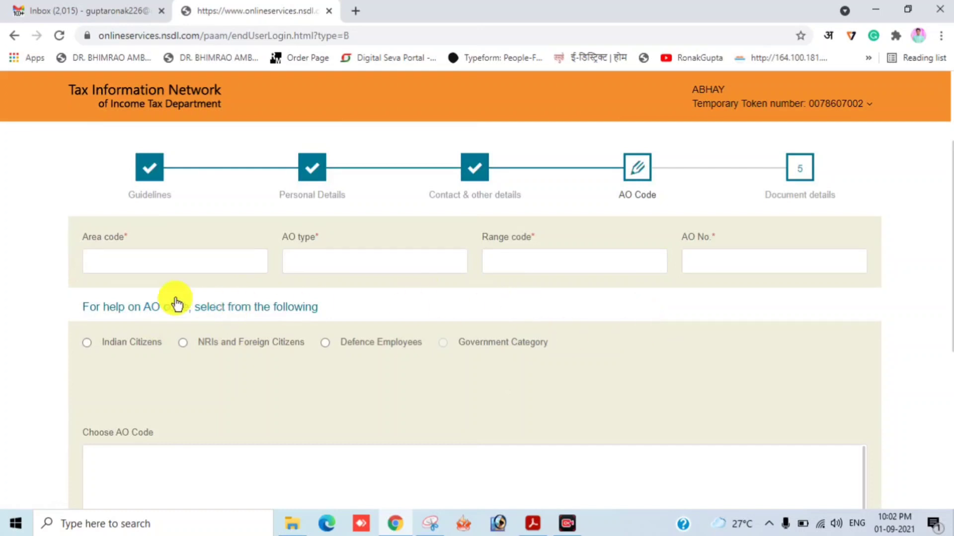
{"action": "scroll", "coordinate": [608, 347], "scroll_direction": "down", "scroll_amount": 2}
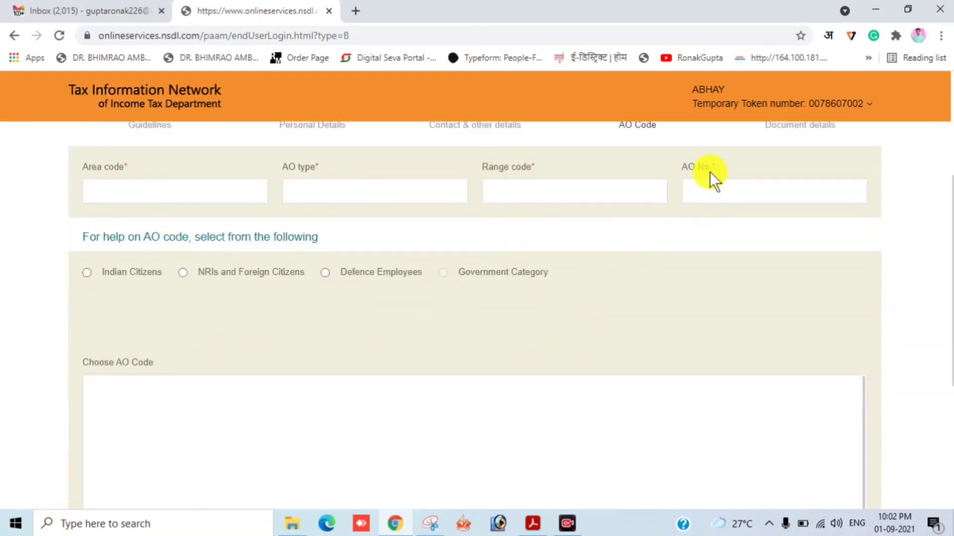
{"action": "scroll", "coordinate": [599, 339], "scroll_direction": "down", "scroll_amount": 1}
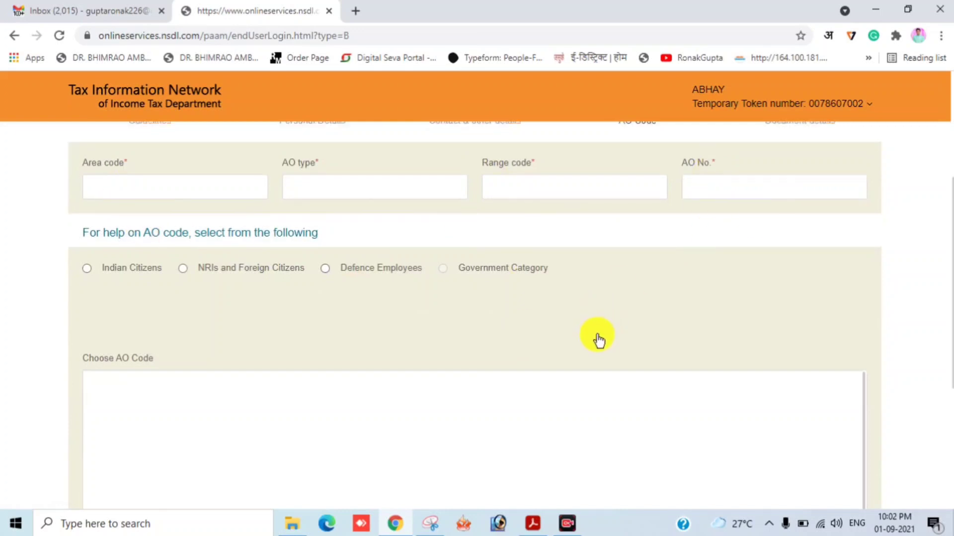
{"action": "scroll", "coordinate": [598, 340], "scroll_direction": "down", "scroll_amount": 2}
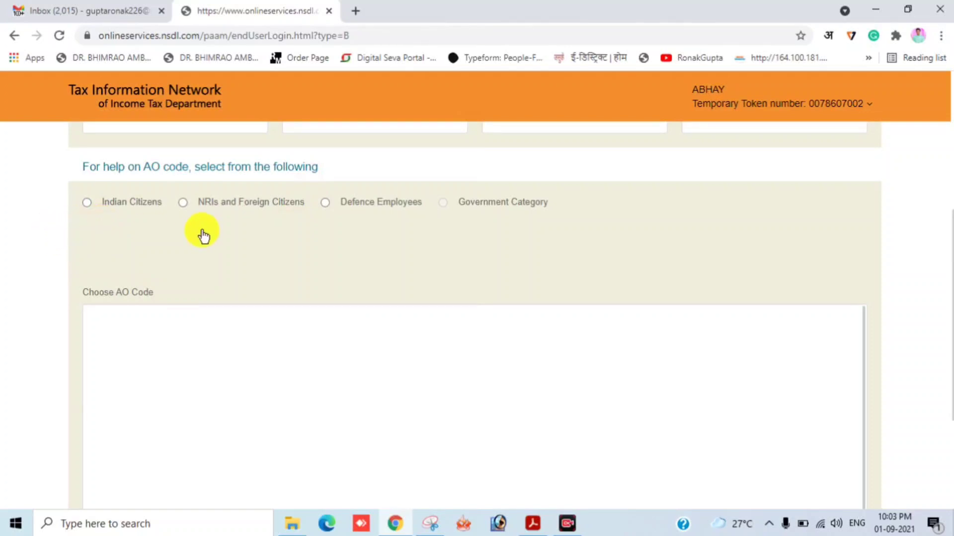
{"action": "left_click", "coordinate": [86, 202]}
{"action": "left_click", "coordinate": [148, 260]}
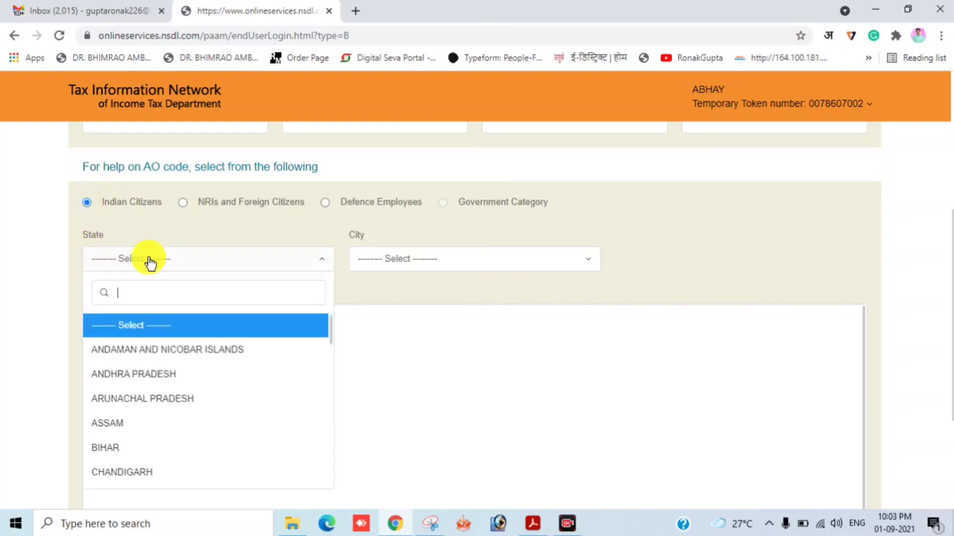
{"action": "type", "text": "UTT"}
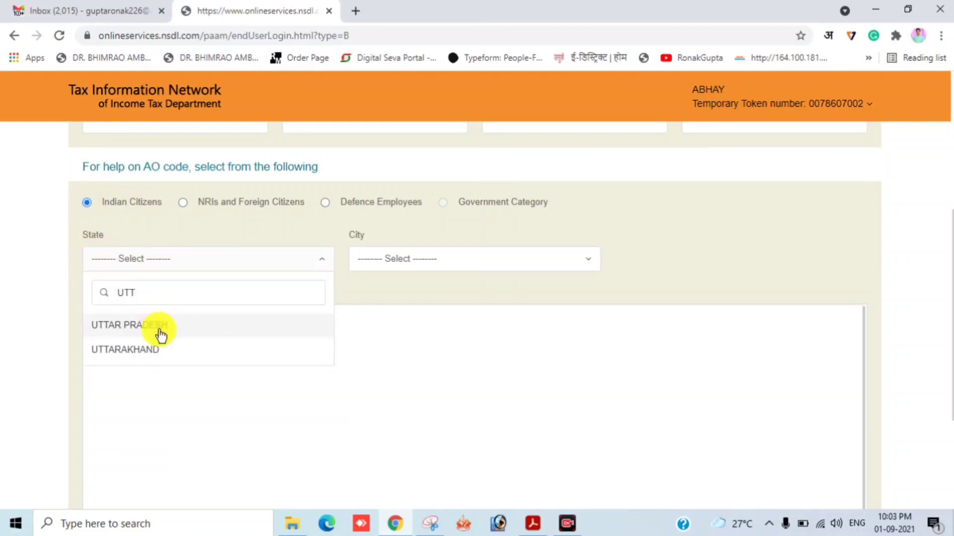
{"action": "left_click", "coordinate": [157, 325]}
Set City to AGRA and review the listed Agra AO codes.
{"action": "left_click", "coordinate": [390, 261]}
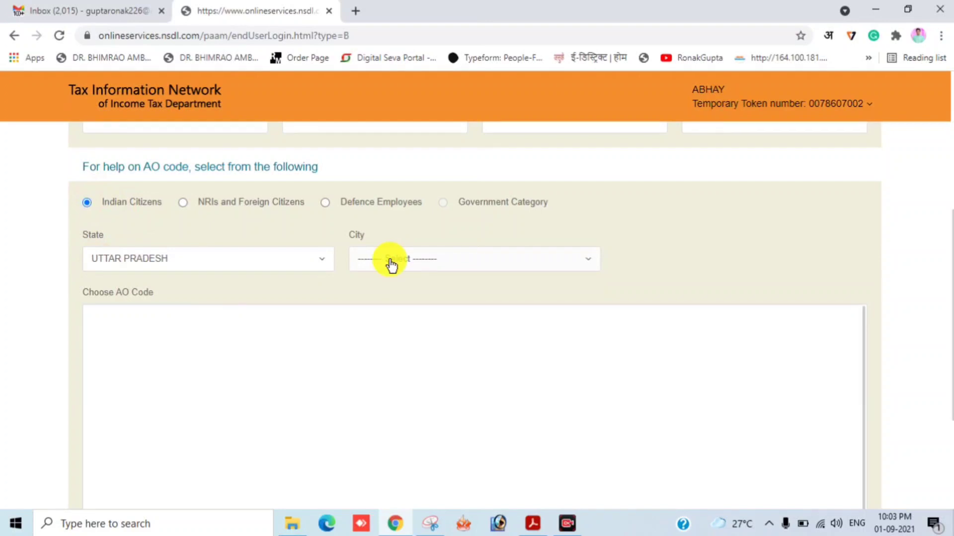
{"action": "left_click", "coordinate": [390, 261]}
{"action": "type", "text": "A"}
{"action": "left_click", "coordinate": [390, 327]}
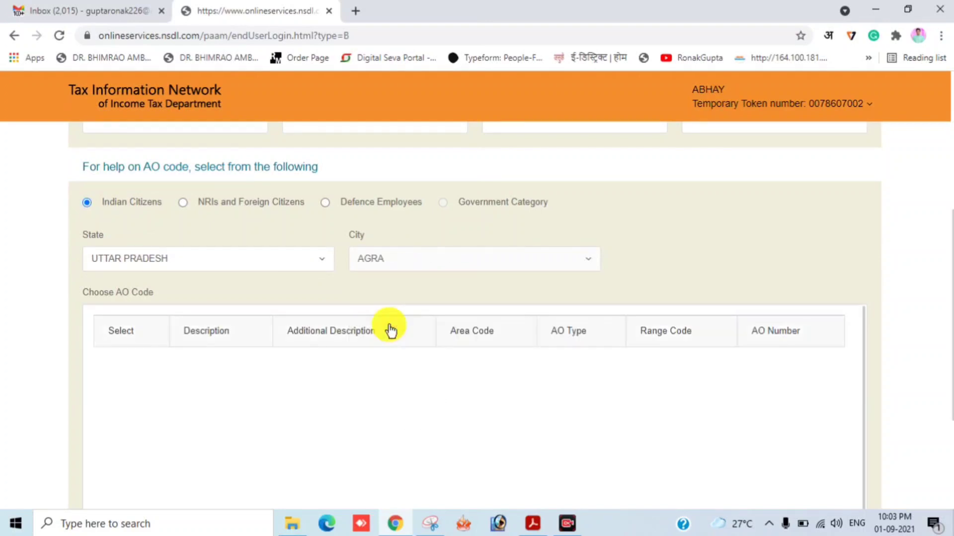
{"action": "scroll", "coordinate": [419, 298], "scroll_direction": "down", "scroll_amount": 4}
{"action": "scroll", "coordinate": [451, 272], "scroll_direction": "up", "scroll_amount": 2}
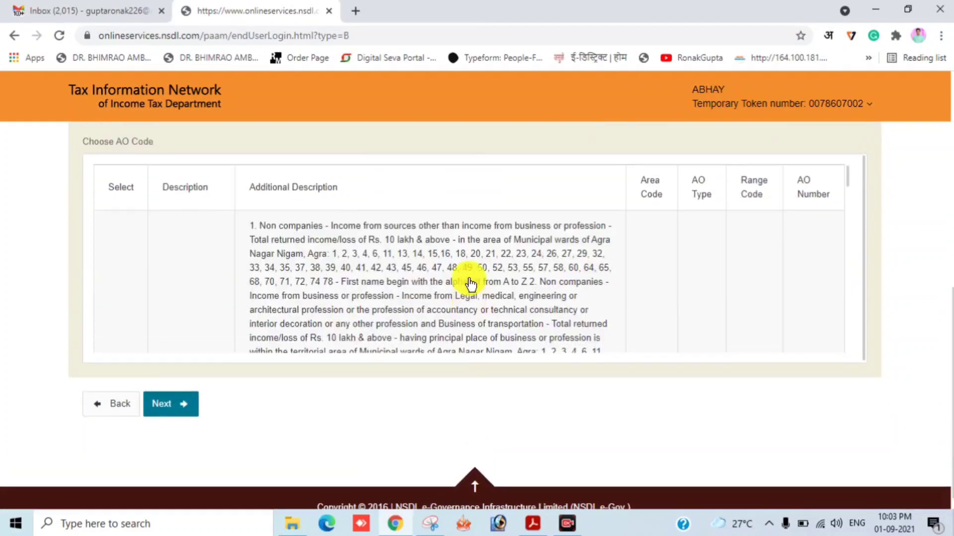
{"action": "left_click", "coordinate": [537, 522]}
{"action": "key", "text": "alt+Tab"}
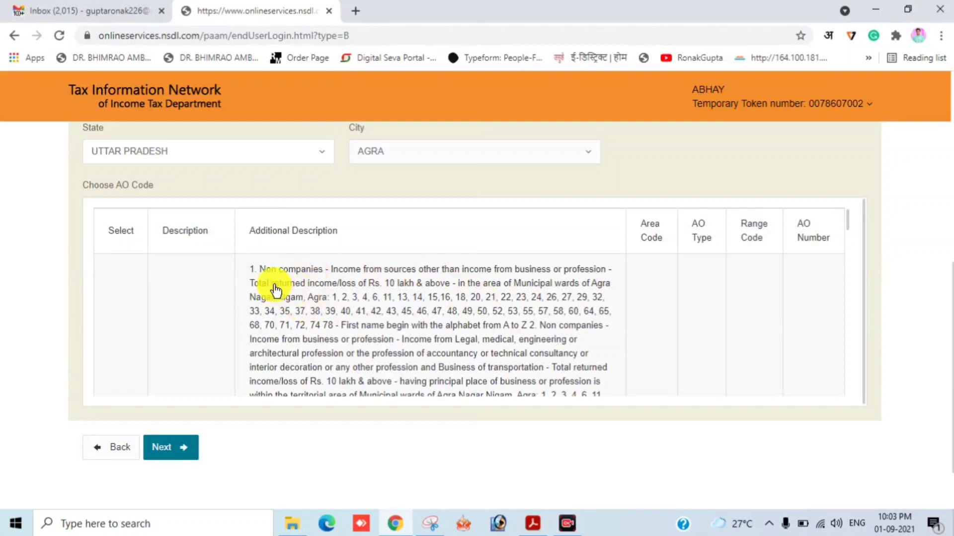
{"action": "scroll", "coordinate": [362, 288], "scroll_direction": "down", "scroll_amount": 3}
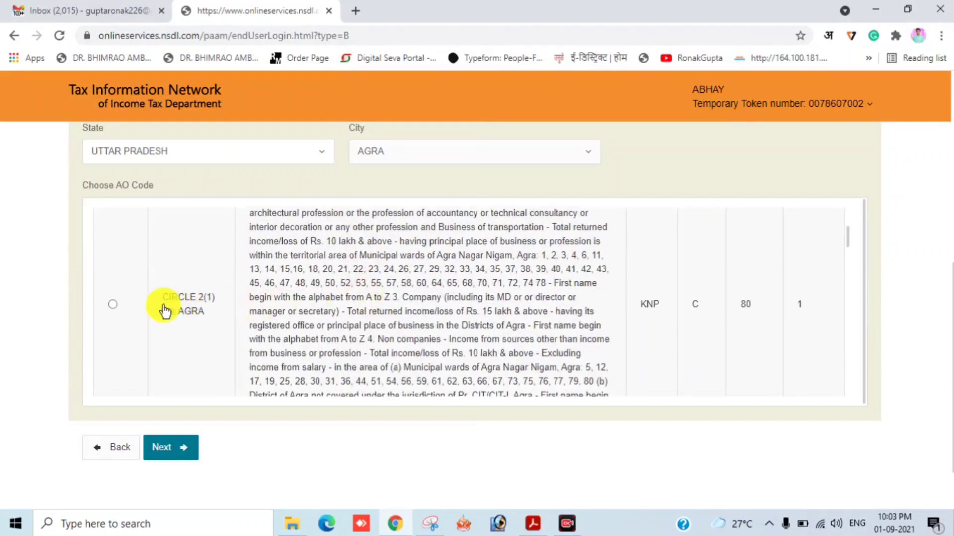
{"action": "scroll", "coordinate": [328, 315], "scroll_direction": "down", "scroll_amount": 5}
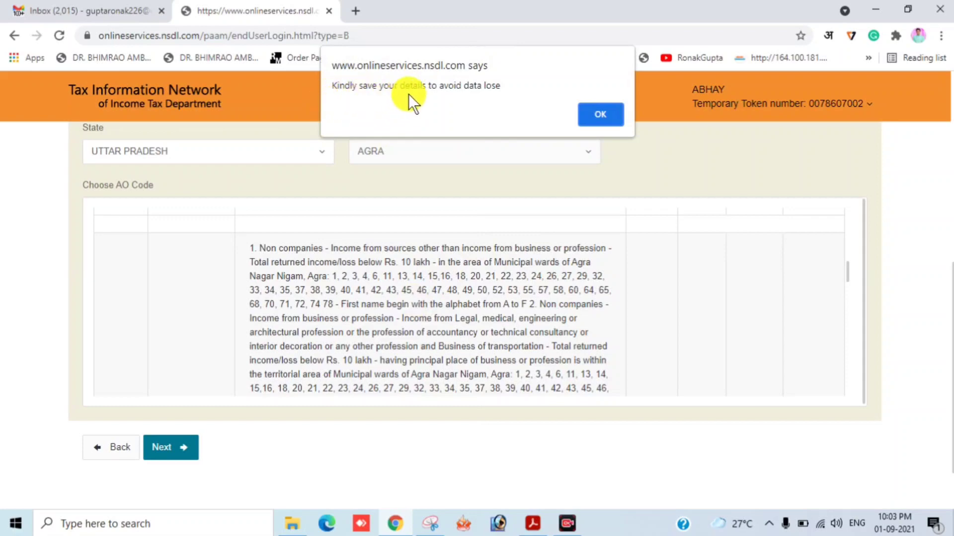
Dismiss the save-your-details alert and return to the top of the form.
{"action": "left_click", "coordinate": [599, 115]}
{"action": "scroll", "coordinate": [661, 318], "scroll_direction": "up", "scroll_amount": 3}
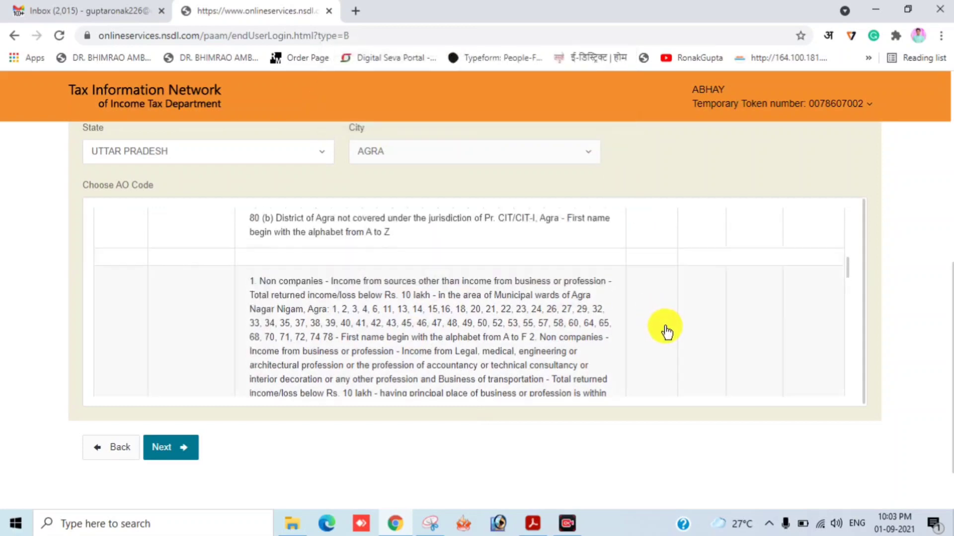
{"action": "scroll", "coordinate": [917, 340], "scroll_direction": "up", "scroll_amount": 8}
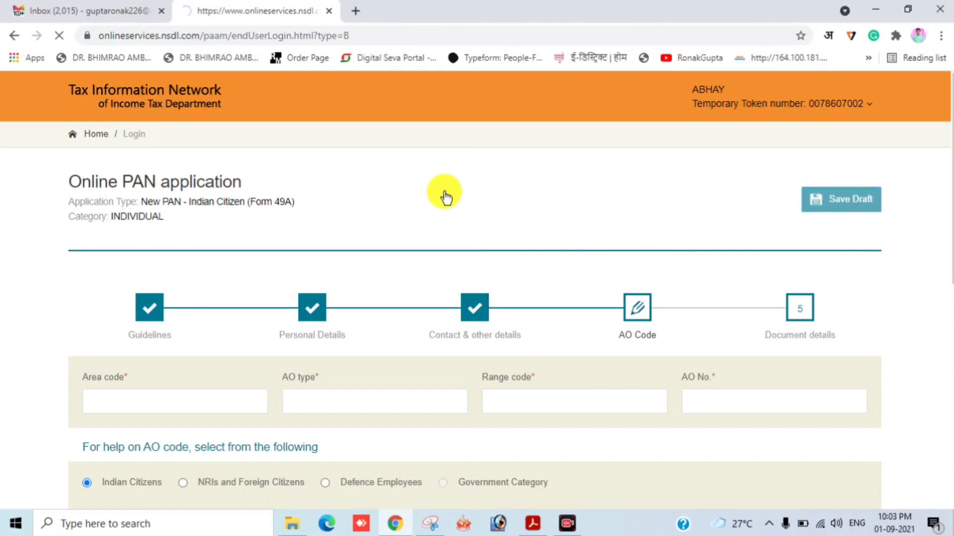
Reload the failed page and resubmit, confirming 'Your details are successfully Saved !!'.
{"action": "key", "text": "F5"}
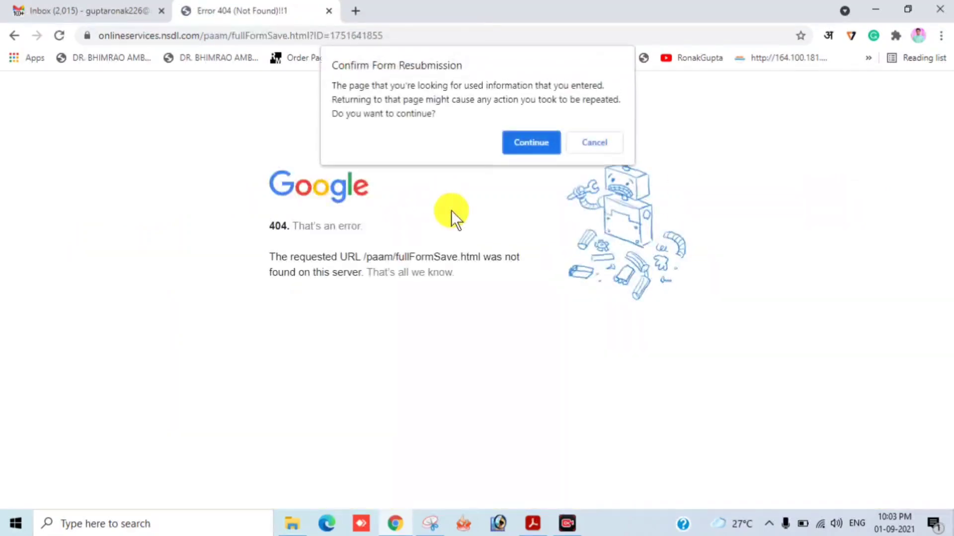
{"action": "key", "text": "Return"}
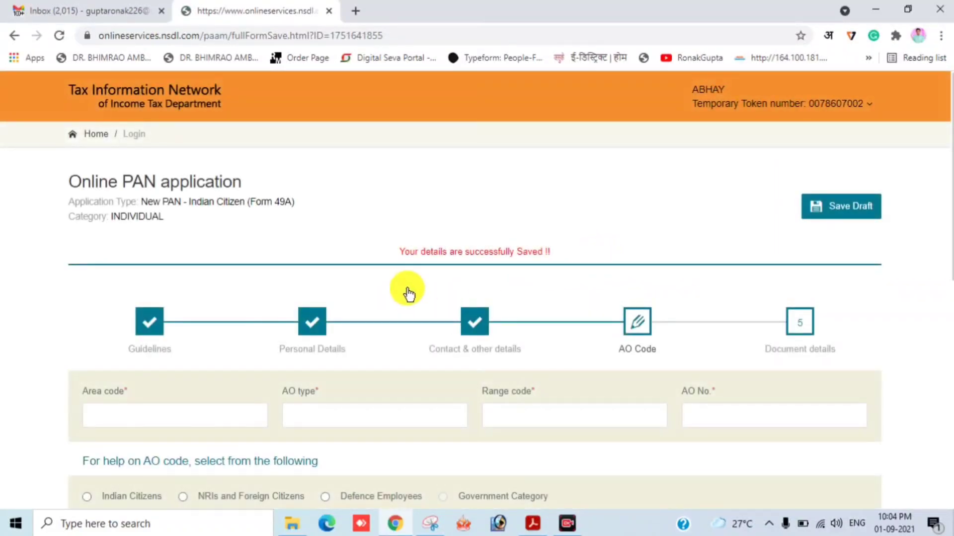
{"action": "left_click_drag", "start_coordinate": [400, 252], "coordinate": [554, 257]}
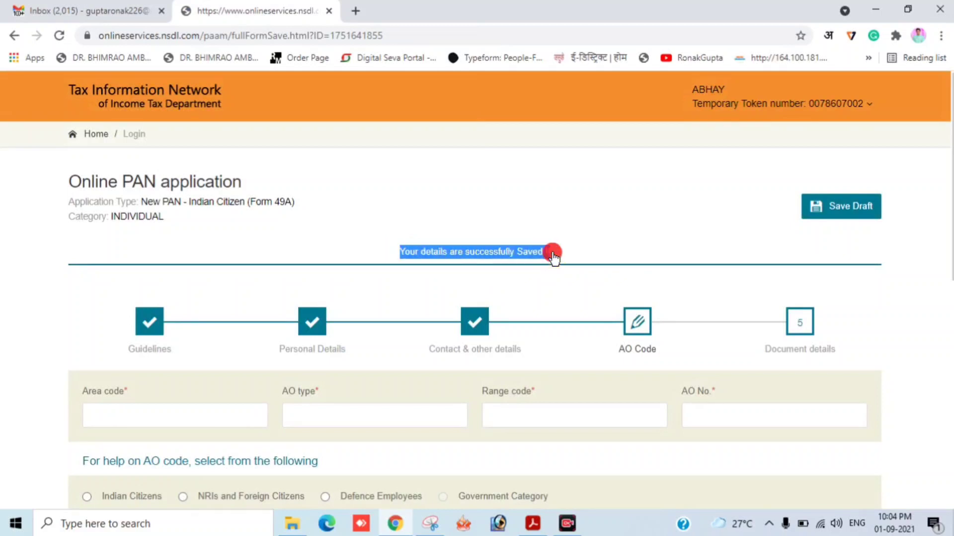
{"action": "left_click", "coordinate": [639, 266]}
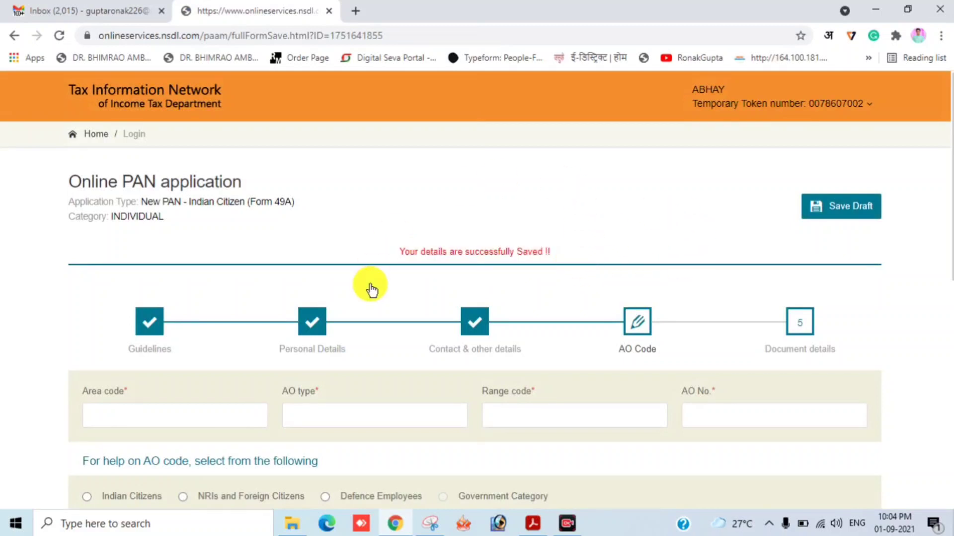
Save the application as a draft again.
{"action": "scroll", "coordinate": [370, 290], "scroll_direction": "down", "scroll_amount": 1}
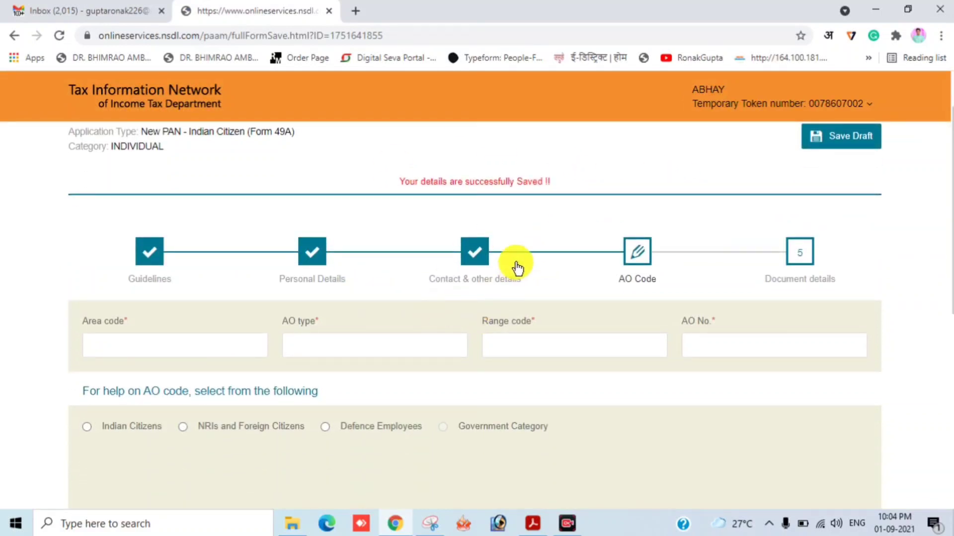
{"action": "scroll", "coordinate": [785, 236], "scroll_direction": "up", "scroll_amount": 1}
{"action": "scroll", "coordinate": [785, 236], "scroll_direction": "up", "scroll_amount": 1}
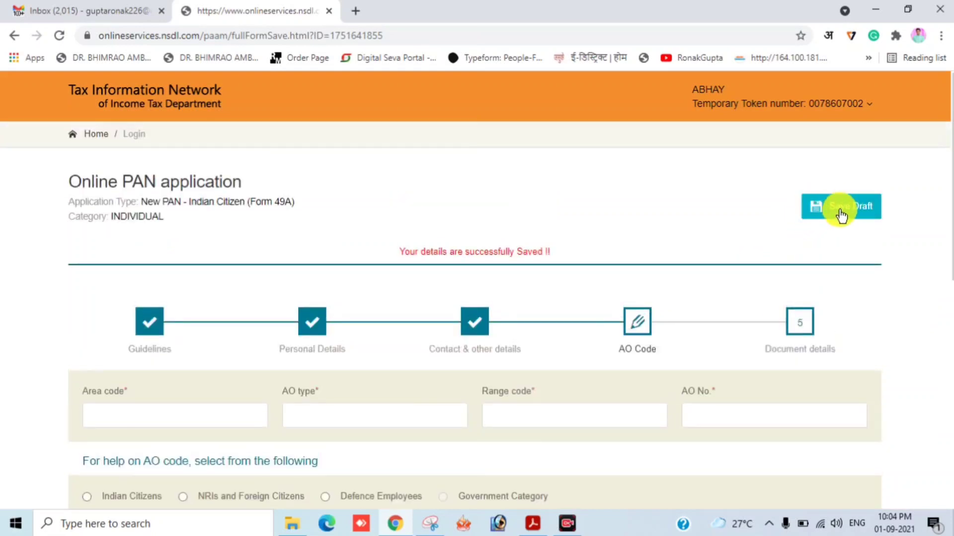
{"action": "left_click", "coordinate": [840, 213]}
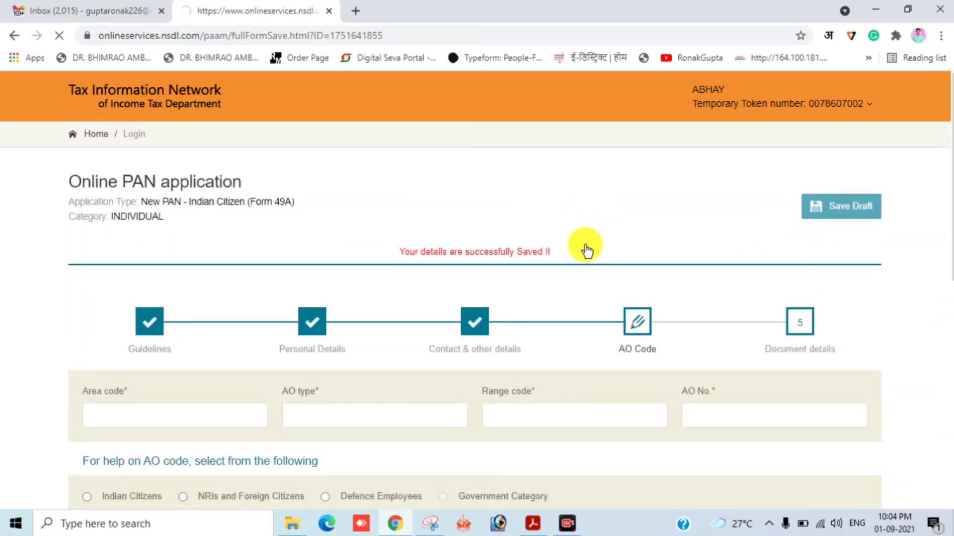
{"action": "scroll", "coordinate": [536, 281], "scroll_direction": "down", "scroll_amount": 8}
{"action": "scroll", "coordinate": [194, 293], "scroll_direction": "up", "scroll_amount": 6}
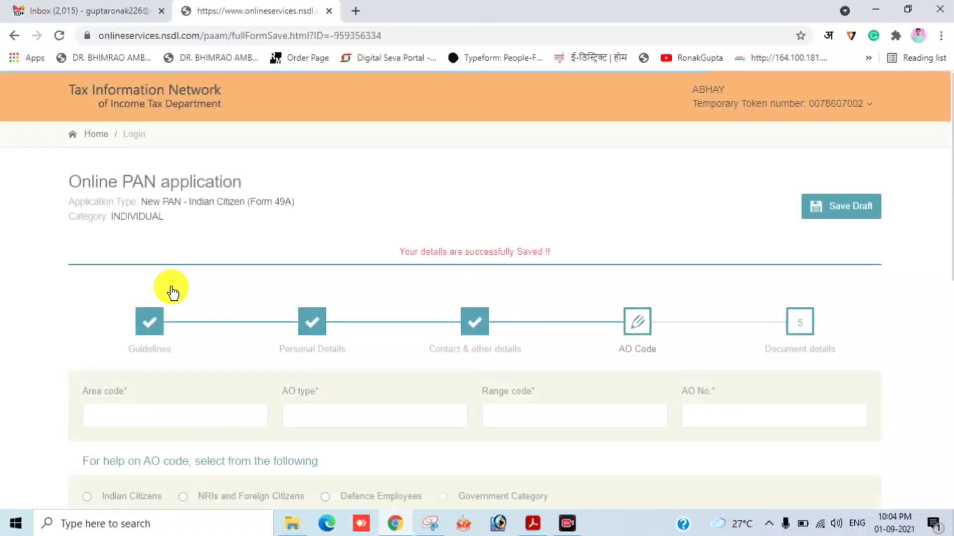
Choose Indian Citizens again and set State to UTTAR PRADESH.
{"action": "scroll", "coordinate": [172, 293], "scroll_direction": "down", "scroll_amount": 10}
{"action": "scroll", "coordinate": [141, 225], "scroll_direction": "up", "scroll_amount": 3}
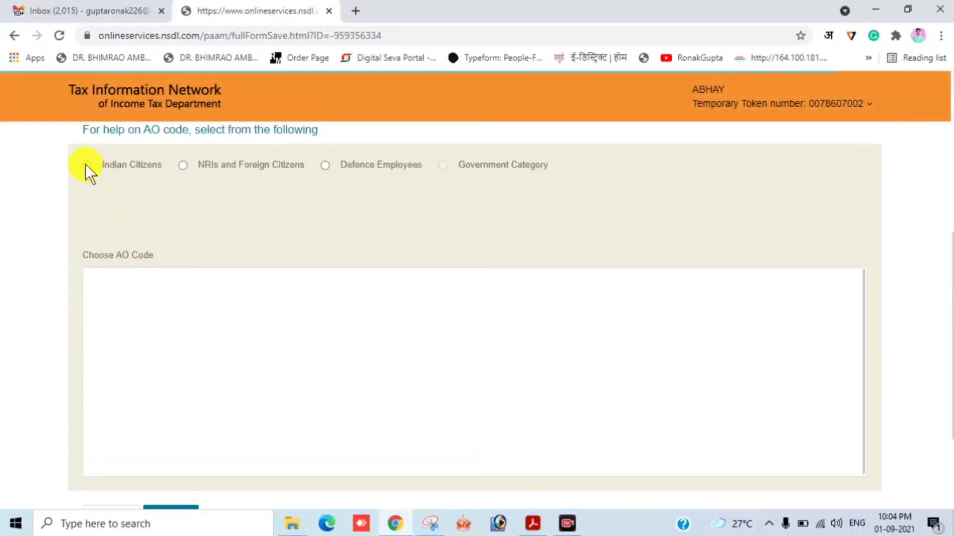
{"action": "left_click", "coordinate": [85, 164]}
{"action": "left_click", "coordinate": [152, 233]}
{"action": "type", "text": "UTT"}
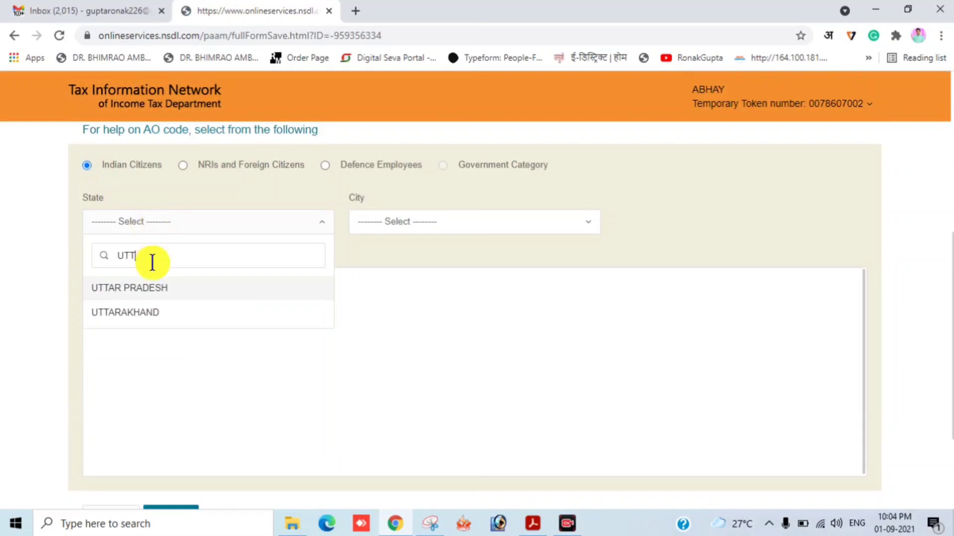
{"action": "left_click", "coordinate": [152, 286]}
Set City to AGRA and check the first-name range of CIRCLE 2(1) (1), AGRA.
{"action": "left_click", "coordinate": [423, 229]}
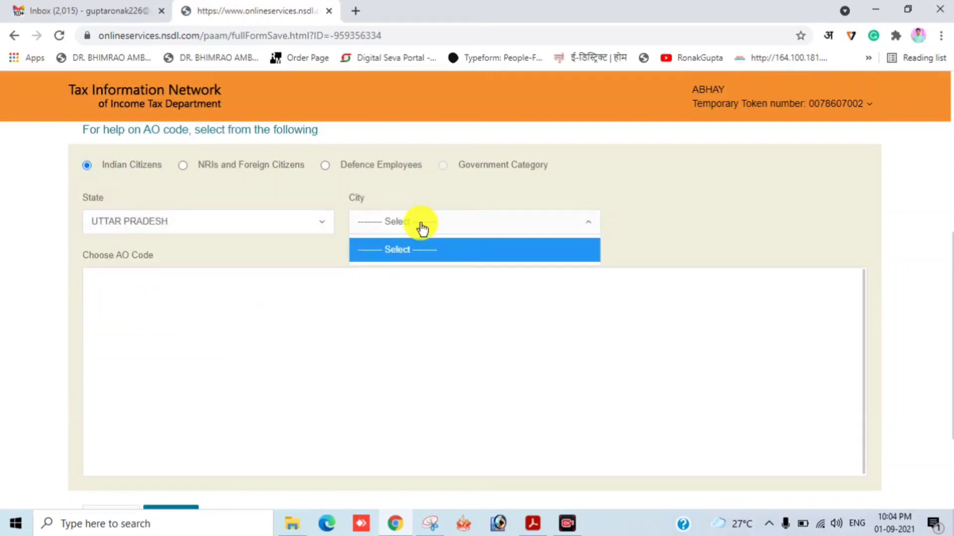
{"action": "type", "text": "AGR"}
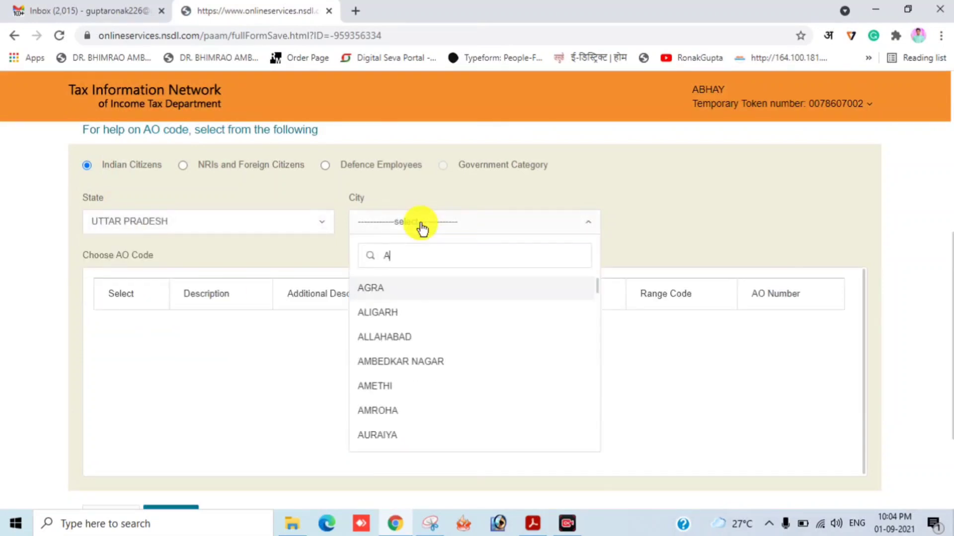
{"action": "left_click", "coordinate": [406, 284]}
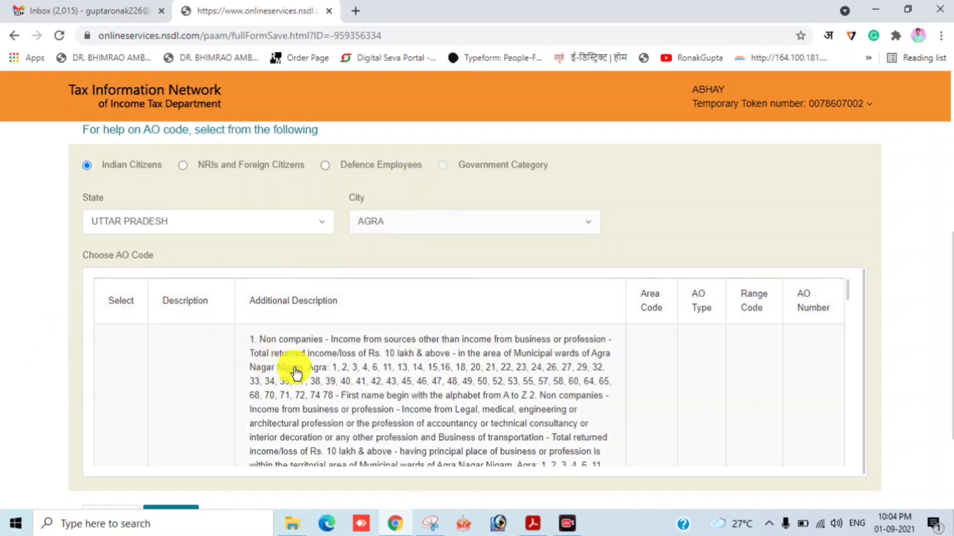
{"action": "scroll", "coordinate": [421, 376], "scroll_direction": "down", "scroll_amount": 2}
{"action": "scroll", "coordinate": [389, 377], "scroll_direction": "up", "scroll_amount": 1}
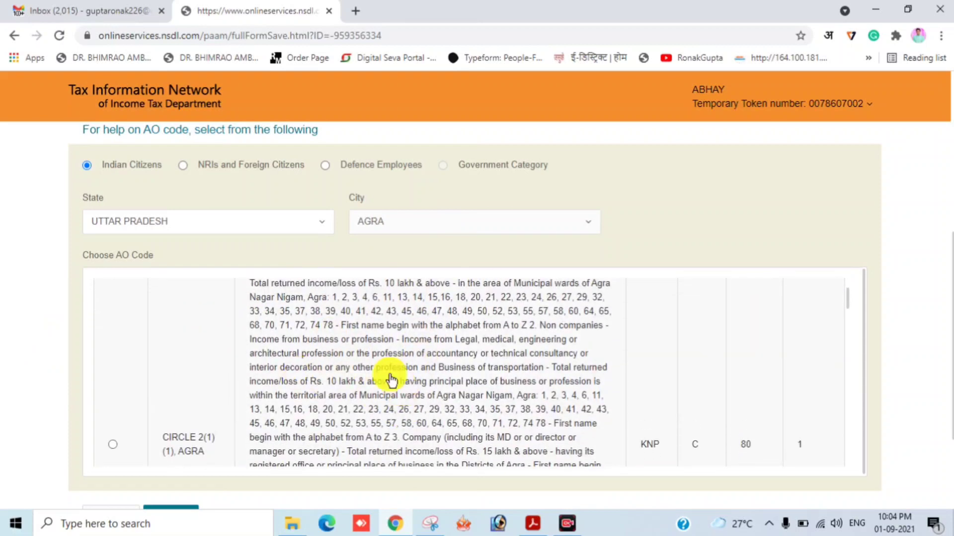
{"action": "scroll", "coordinate": [433, 379], "scroll_direction": "down", "scroll_amount": 5}
{"action": "scroll", "coordinate": [472, 380], "scroll_direction": "up", "scroll_amount": 3}
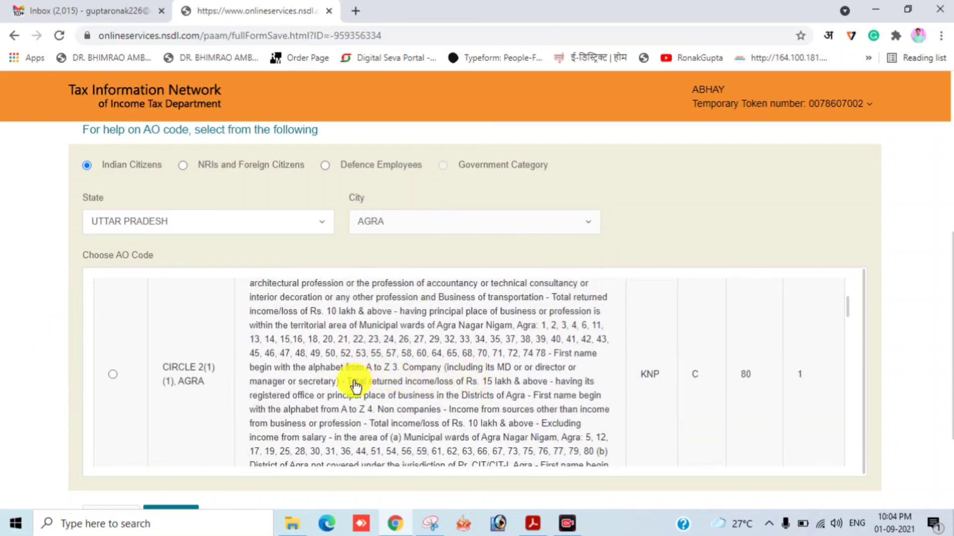
{"action": "left_click_drag", "start_coordinate": [245, 371], "coordinate": [387, 378]}
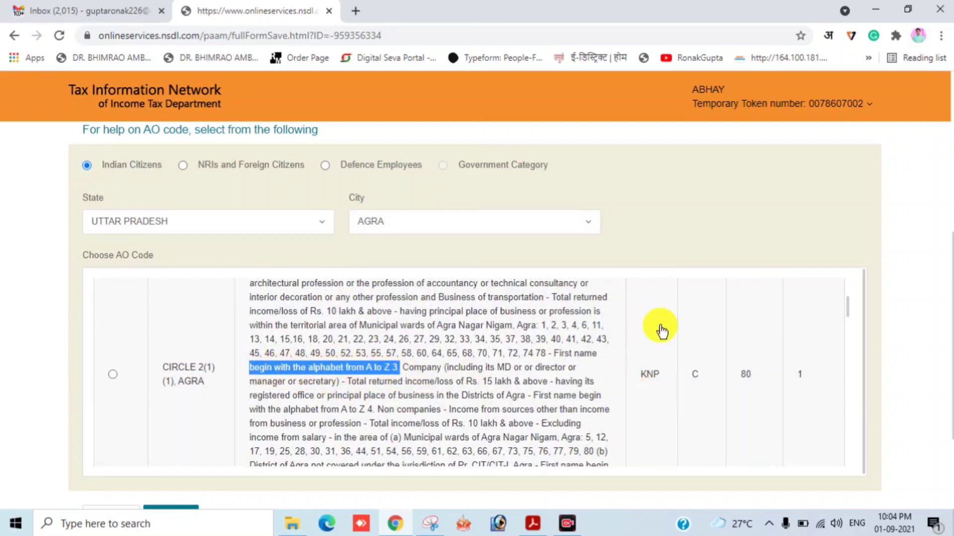
{"action": "scroll", "coordinate": [876, 318], "scroll_direction": "up", "scroll_amount": 4}
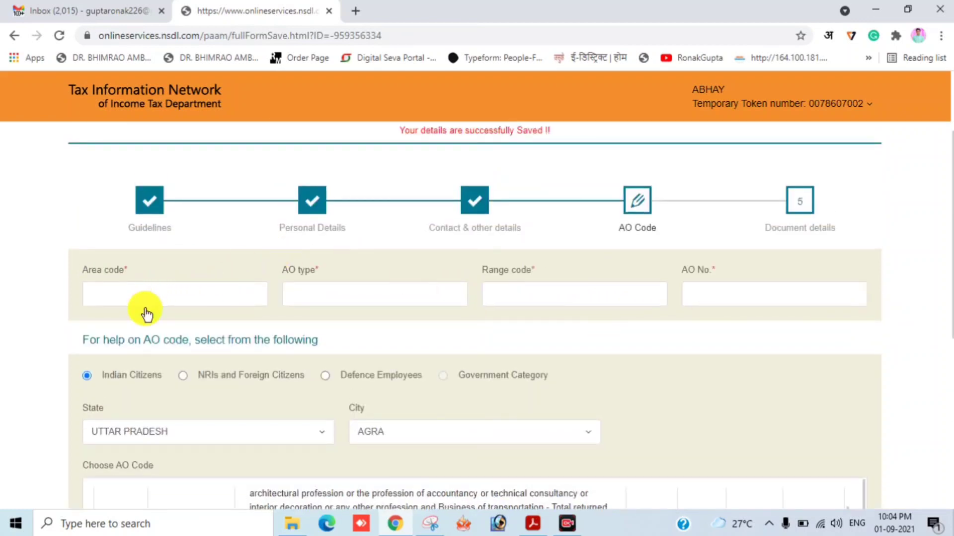
{"action": "scroll", "coordinate": [841, 356], "scroll_direction": "down", "scroll_amount": 4}
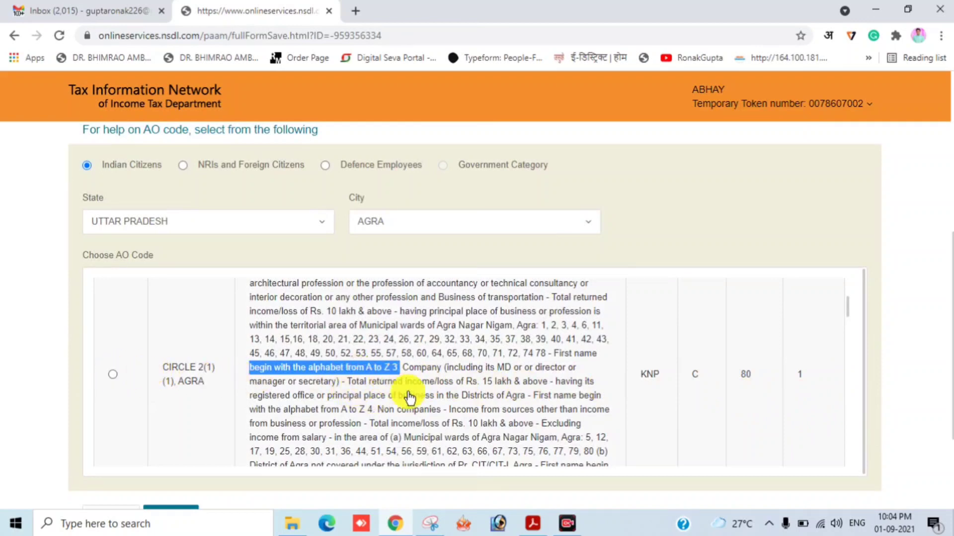
{"action": "scroll", "coordinate": [410, 392], "scroll_direction": "down", "scroll_amount": 6}
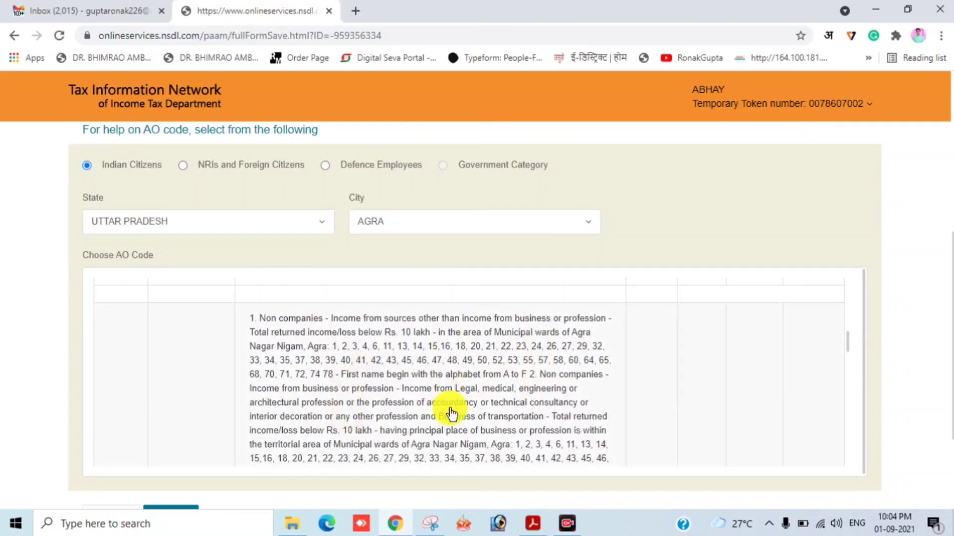
{"action": "scroll", "coordinate": [447, 402], "scroll_direction": "down", "scroll_amount": 3}
{"action": "scroll", "coordinate": [451, 400], "scroll_direction": "up", "scroll_amount": 1}
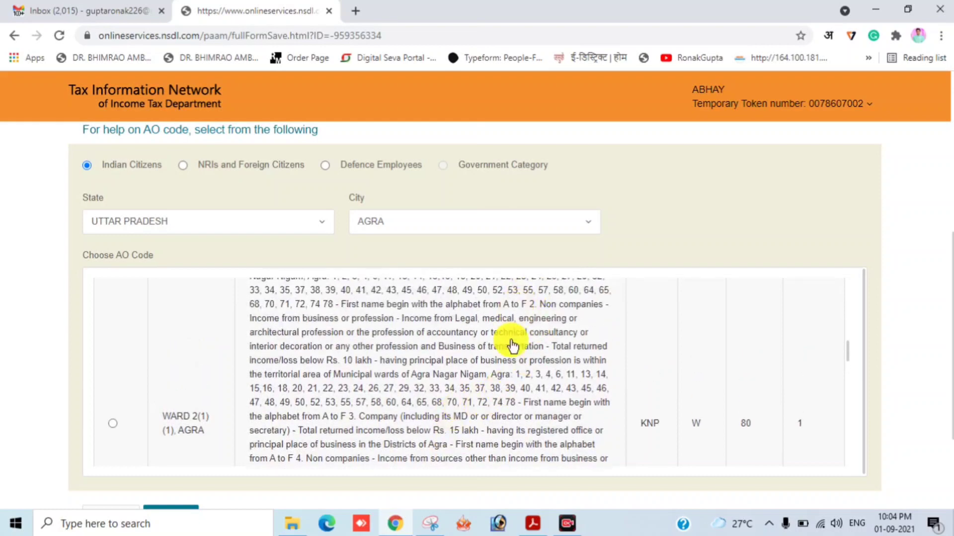
{"action": "scroll", "coordinate": [512, 341], "scroll_direction": "down", "scroll_amount": 5}
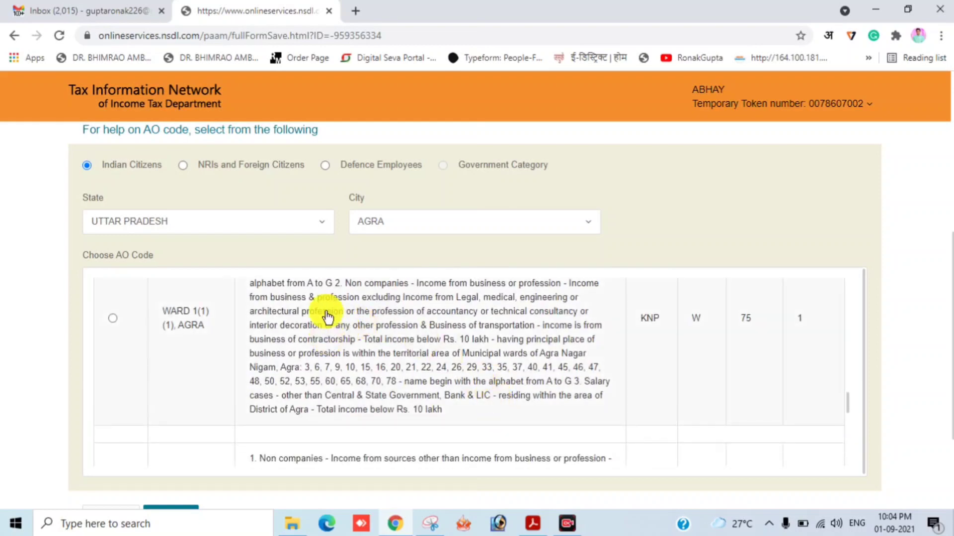
{"action": "scroll", "coordinate": [404, 385], "scroll_direction": "up", "scroll_amount": 4}
{"action": "scroll", "coordinate": [313, 384], "scroll_direction": "up", "scroll_amount": 1}
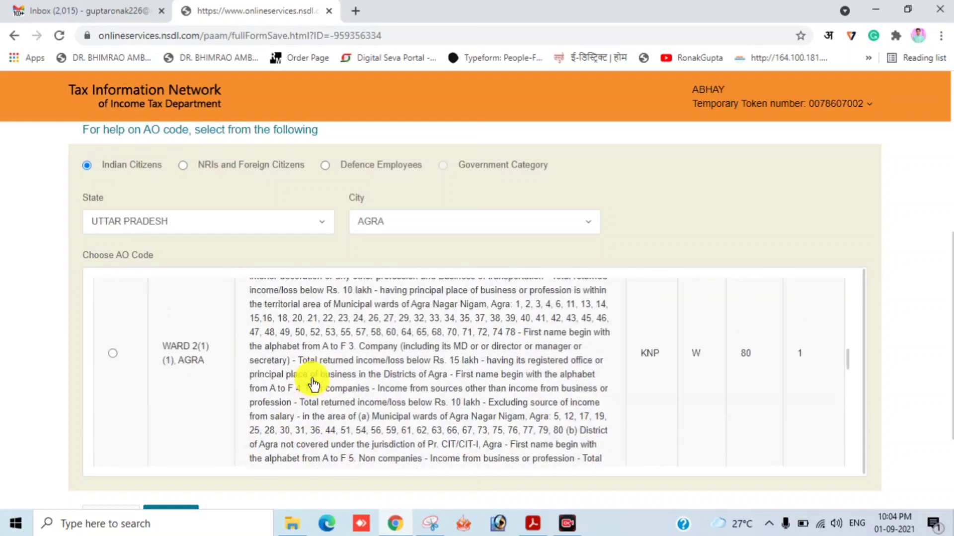
{"action": "scroll", "coordinate": [277, 366], "scroll_direction": "up", "scroll_amount": 1}
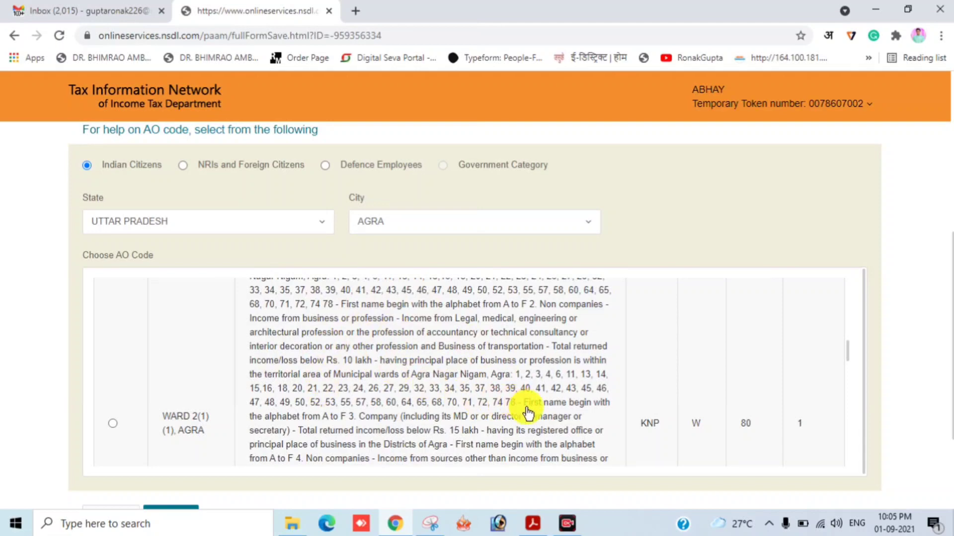
{"action": "scroll", "coordinate": [454, 396], "scroll_direction": "down", "scroll_amount": 3}
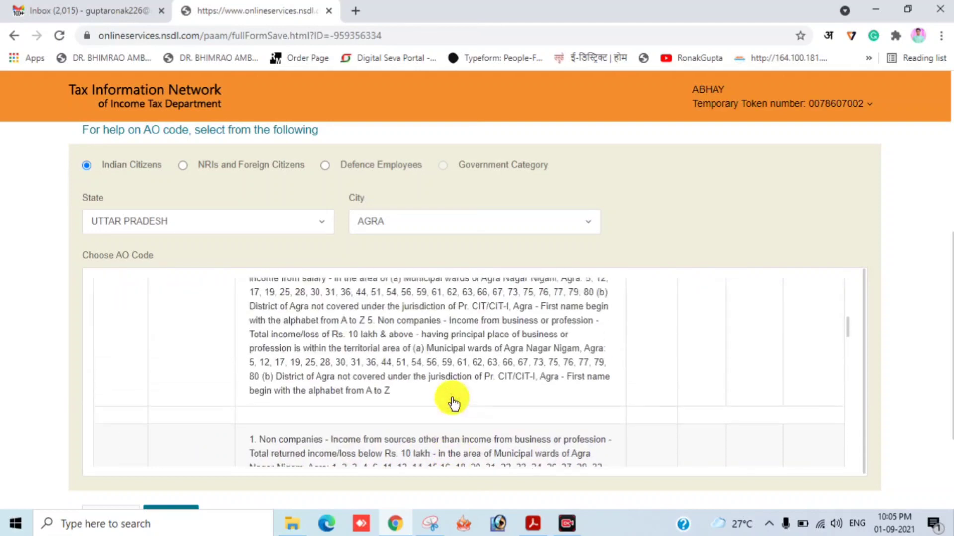
{"action": "scroll", "coordinate": [447, 390], "scroll_direction": "down", "scroll_amount": 3}
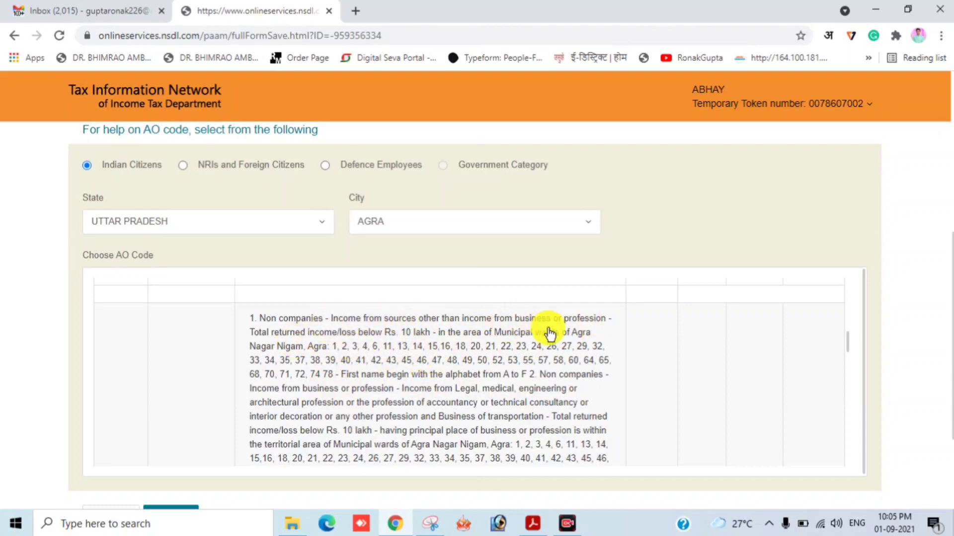
{"action": "scroll", "coordinate": [440, 387], "scroll_direction": "up", "scroll_amount": 5}
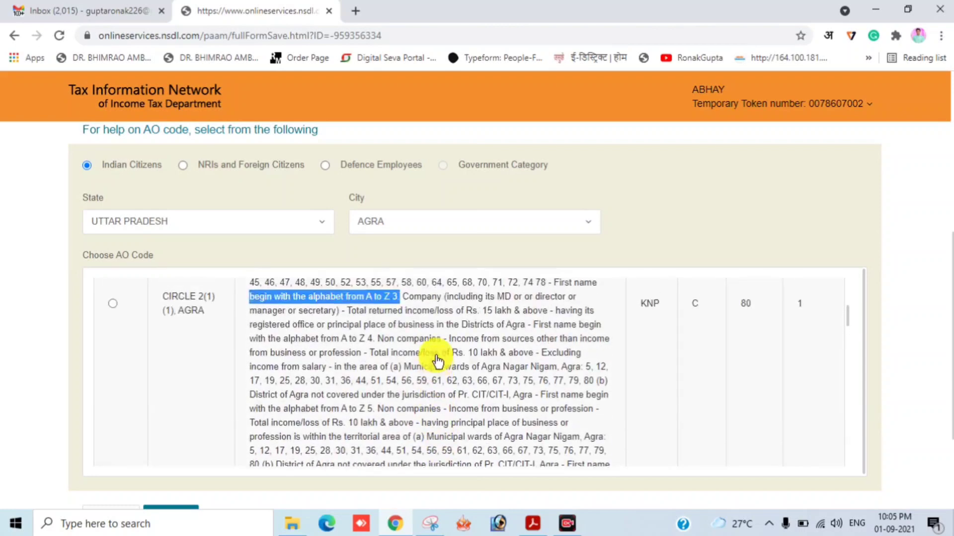
{"action": "left_click", "coordinate": [429, 332]}
{"action": "scroll", "coordinate": [398, 348], "scroll_direction": "up", "scroll_amount": 1}
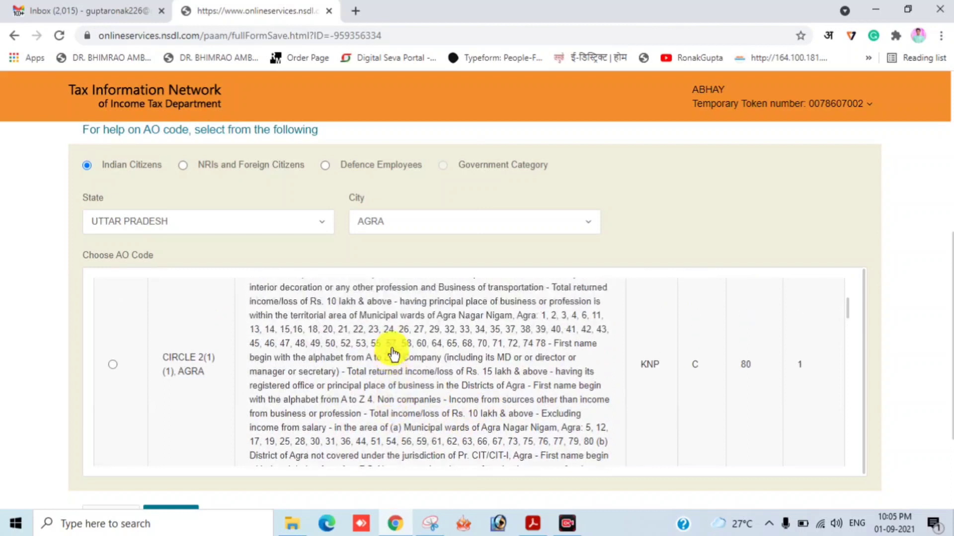
{"action": "scroll", "coordinate": [392, 354], "scroll_direction": "up", "scroll_amount": 2}
{"action": "scroll", "coordinate": [380, 372], "scroll_direction": "up", "scroll_amount": 3}
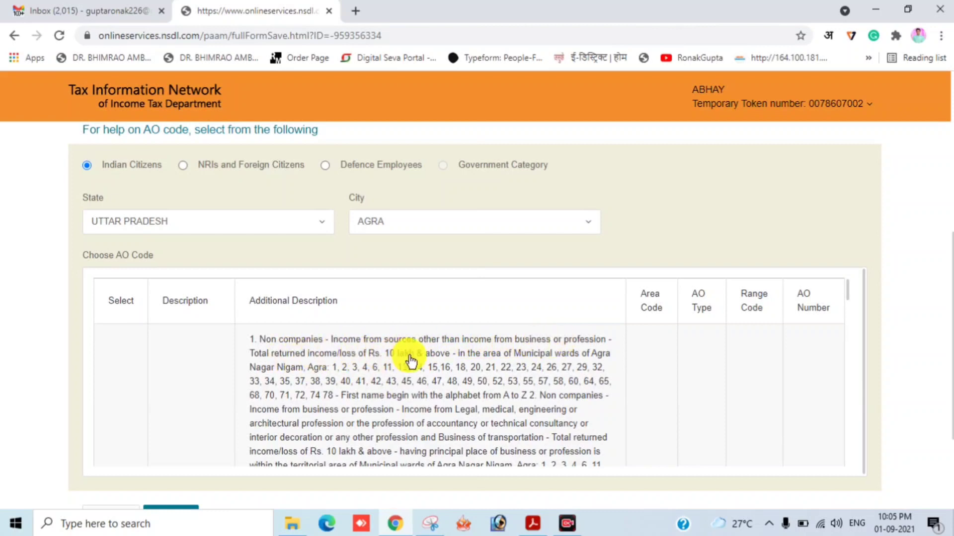
{"action": "scroll", "coordinate": [444, 397], "scroll_direction": "down", "scroll_amount": 1}
{"action": "scroll", "coordinate": [443, 398], "scroll_direction": "down", "scroll_amount": 1}
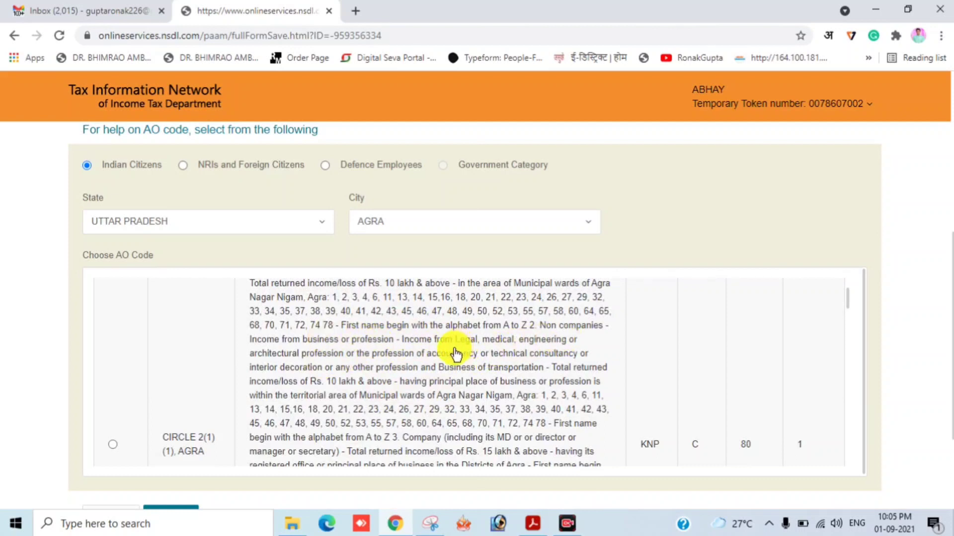
{"action": "scroll", "coordinate": [347, 387], "scroll_direction": "down", "scroll_amount": 2}
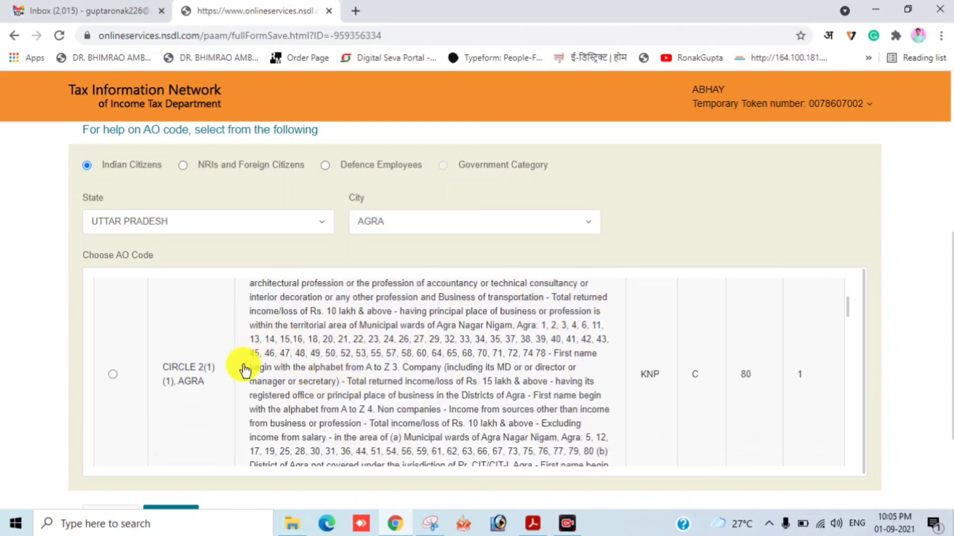
Select CIRCLE 2(1)(1), AGRA (KNP / C / 80 / 1) as the AO code and proceed.
{"action": "left_click", "coordinate": [110, 375]}
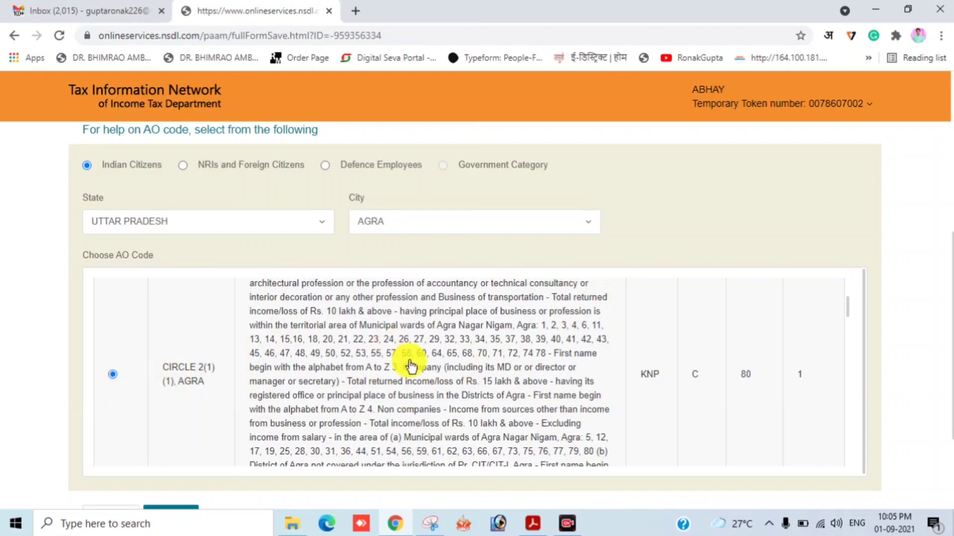
{"action": "scroll", "coordinate": [576, 392], "scroll_direction": "down", "scroll_amount": 1}
{"action": "scroll", "coordinate": [577, 392], "scroll_direction": "down", "scroll_amount": 3}
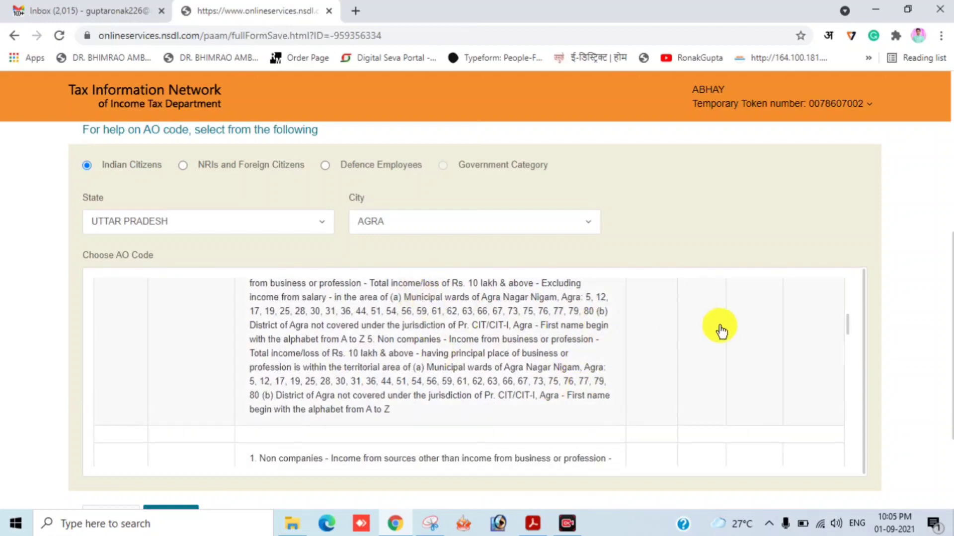
{"action": "scroll", "coordinate": [642, 237], "scroll_direction": "up", "scroll_amount": 3}
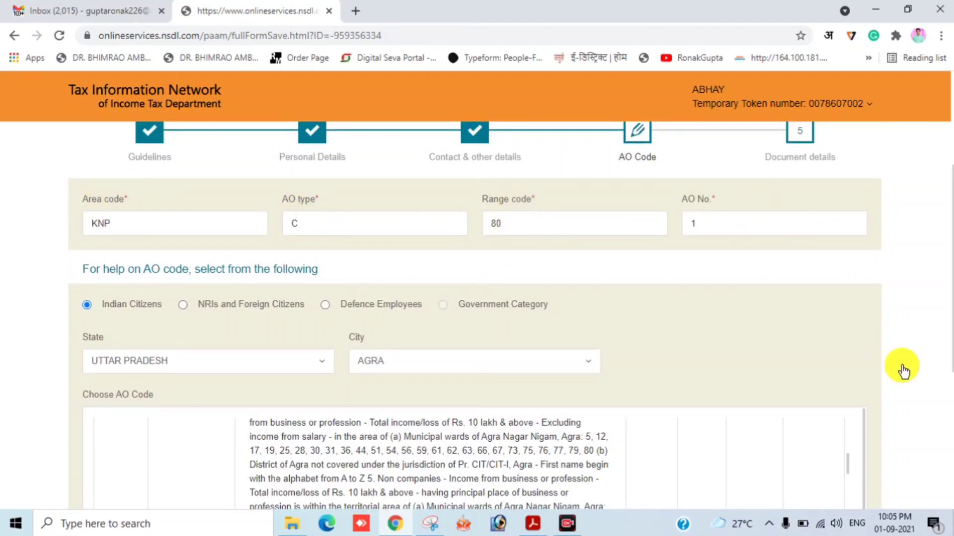
{"action": "scroll", "coordinate": [904, 360], "scroll_direction": "down", "scroll_amount": 5}
{"action": "left_click", "coordinate": [179, 383]}
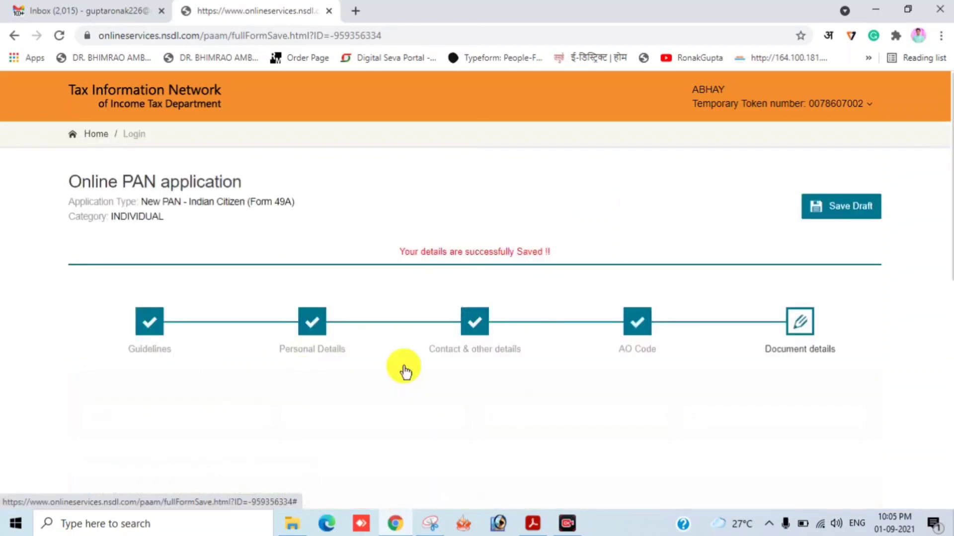
Choose AADHAAR Card as proof of identity, address and date of birth.
{"action": "scroll", "coordinate": [655, 346], "scroll_direction": "down", "scroll_amount": 1}
{"action": "scroll", "coordinate": [196, 366], "scroll_direction": "down", "scroll_amount": 2}
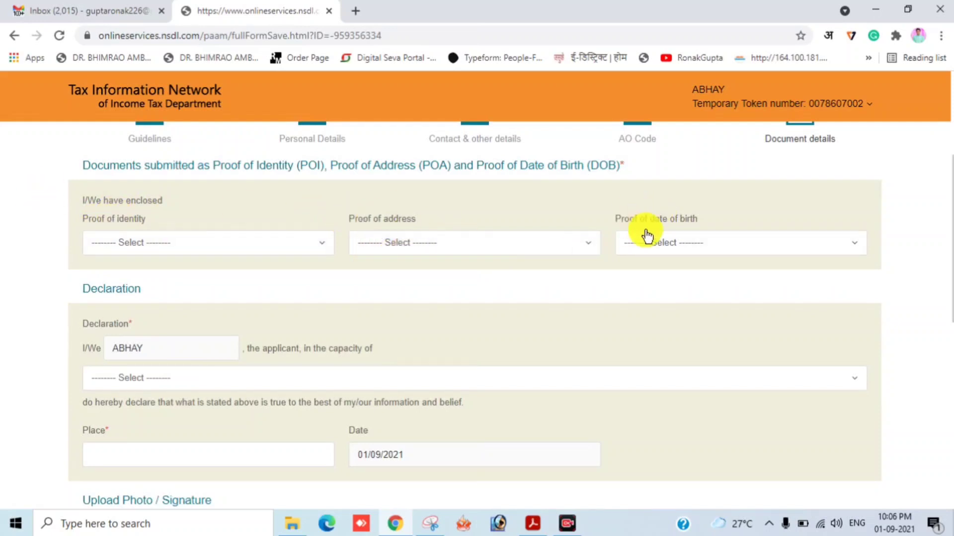
{"action": "left_click", "coordinate": [205, 246]}
{"action": "type", "text": "ADH"}
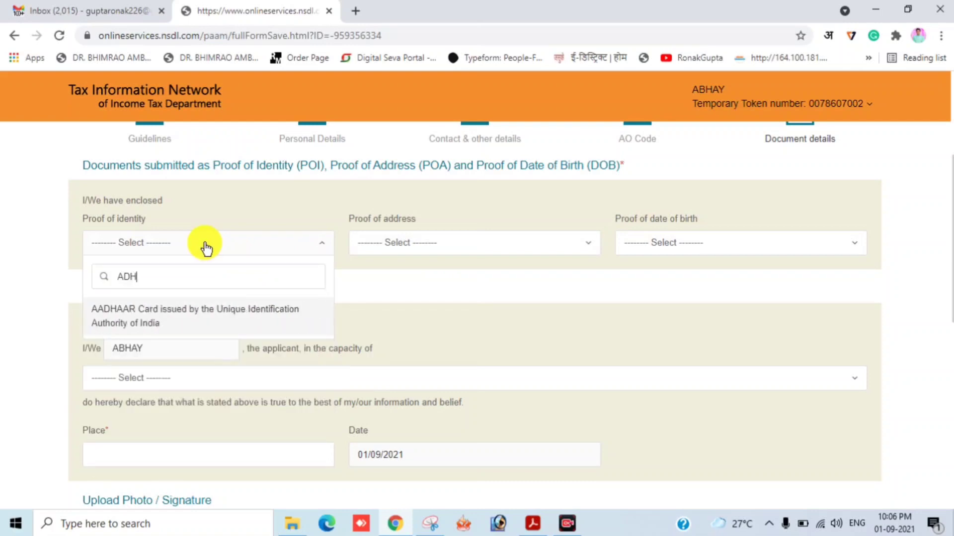
{"action": "left_click", "coordinate": [166, 314]}
{"action": "left_click", "coordinate": [416, 259]}
{"action": "type", "text": "ADH"}
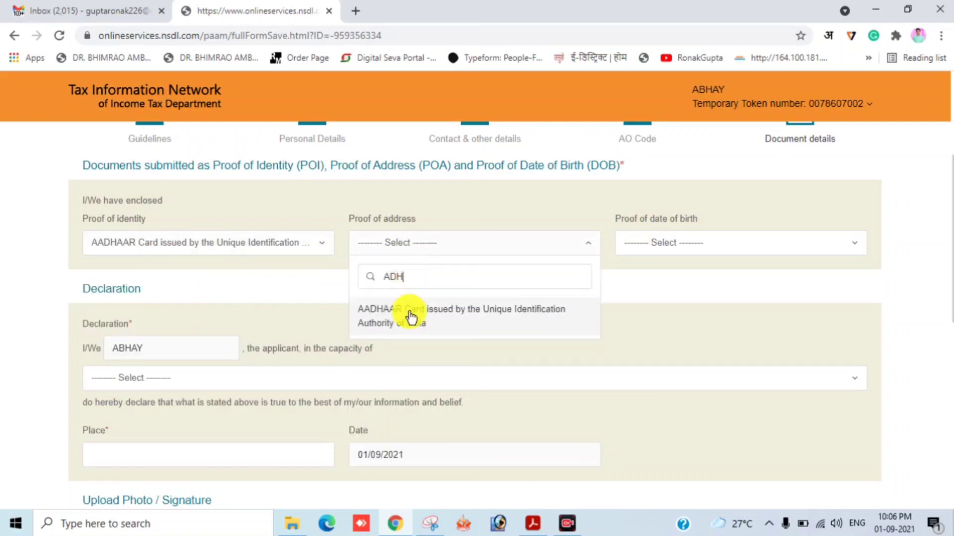
{"action": "left_click", "coordinate": [411, 316]}
{"action": "left_click", "coordinate": [664, 246]}
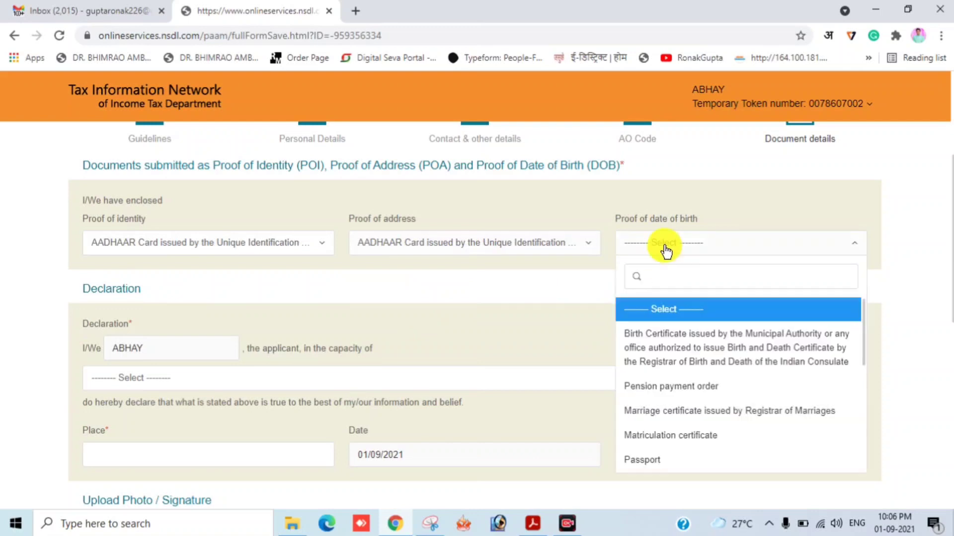
{"action": "type", "text": "ADH"}
{"action": "left_click", "coordinate": [664, 313]}
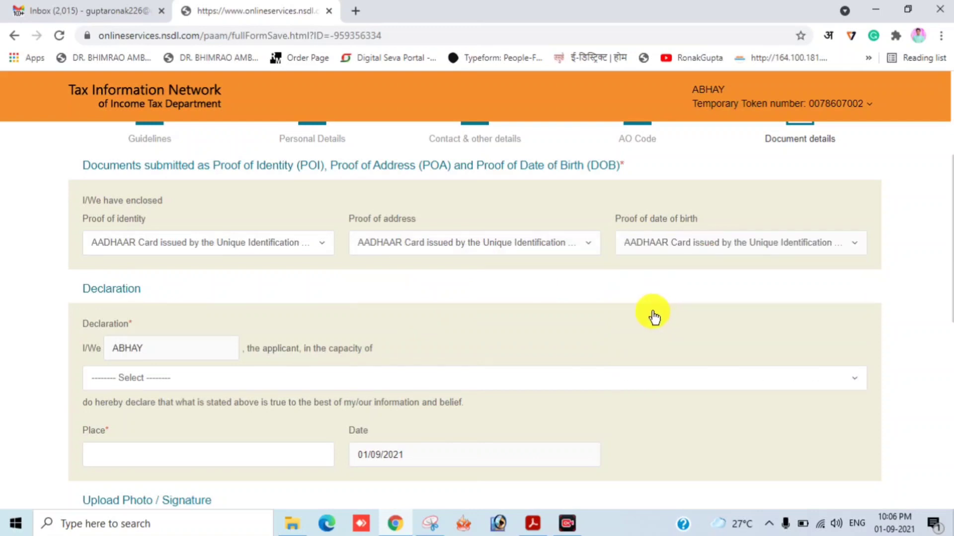
Declare in the capacity of Himself/Herself with place AGRA.
{"action": "scroll", "coordinate": [363, 358], "scroll_direction": "down", "scroll_amount": 3}
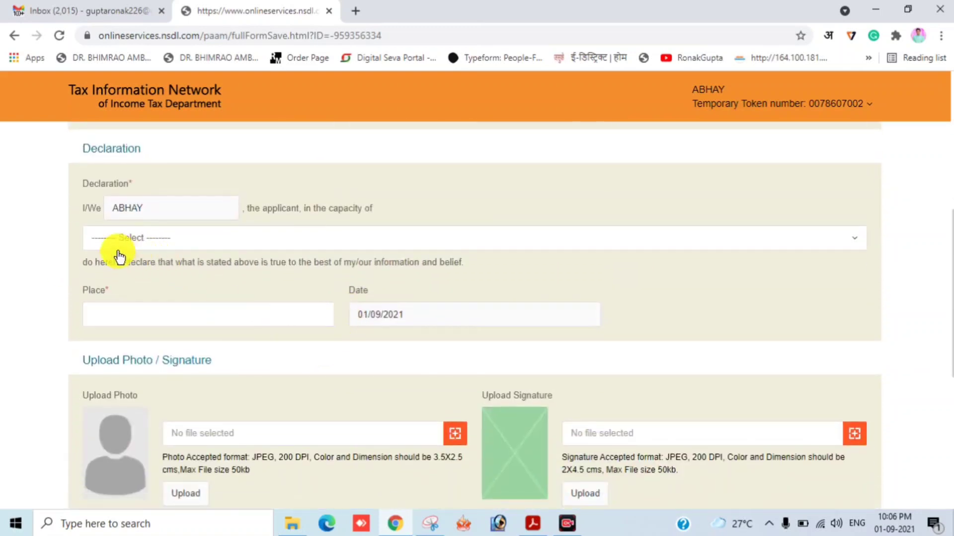
{"action": "left_click", "coordinate": [166, 245]}
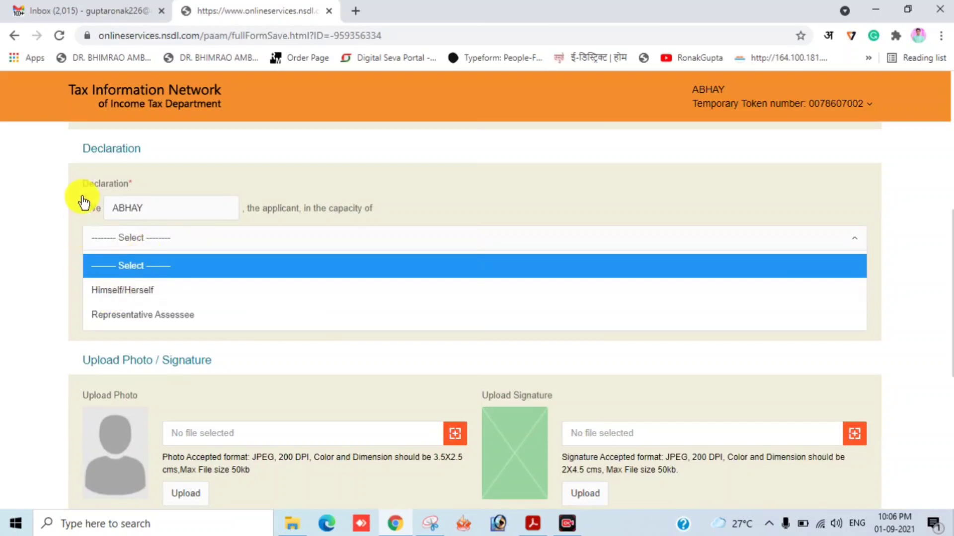
{"action": "left_click", "coordinate": [184, 298]}
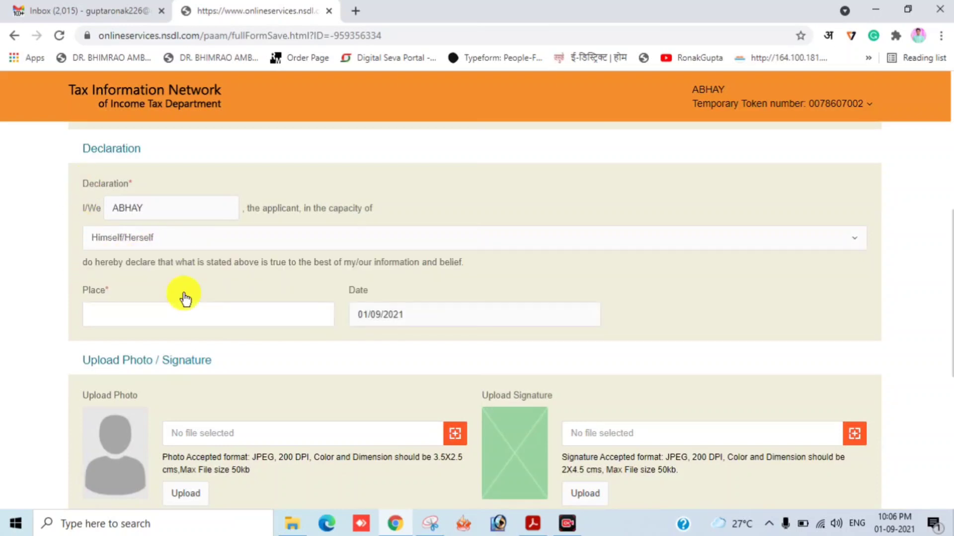
{"action": "scroll", "coordinate": [171, 298], "scroll_direction": "down", "scroll_amount": 1}
{"action": "left_click", "coordinate": [127, 244]}
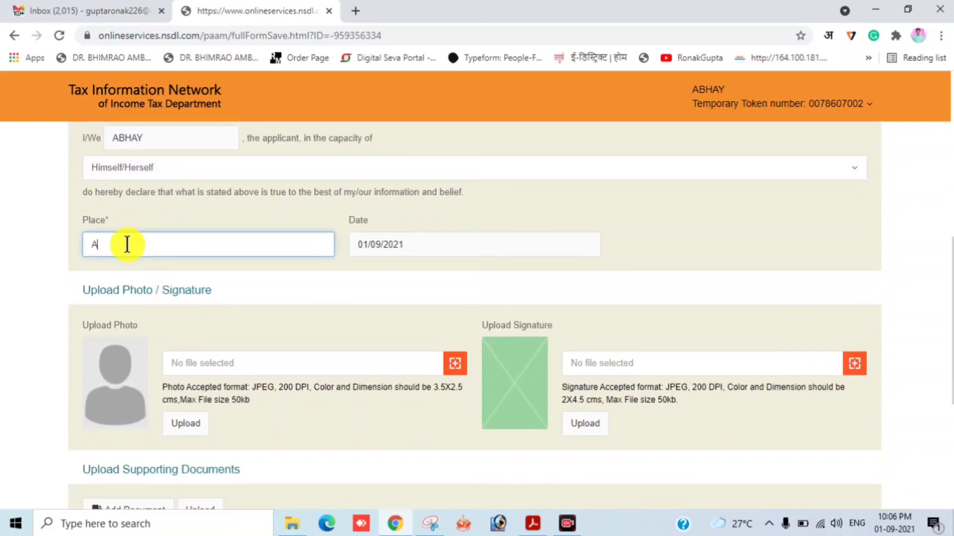
{"action": "scroll", "coordinate": [309, 276], "scroll_direction": "down", "scroll_amount": 1}
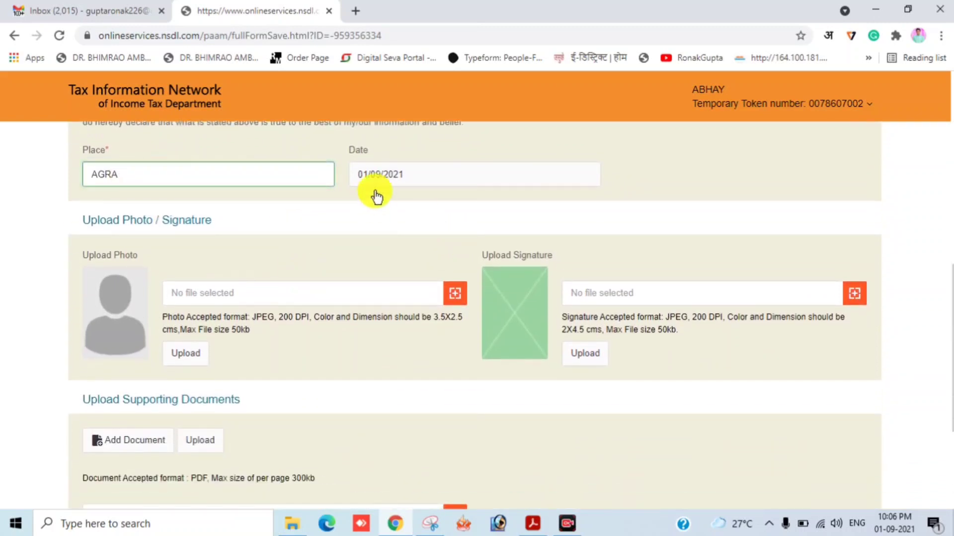
{"action": "scroll", "coordinate": [668, 233], "scroll_direction": "down", "scroll_amount": 1}
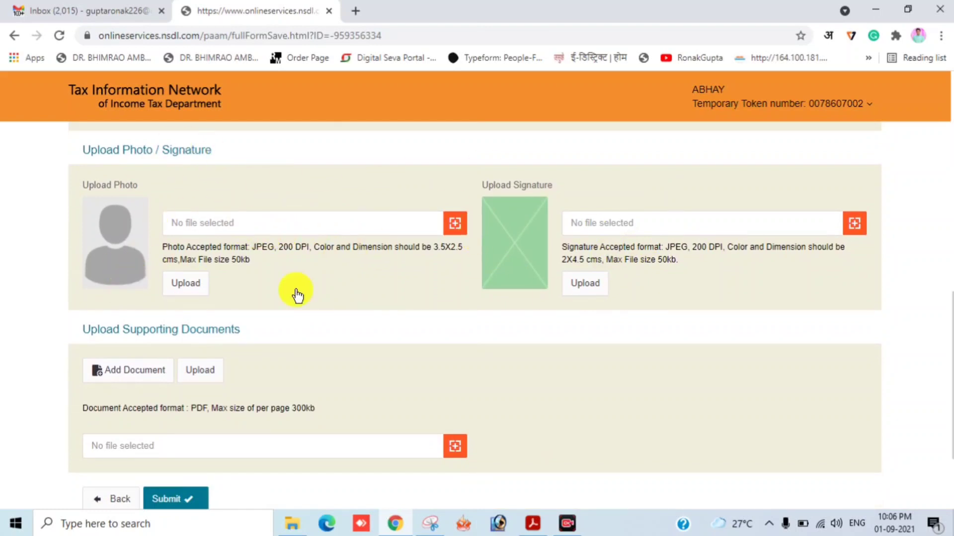
{"action": "left_click", "coordinate": [866, 6]}
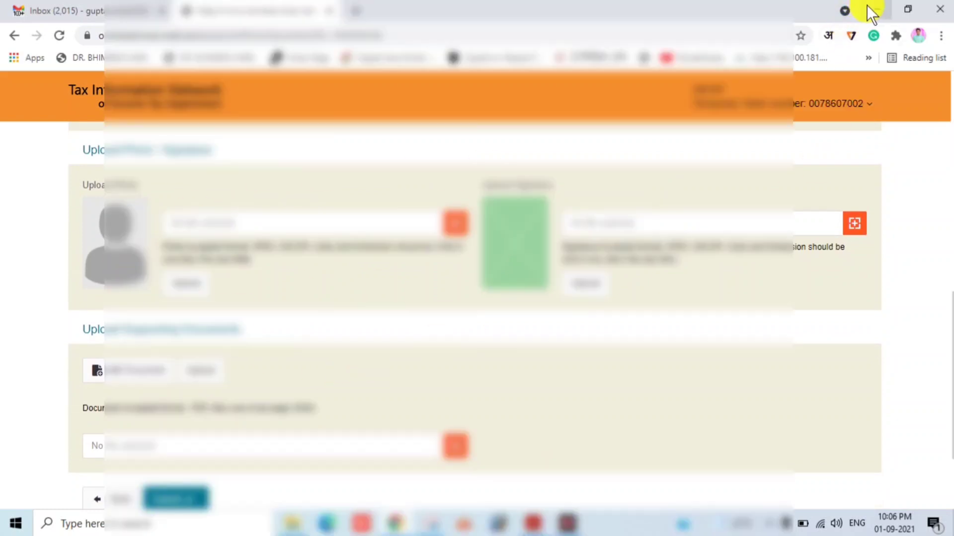
{"action": "left_click", "coordinate": [867, 6]}
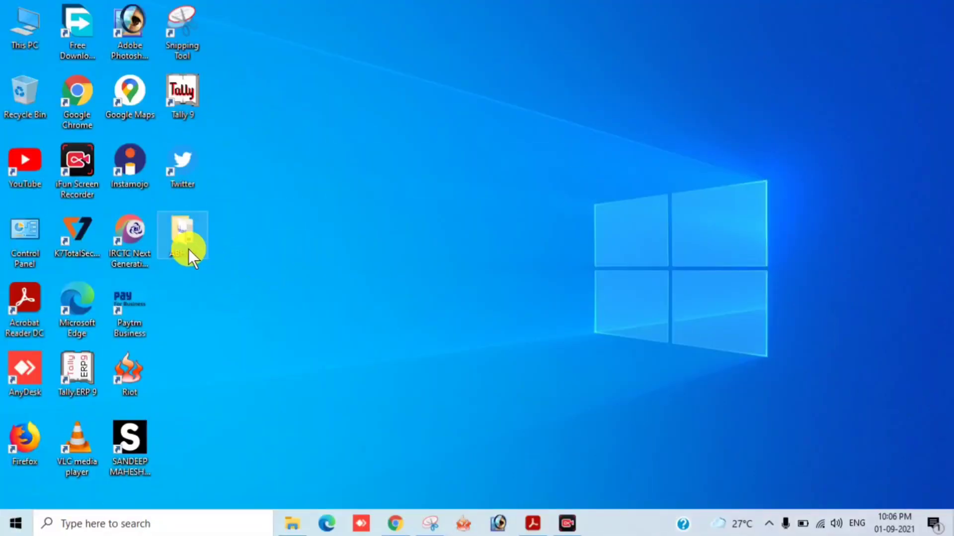
{"action": "double_click", "coordinate": [188, 247]}
{"action": "left_click", "coordinate": [701, 24]}
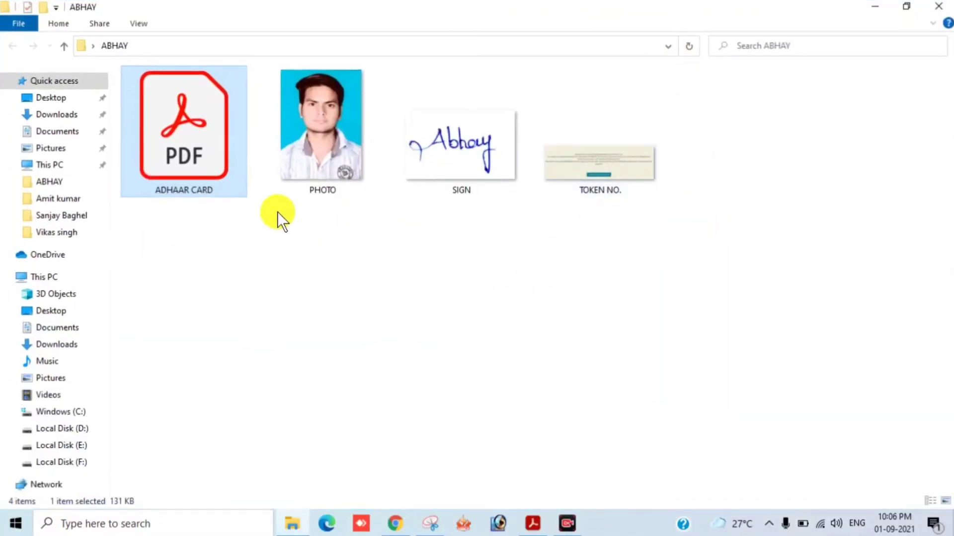
{"action": "left_click", "coordinate": [187, 236]}
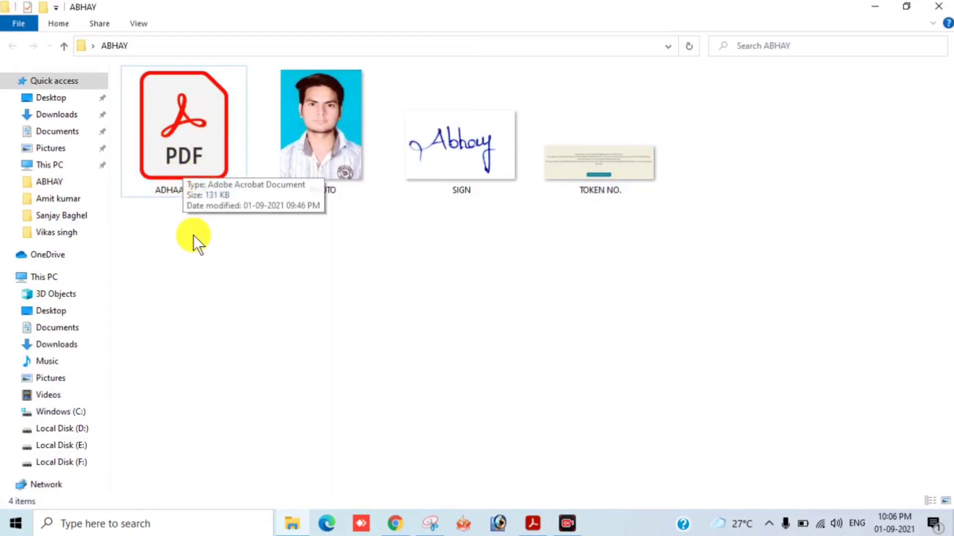
{"action": "left_click", "coordinate": [191, 171]}
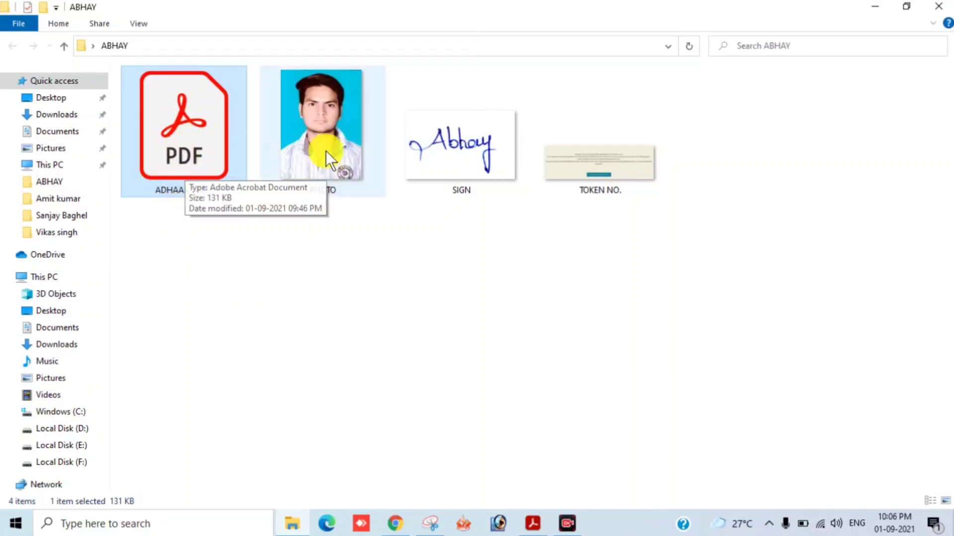
{"action": "left_click", "coordinate": [322, 171]}
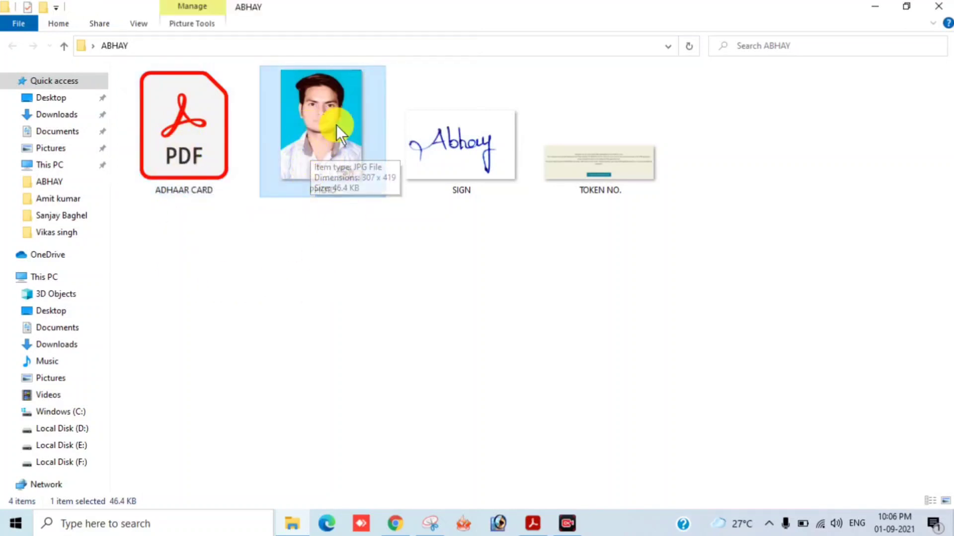
{"action": "left_click", "coordinate": [481, 147]}
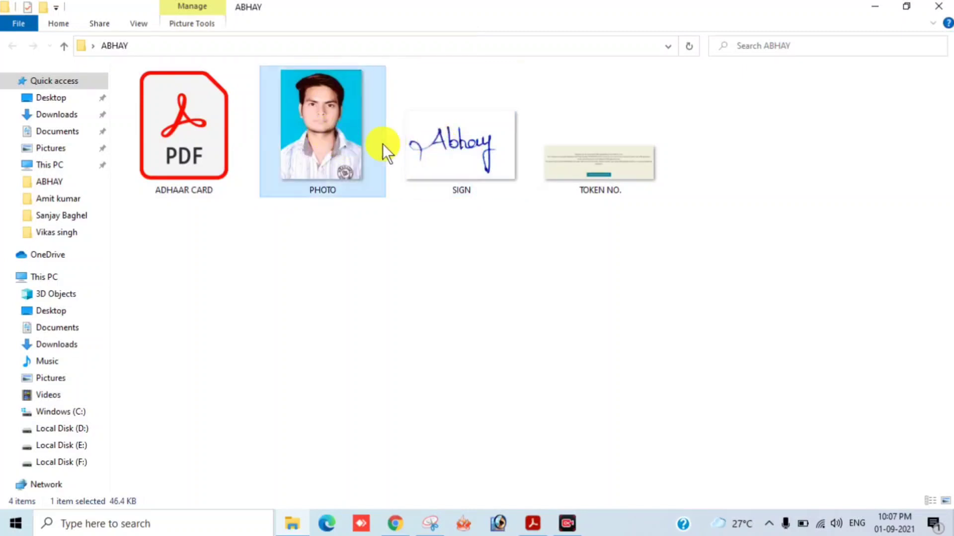
{"action": "left_click", "coordinate": [224, 139]}
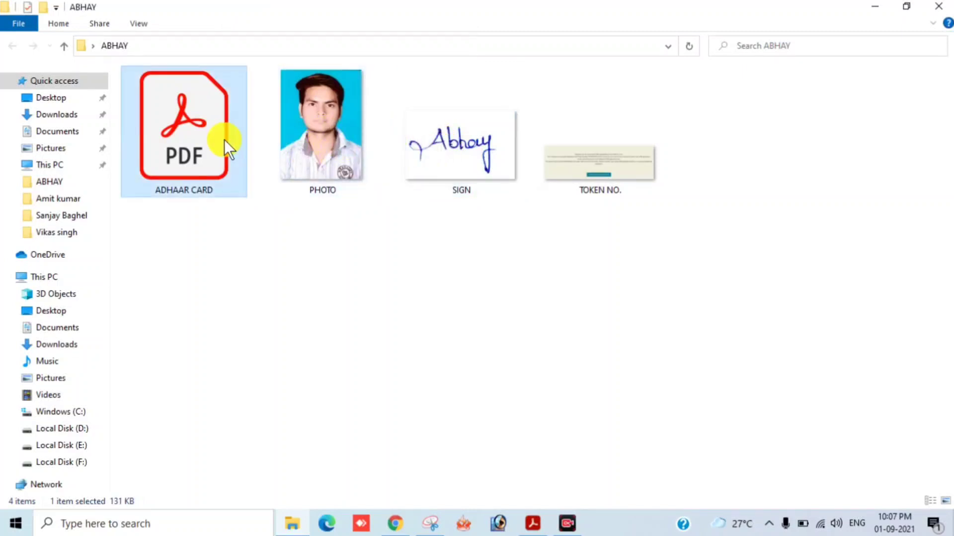
{"action": "left_click", "coordinate": [611, 164]}
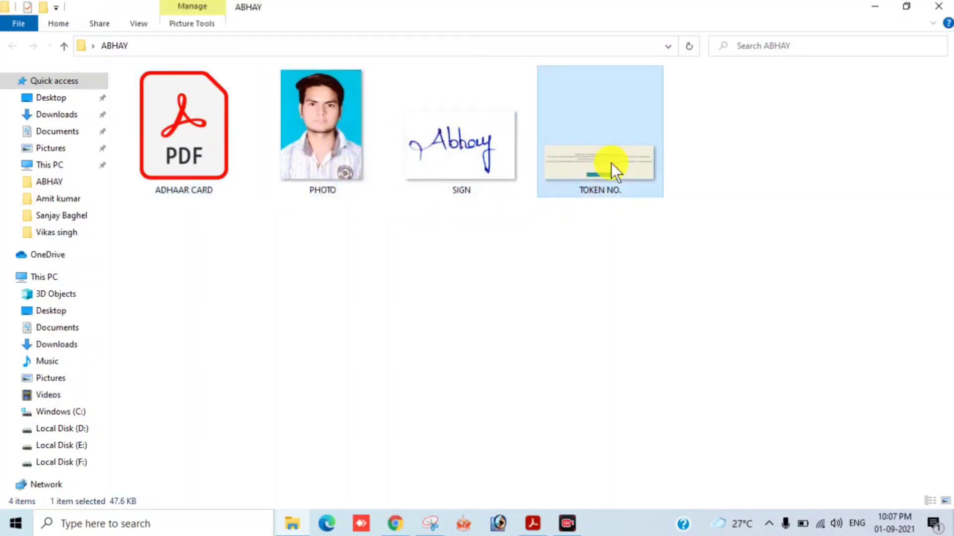
{"action": "left_click", "coordinate": [395, 524]}
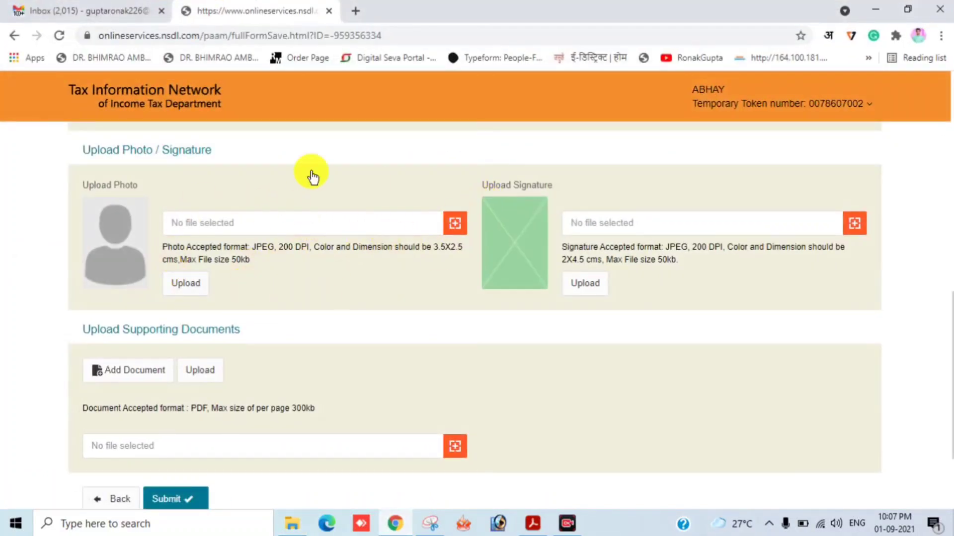
Upload the PHOTO image from the applicant's folder as the applicant's photo.
{"action": "left_click", "coordinate": [455, 224]}
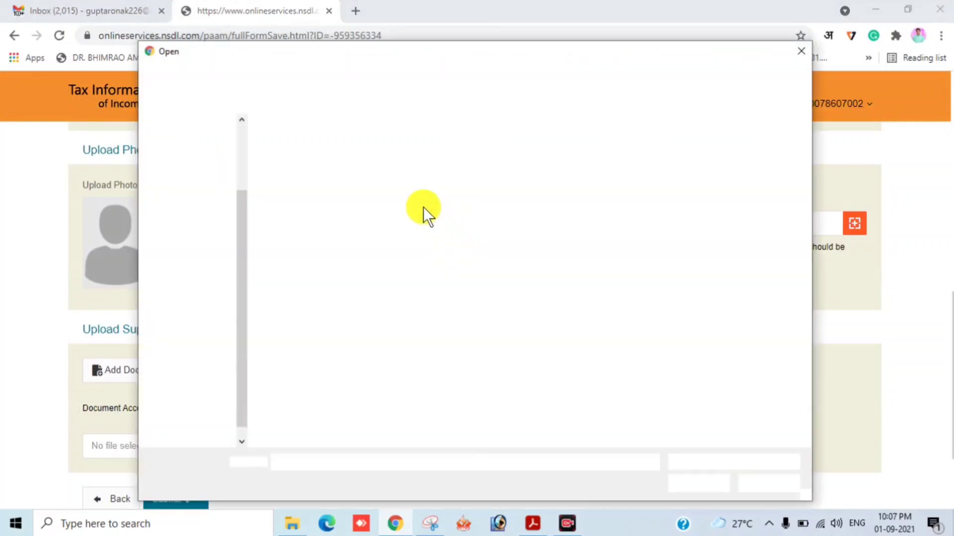
{"action": "double_click", "coordinate": [306, 188]}
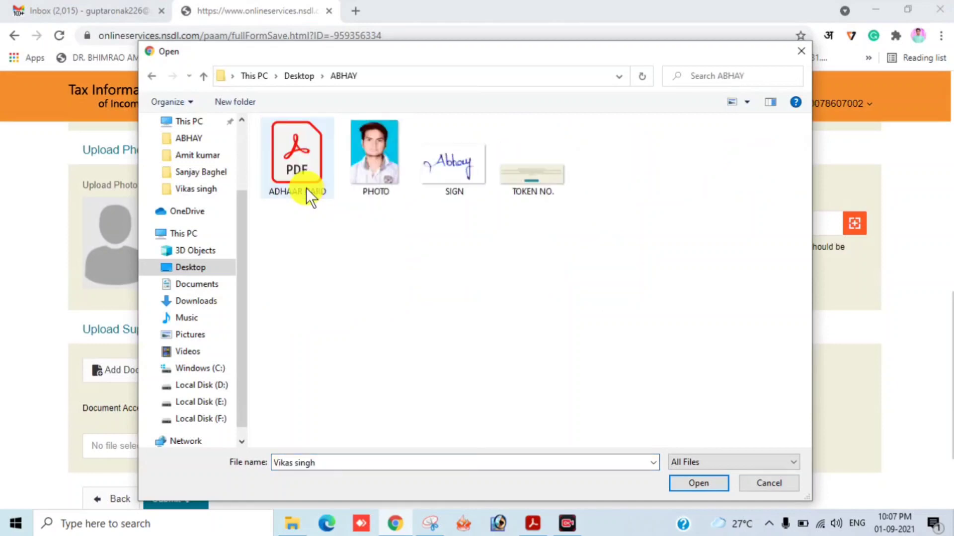
{"action": "left_click", "coordinate": [390, 177]}
{"action": "double_click", "coordinate": [367, 163]}
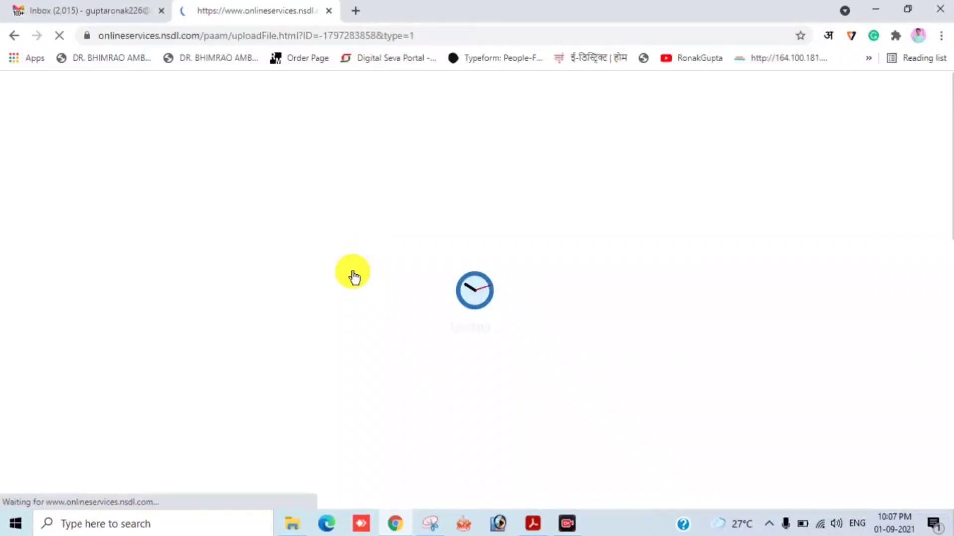
Save the application as a draft.
{"action": "scroll", "coordinate": [400, 292], "scroll_direction": "down", "scroll_amount": 5}
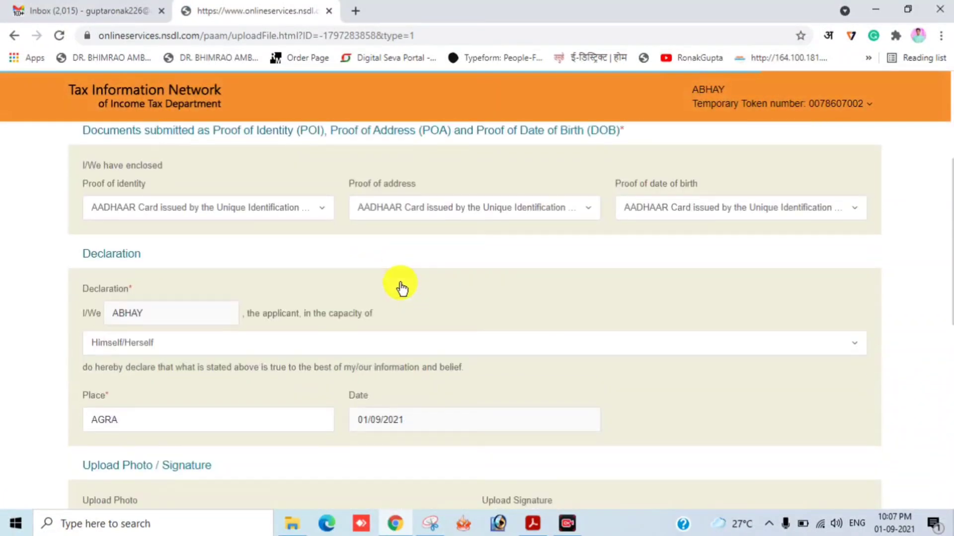
{"action": "scroll", "coordinate": [400, 286], "scroll_direction": "down", "scroll_amount": 8}
{"action": "scroll", "coordinate": [362, 278], "scroll_direction": "up", "scroll_amount": 3}
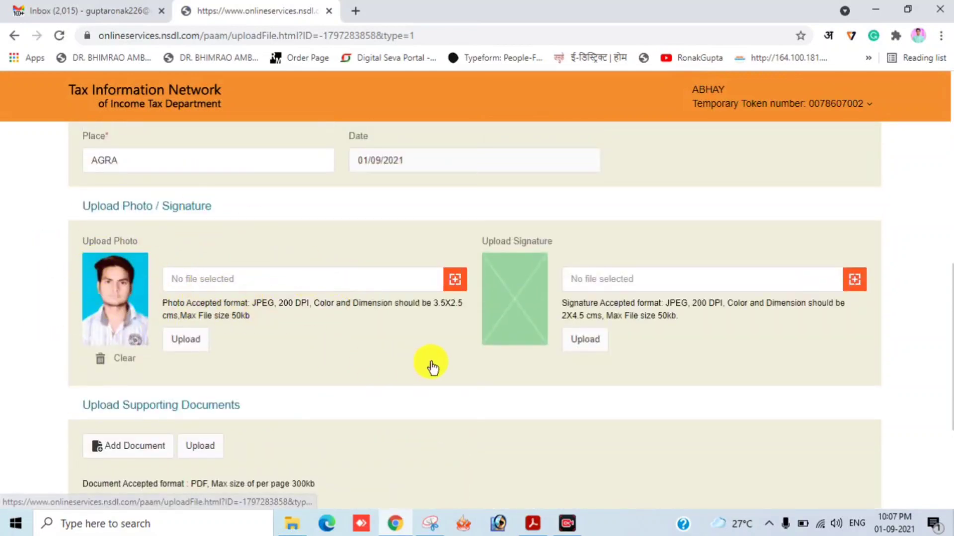
{"action": "scroll", "coordinate": [557, 355], "scroll_direction": "up", "scroll_amount": 10}
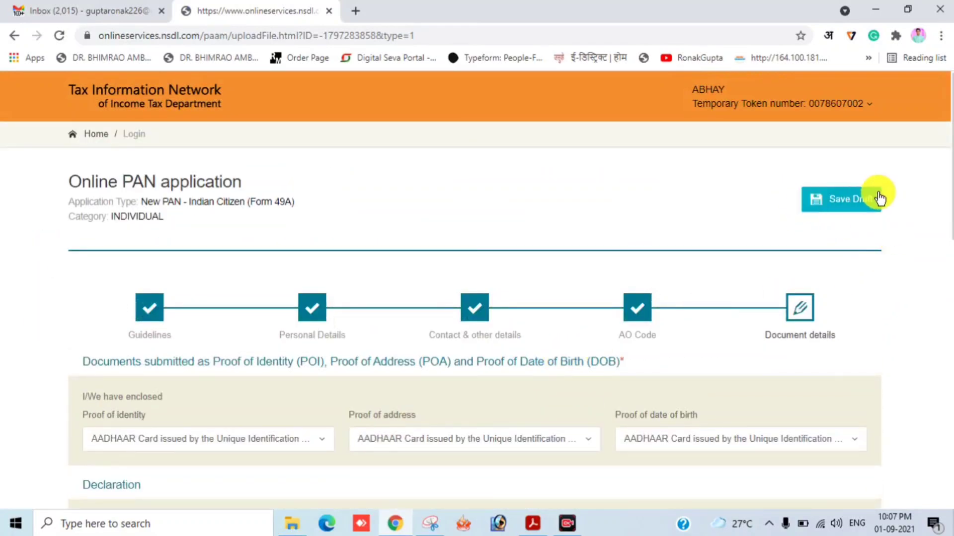
{"action": "left_click", "coordinate": [878, 198]}
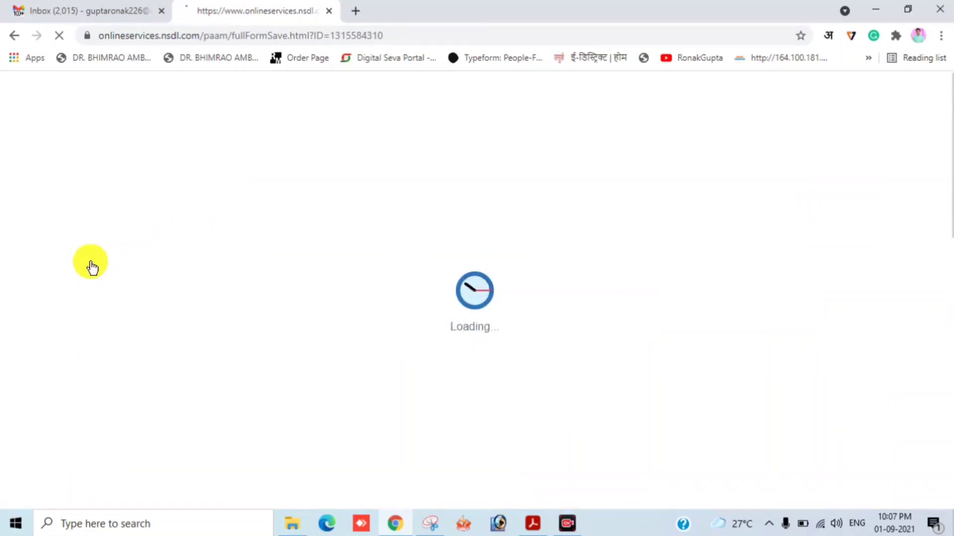
{"action": "scroll", "coordinate": [342, 304], "scroll_direction": "down", "scroll_amount": 5}
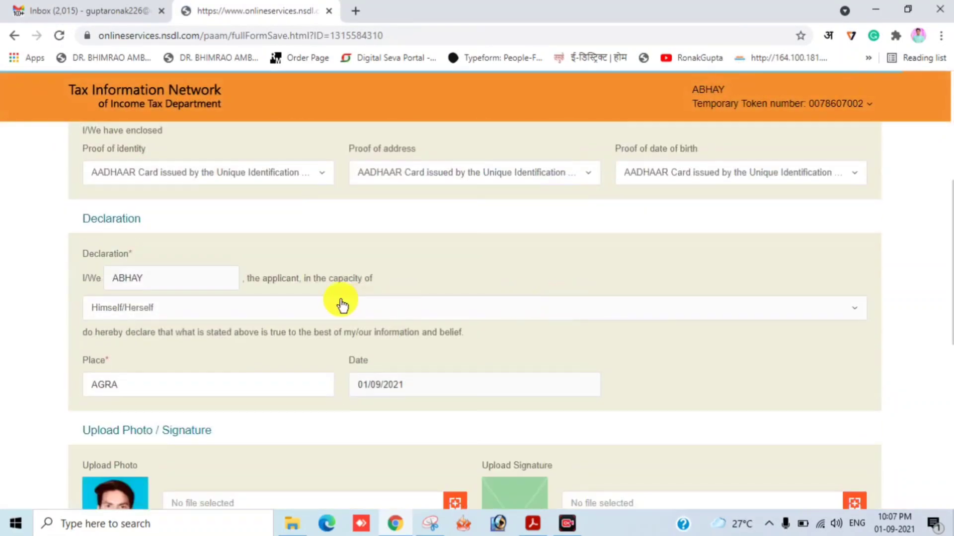
{"action": "scroll", "coordinate": [341, 304], "scroll_direction": "down", "scroll_amount": 4}
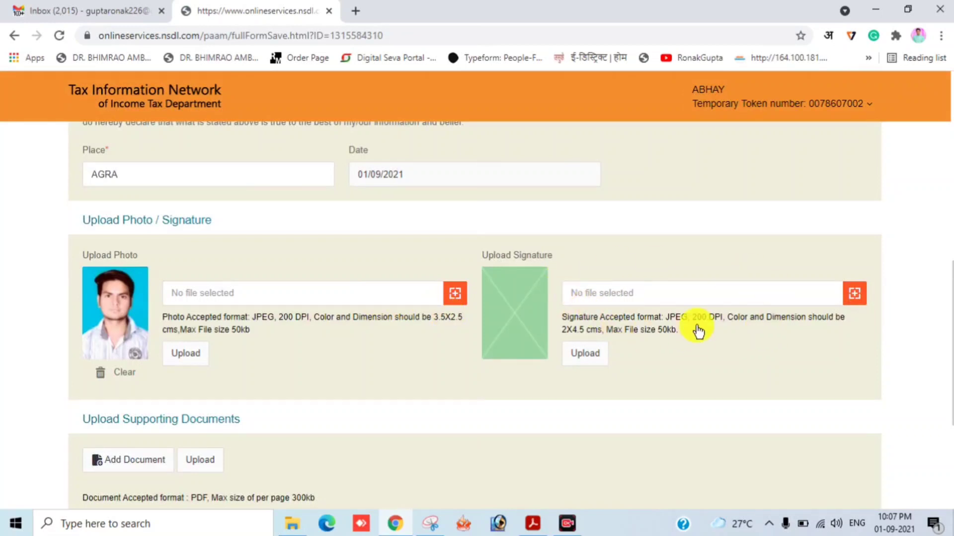
Select the SIGN image and upload it as the applicant's signature.
{"action": "scroll", "coordinate": [719, 347], "scroll_direction": "down", "scroll_amount": 1}
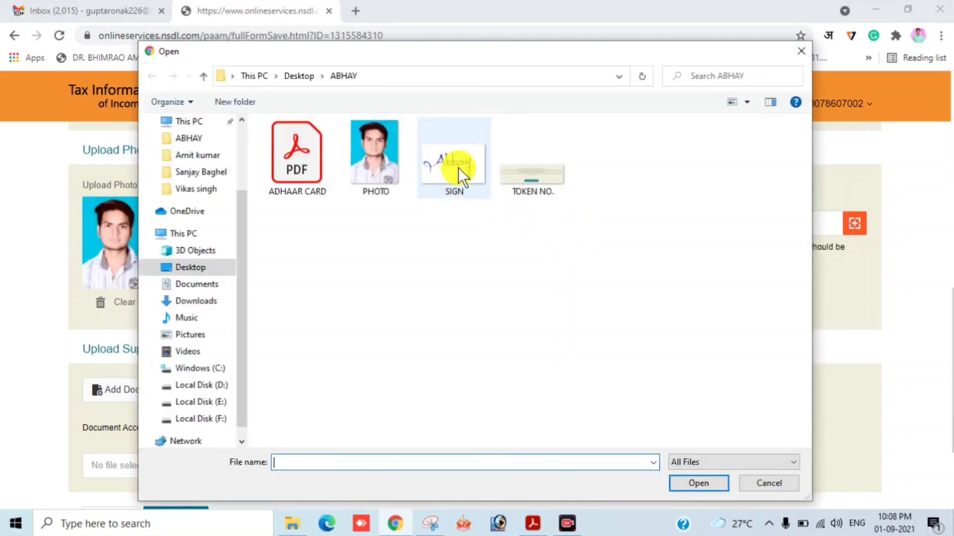
{"action": "double_click", "coordinate": [458, 168]}
{"action": "left_click", "coordinate": [576, 285]}
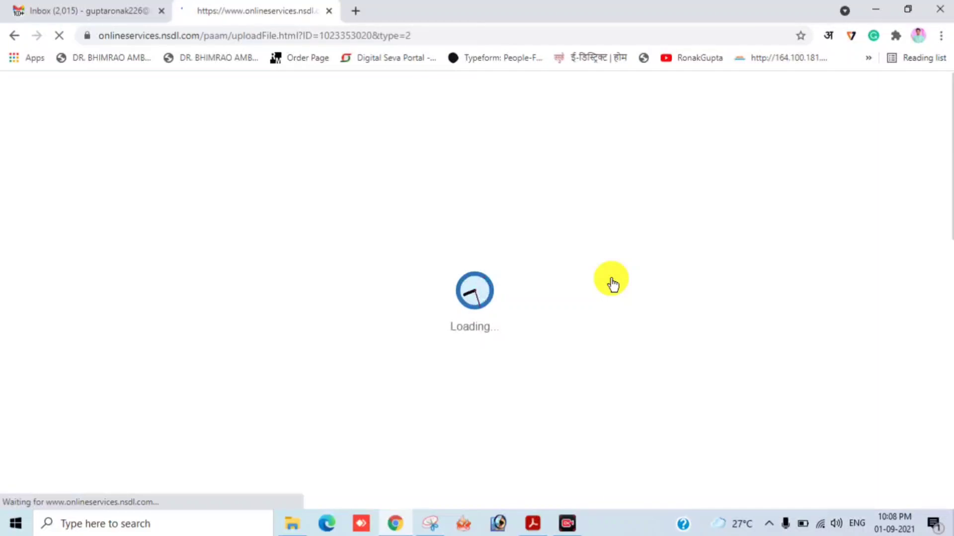
{"action": "scroll", "coordinate": [614, 291], "scroll_direction": "down", "scroll_amount": 10}
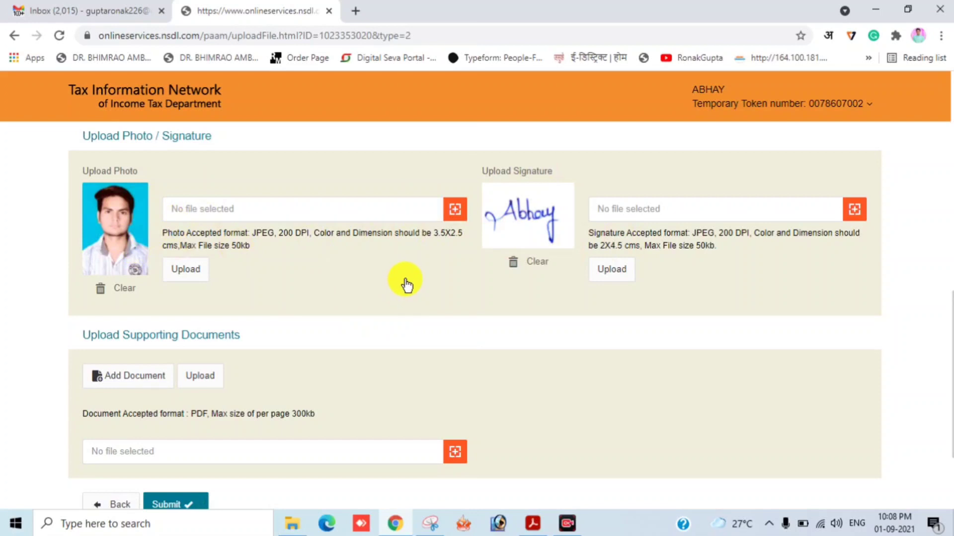
{"action": "scroll", "coordinate": [407, 284], "scroll_direction": "down", "scroll_amount": 3}
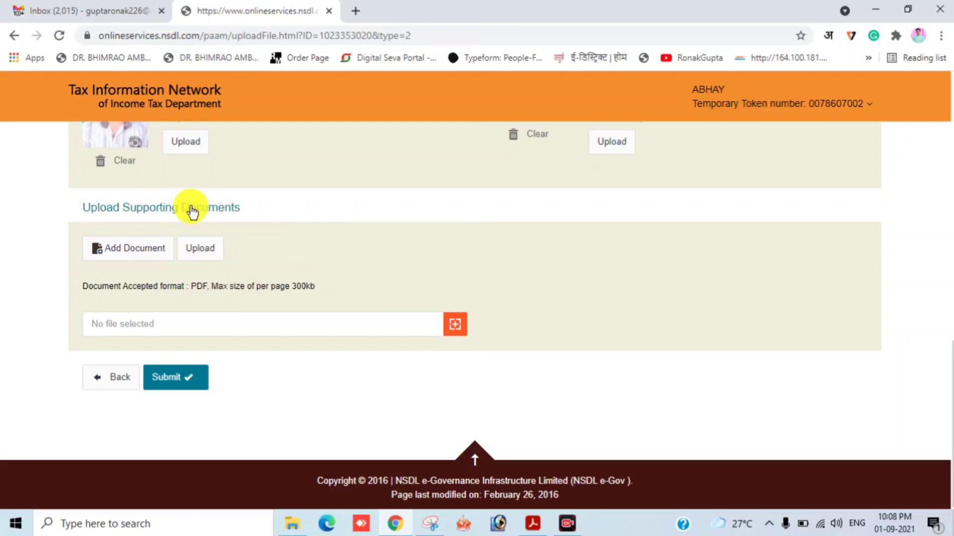
Check the PDF size-limit note for the supporting document before choosing a file.
{"action": "left_click", "coordinate": [455, 326]}
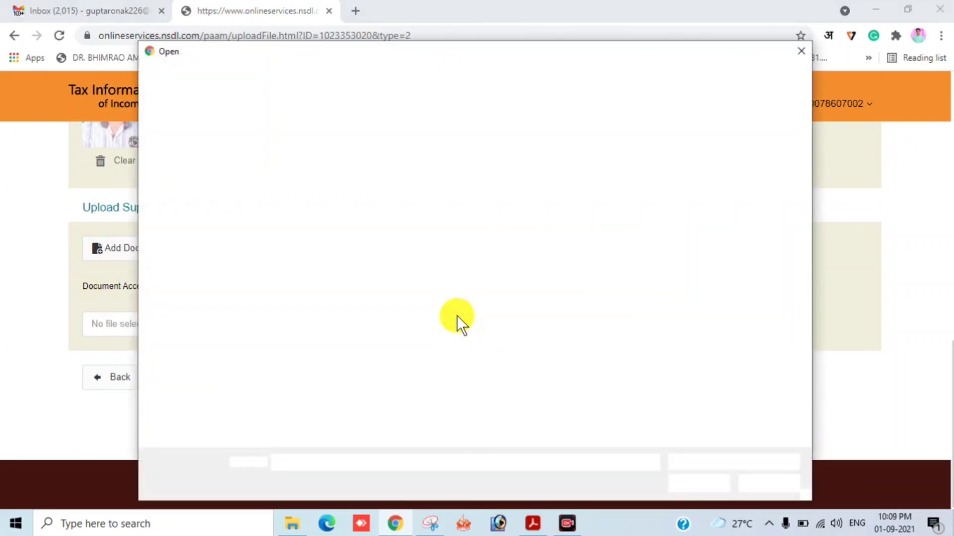
{"action": "left_click", "coordinate": [802, 49]}
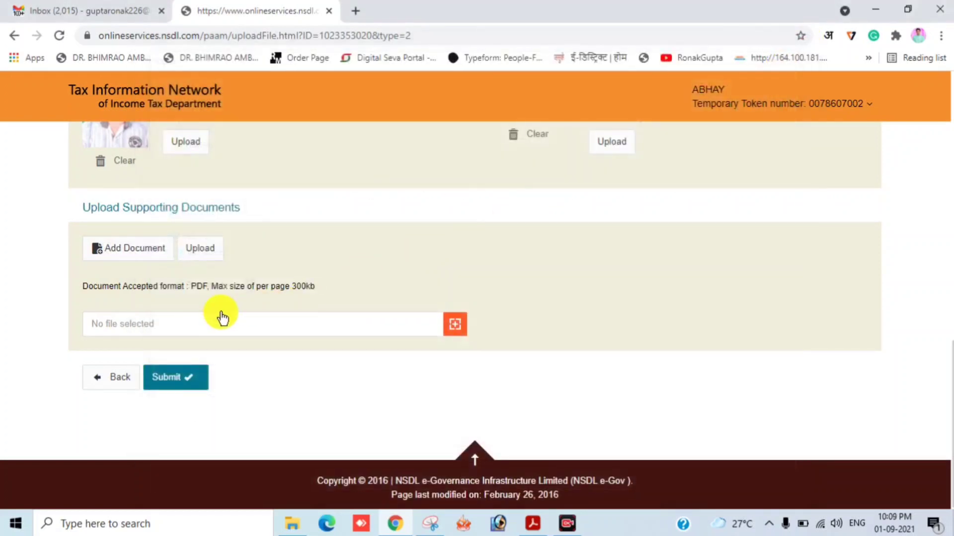
{"action": "left_click_drag", "start_coordinate": [196, 288], "coordinate": [395, 290]}
{"action": "left_click", "coordinate": [440, 297]}
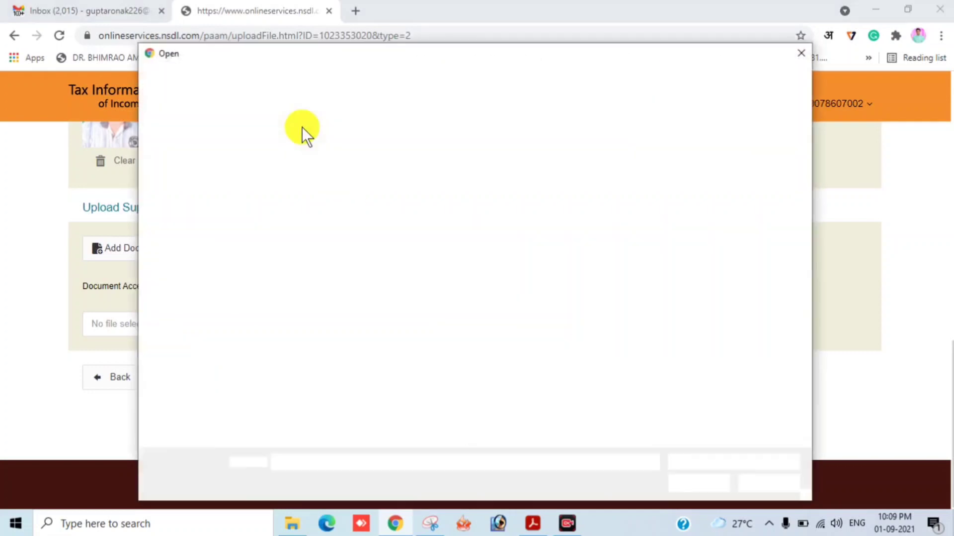
Attach and upload ADHAAR CARD.pdf as the supporting document, then submit the application.
{"action": "double_click", "coordinate": [304, 170]}
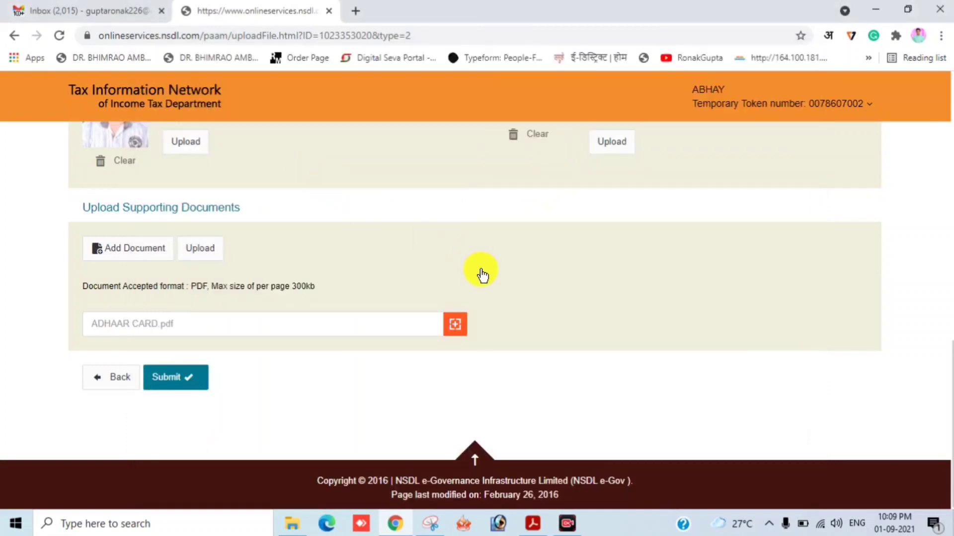
{"action": "left_click", "coordinate": [209, 255]}
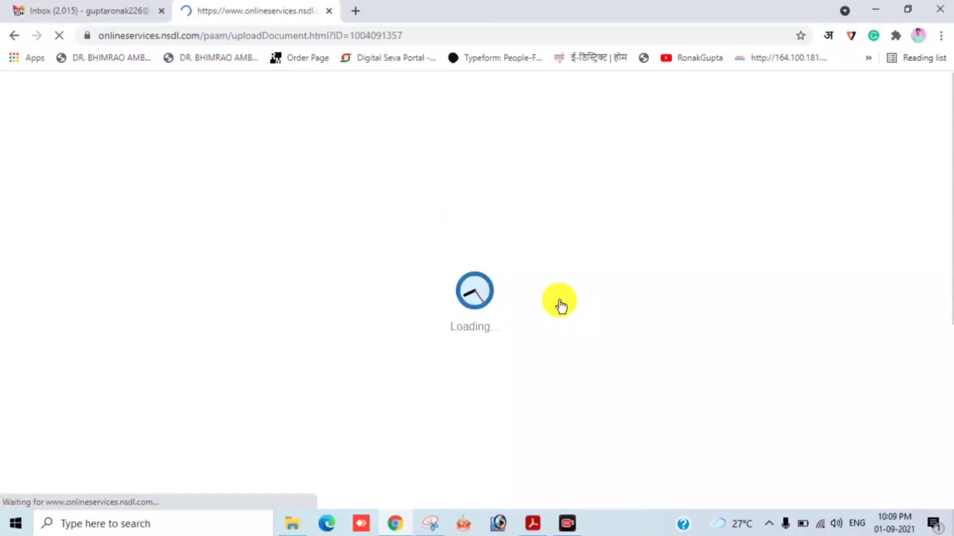
{"action": "scroll", "coordinate": [558, 298], "scroll_direction": "down", "scroll_amount": 10}
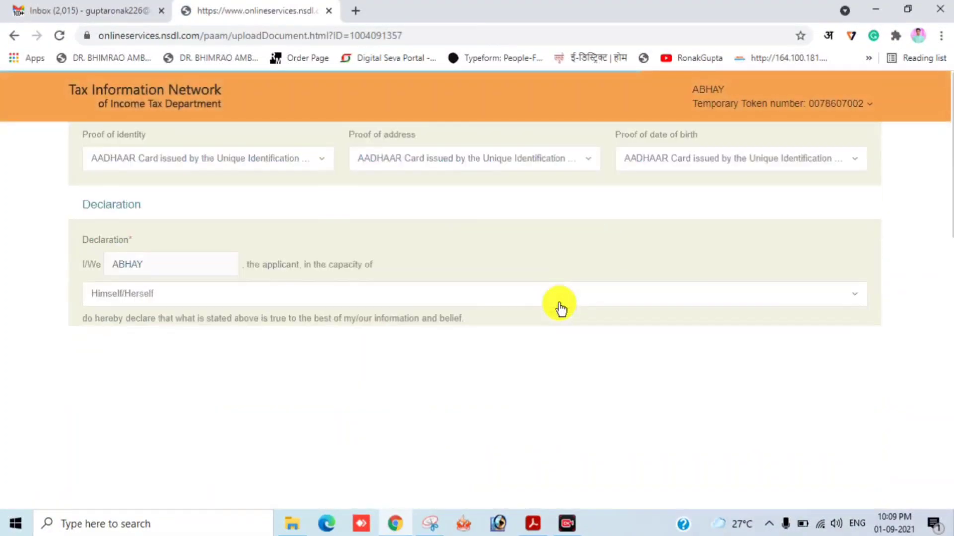
{"action": "scroll", "coordinate": [522, 370], "scroll_direction": "down", "scroll_amount": 3}
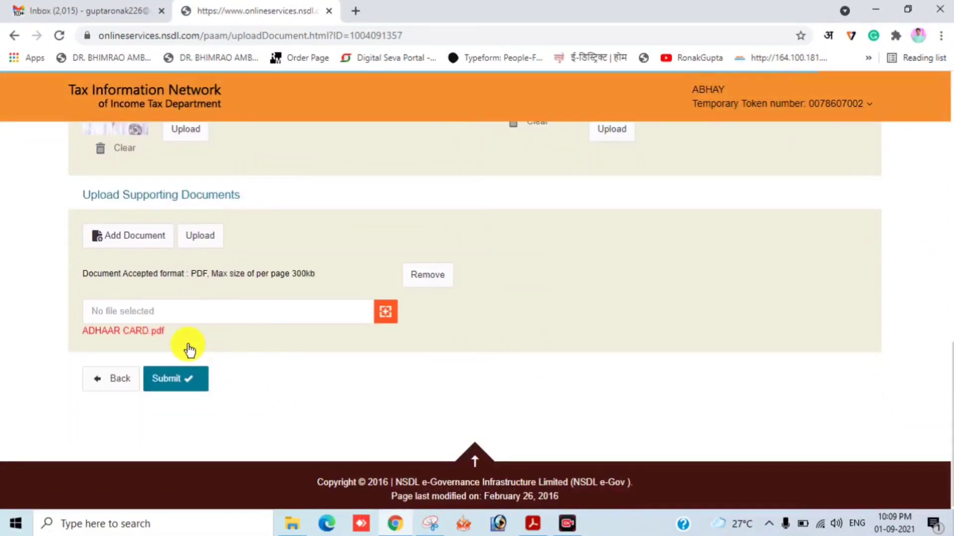
{"action": "left_click", "coordinate": [200, 387]}
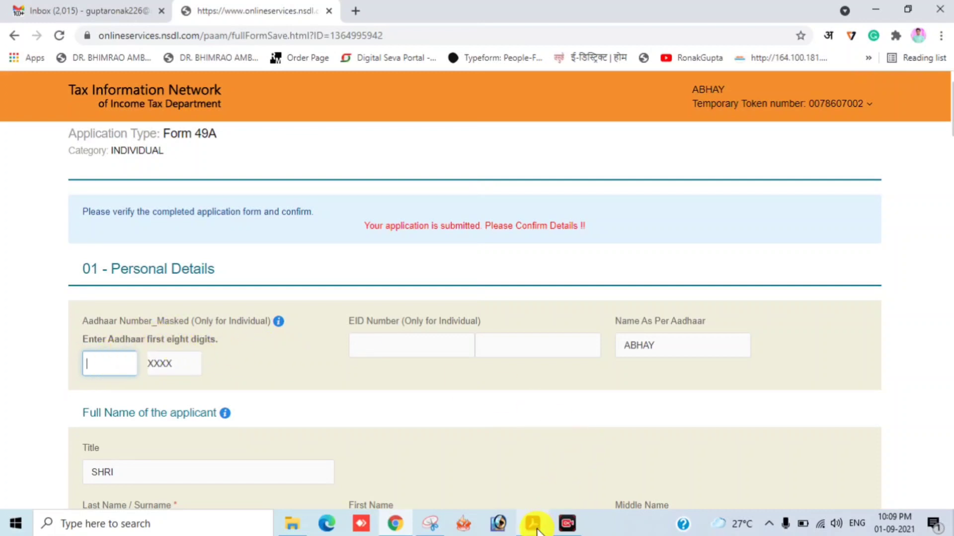
Compare the Aadhaar card PDF with the PAN form and dismiss the confirm-page alert.
{"action": "mouse_move", "coordinate": [535, 529]}
{"action": "left_click", "coordinate": [523, 465]}
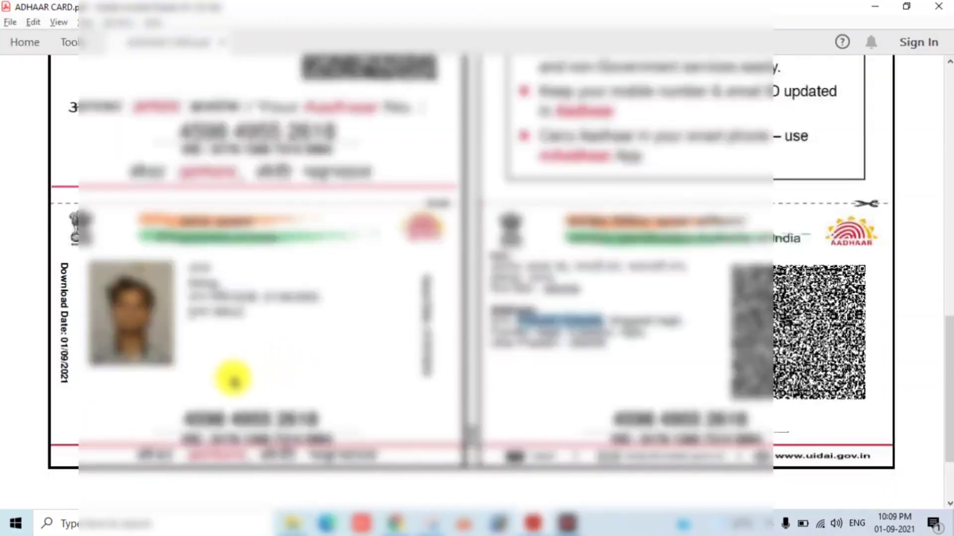
{"action": "key", "text": "alt+Tab"}
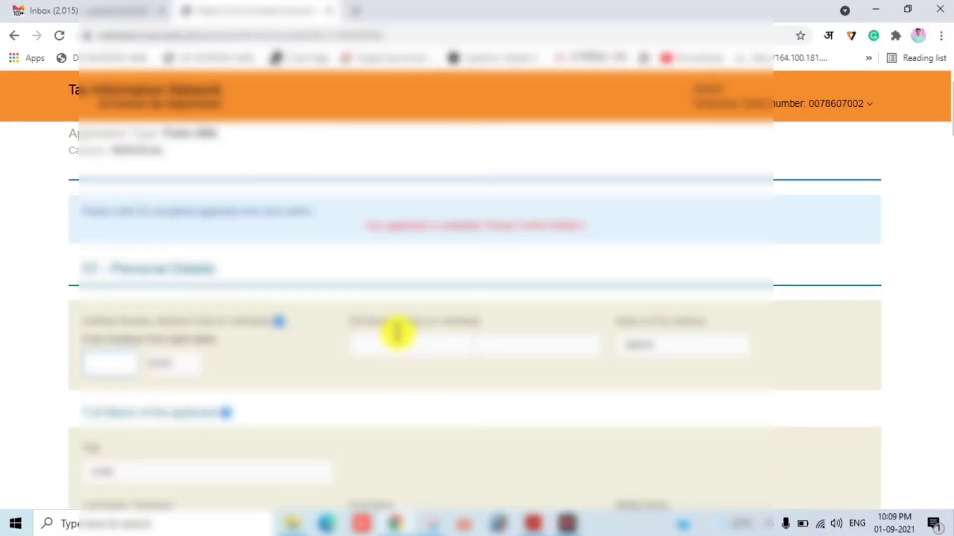
{"action": "key", "text": "alt+Tab"}
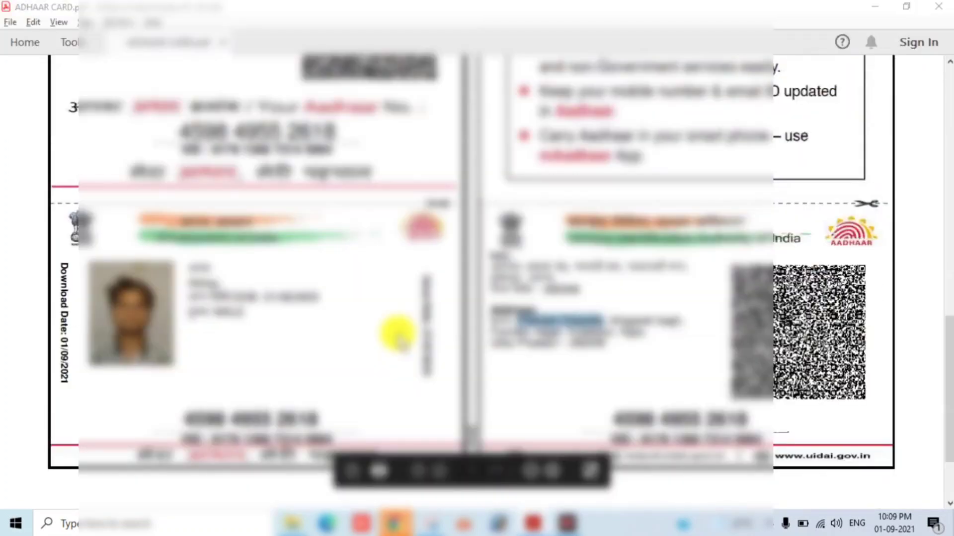
{"action": "key", "text": "alt+Tab"}
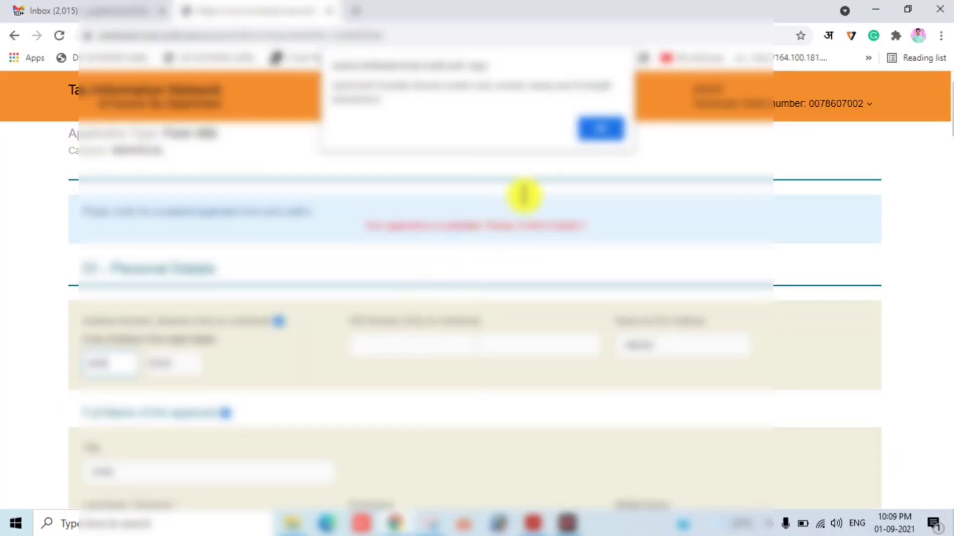
{"action": "left_click", "coordinate": [598, 128]}
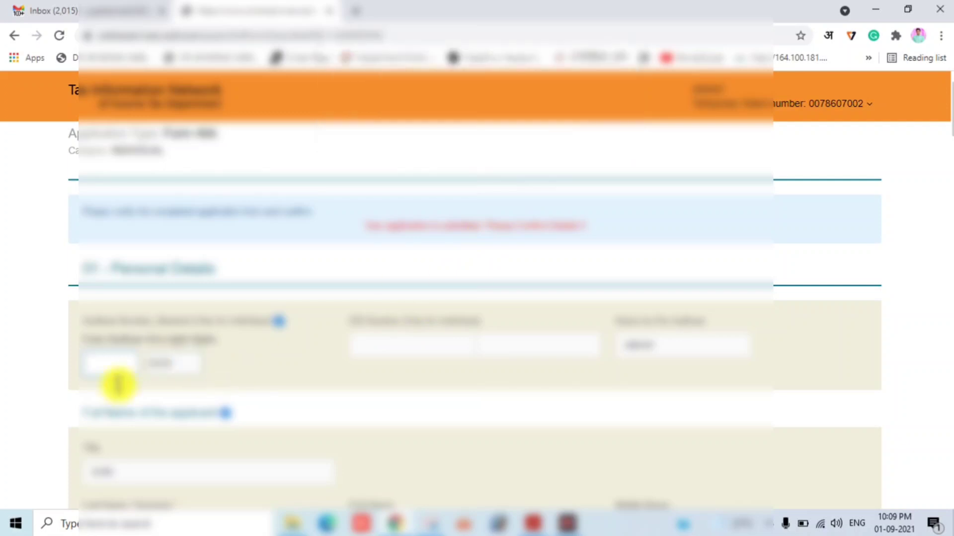
{"action": "left_click", "coordinate": [357, 13]}
{"action": "key", "text": "alt+Tab"}
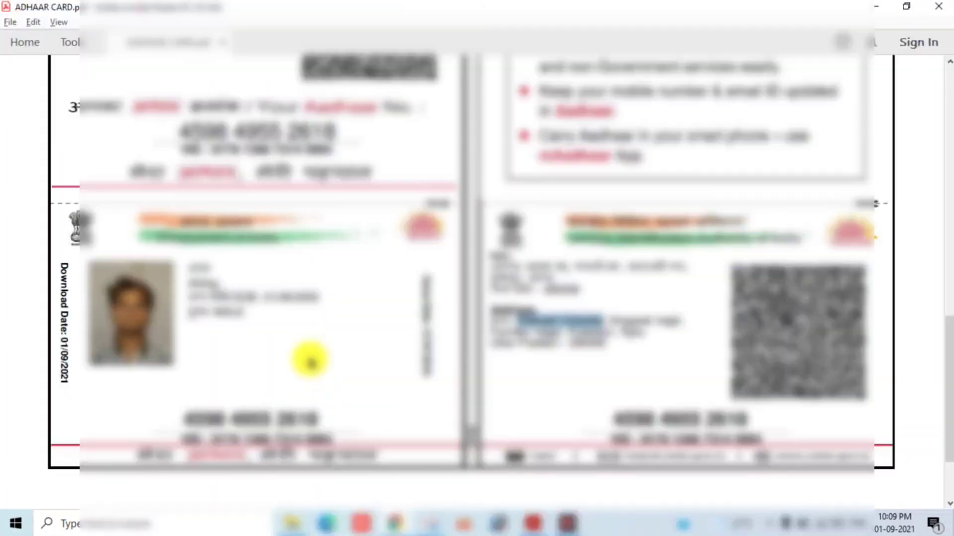
{"action": "key", "text": "alt+Tab"}
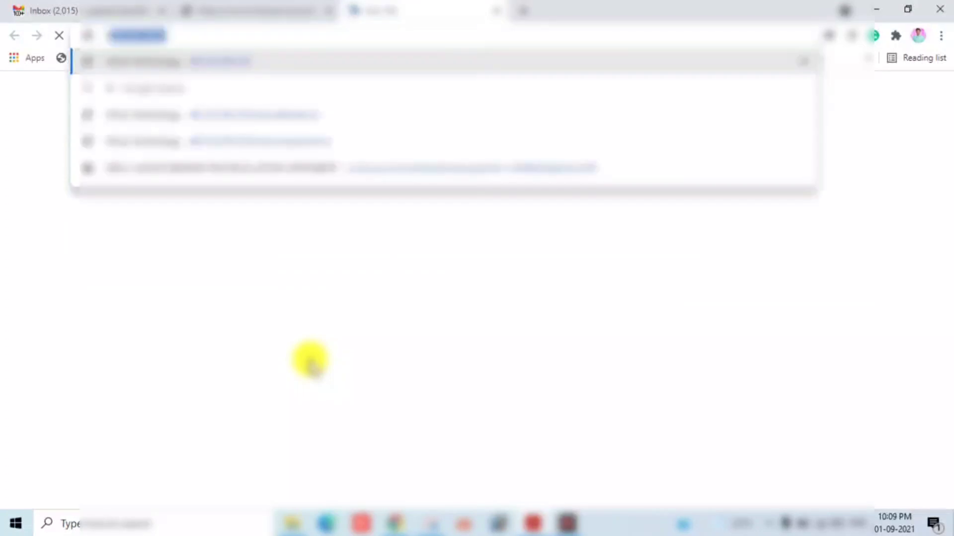
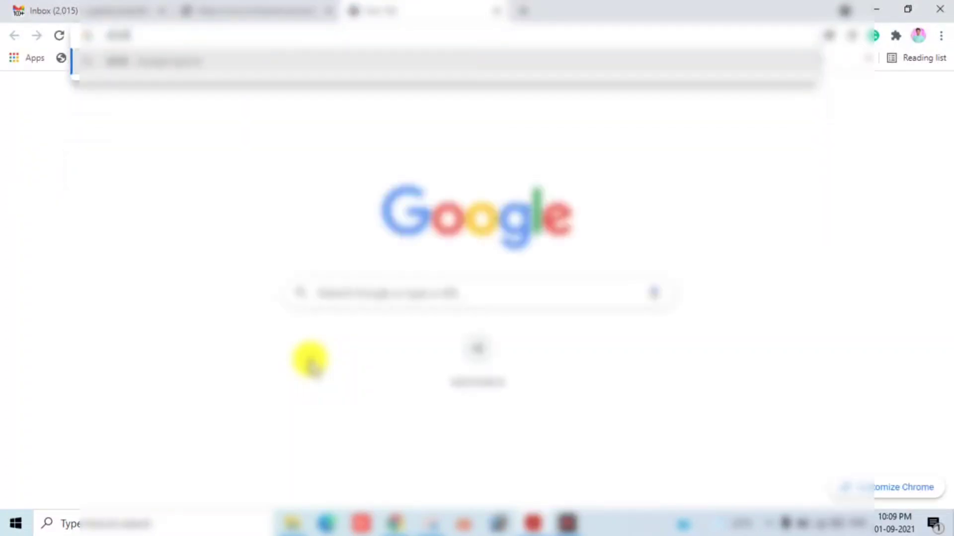
{"action": "key", "text": "alt+Tab"}
{"action": "key", "text": "alt+Tab"}
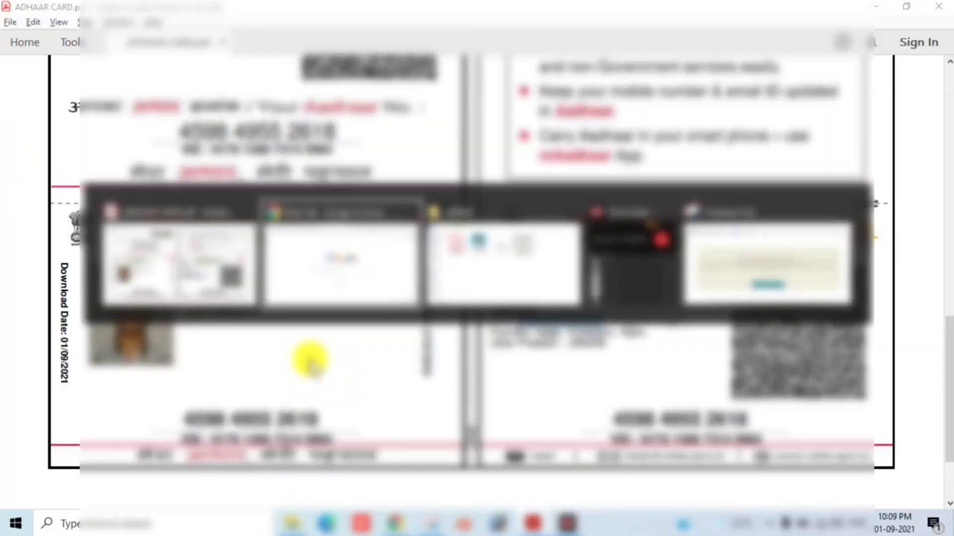
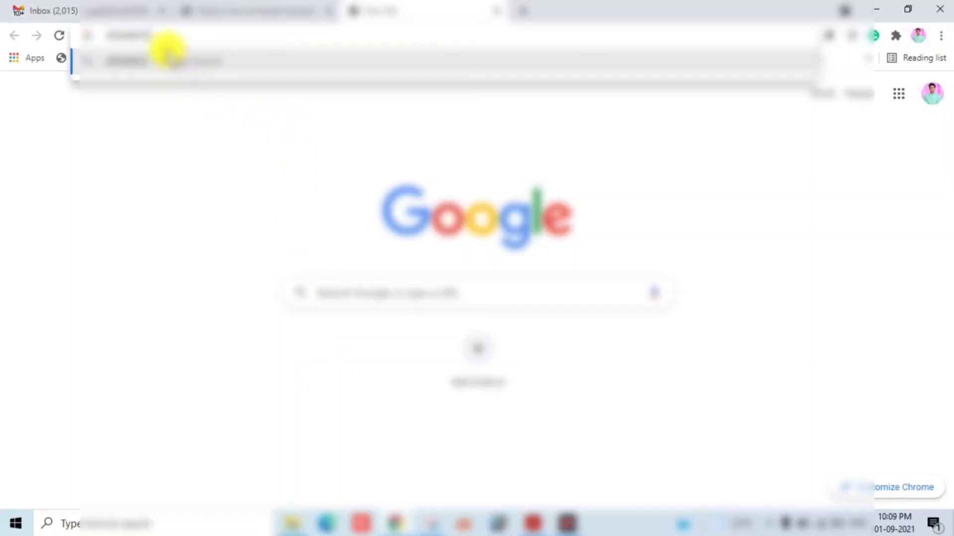
{"action": "left_click_drag", "start_coordinate": [166, 40], "coordinate": [113, 26]}
{"action": "key", "text": "Escape"}
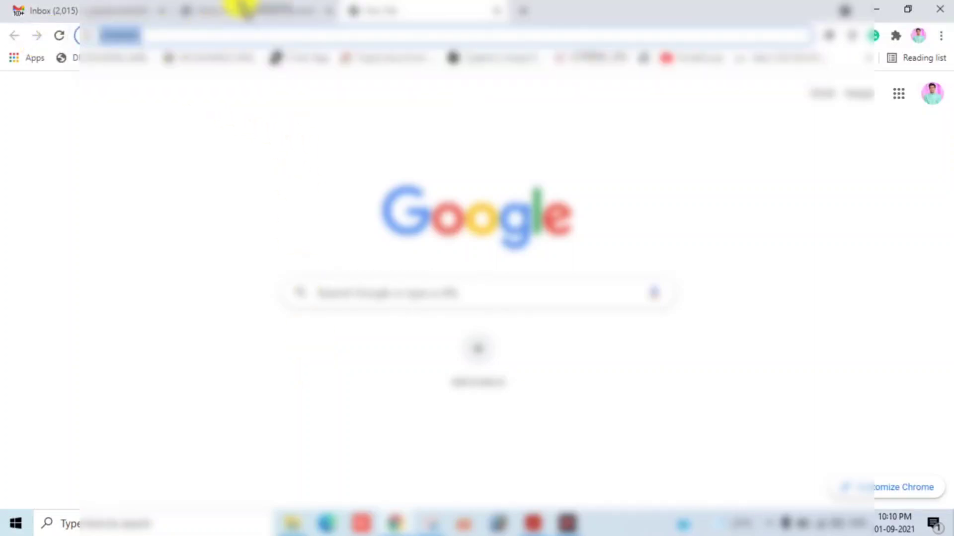
{"action": "left_click", "coordinate": [241, 7]}
Review the upper sections of the confirm page against the Aadhaar card.
{"action": "double_click", "coordinate": [106, 366]}
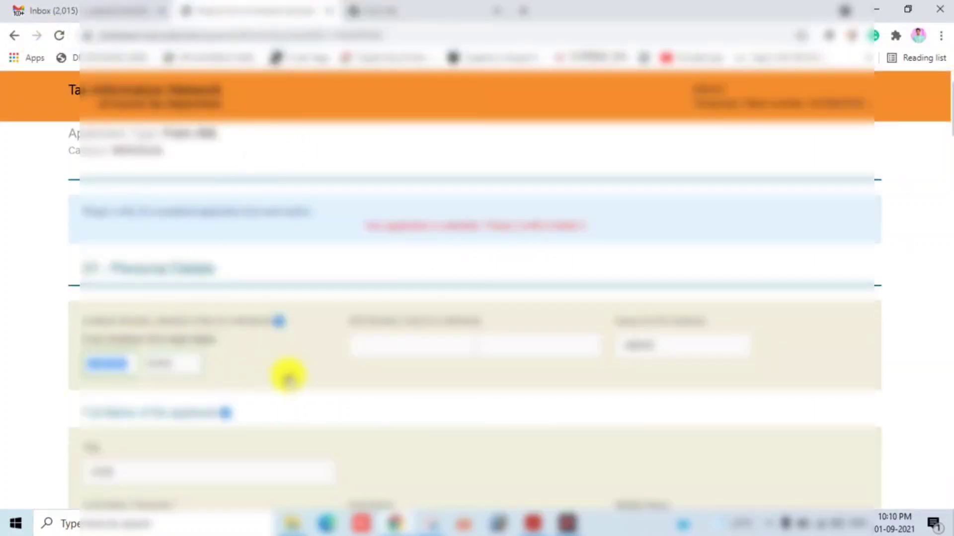
{"action": "left_click", "coordinate": [383, 367]}
{"action": "scroll", "coordinate": [420, 372], "scroll_direction": "down", "scroll_amount": 4}
{"action": "scroll", "coordinate": [423, 283], "scroll_direction": "down", "scroll_amount": 3}
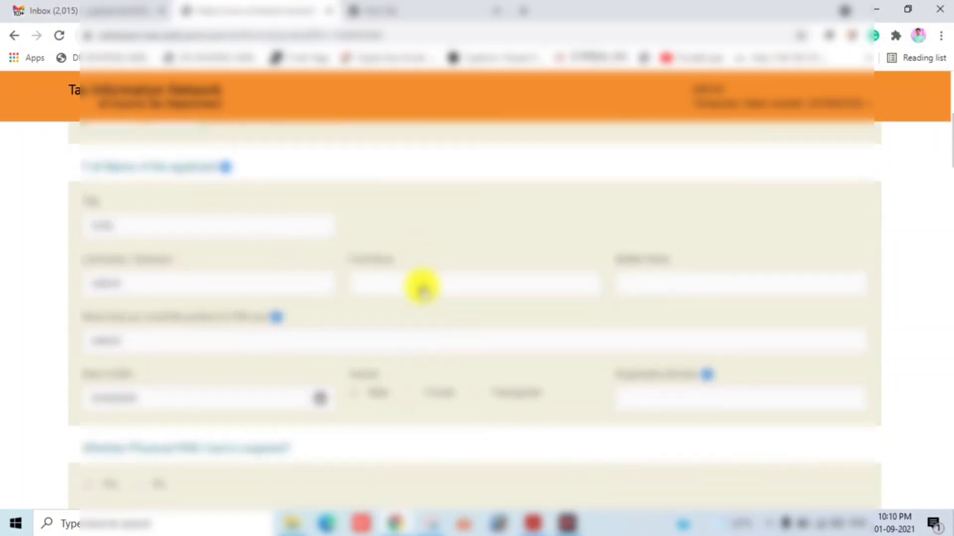
{"action": "scroll", "coordinate": [351, 286], "scroll_direction": "up", "scroll_amount": 3}
{"action": "scroll", "coordinate": [330, 320], "scroll_direction": "down", "scroll_amount": 3}
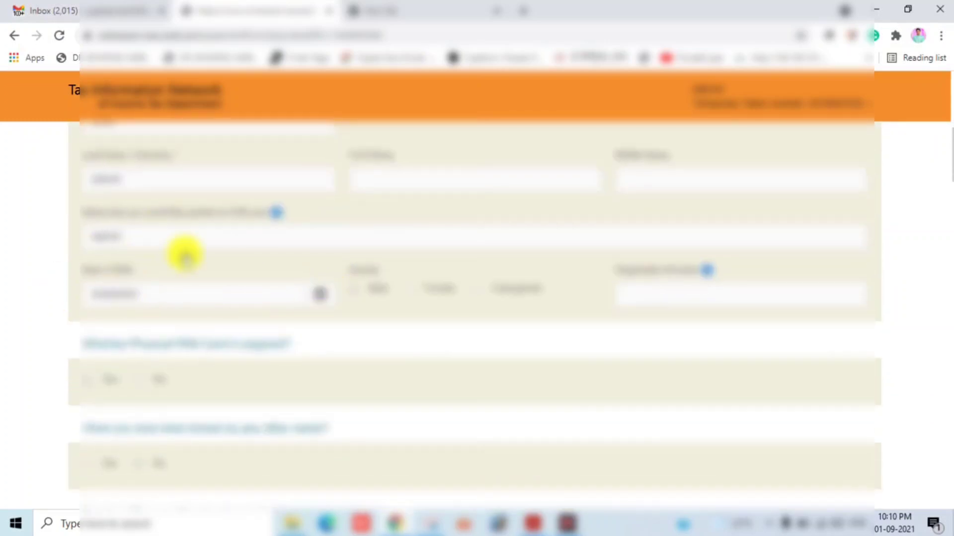
{"action": "scroll", "coordinate": [358, 298], "scroll_direction": "down", "scroll_amount": 2}
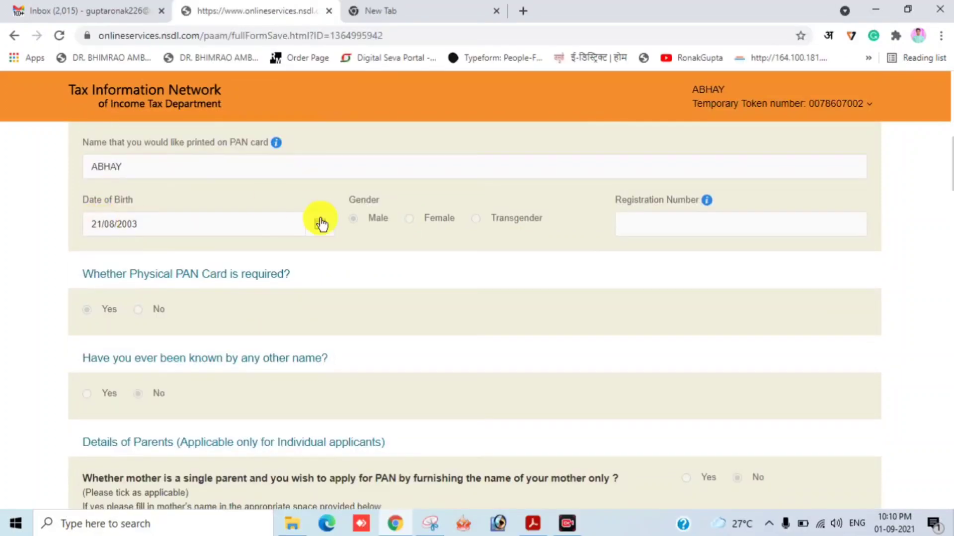
{"action": "key", "text": "alt+Tab"}
{"action": "key", "text": "alt+Tab"}
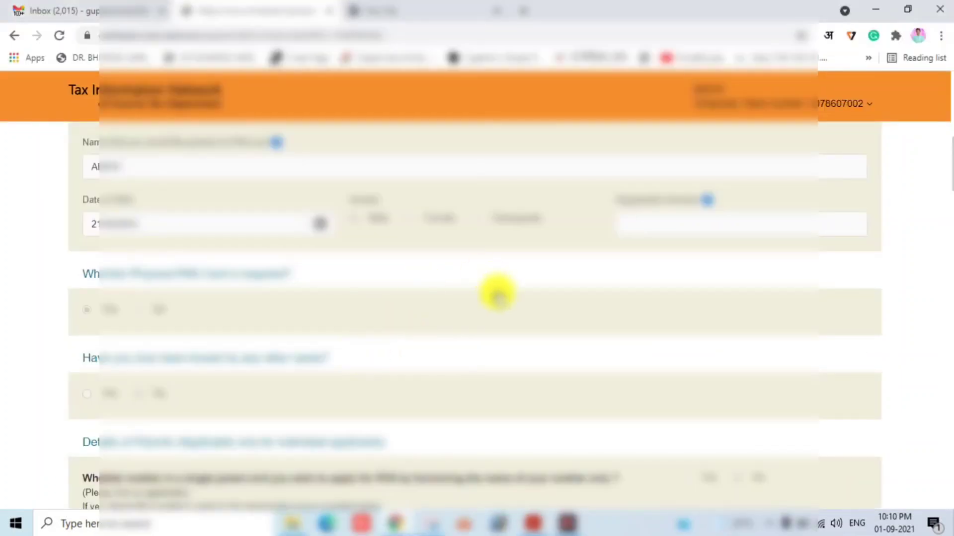
{"action": "scroll", "coordinate": [521, 296], "scroll_direction": "down", "scroll_amount": 1}
{"action": "scroll", "coordinate": [521, 295], "scroll_direction": "down", "scroll_amount": 8}
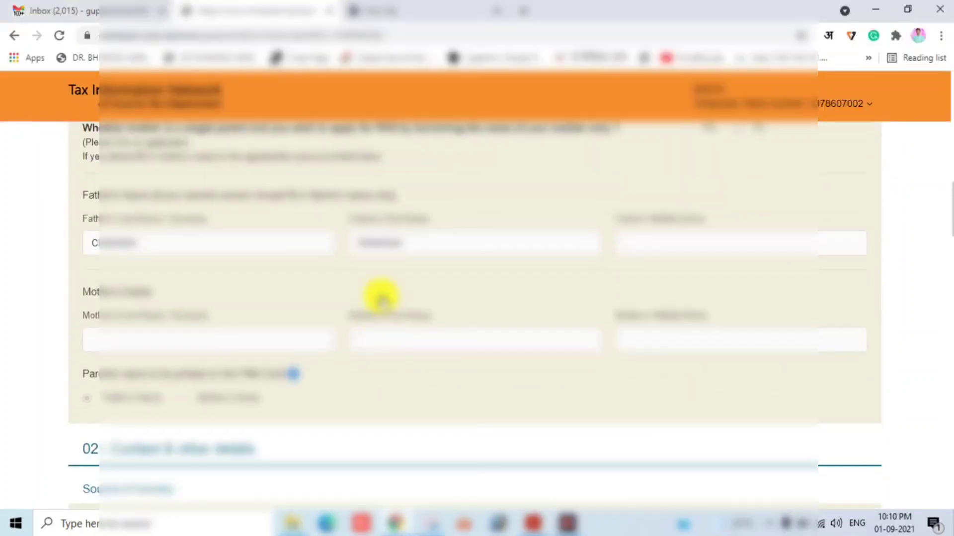
{"action": "scroll", "coordinate": [425, 298], "scroll_direction": "up", "scroll_amount": 2}
{"action": "key", "text": "alt+Tab"}
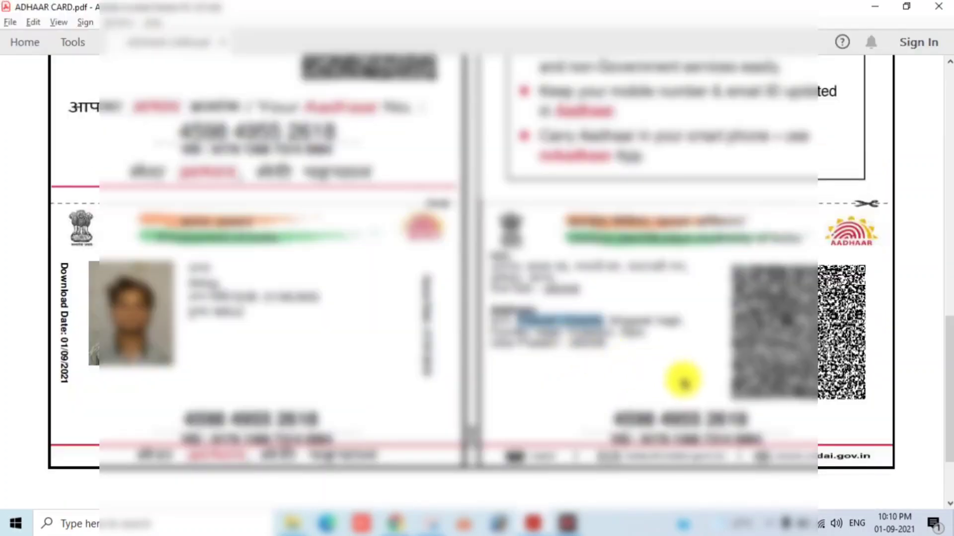
{"action": "key", "text": "alt+Tab"}
Check the remaining sections down to the uploaded ADHAAR CARD.pdf, photo and signature.
{"action": "scroll", "coordinate": [425, 362], "scroll_direction": "down", "scroll_amount": 3}
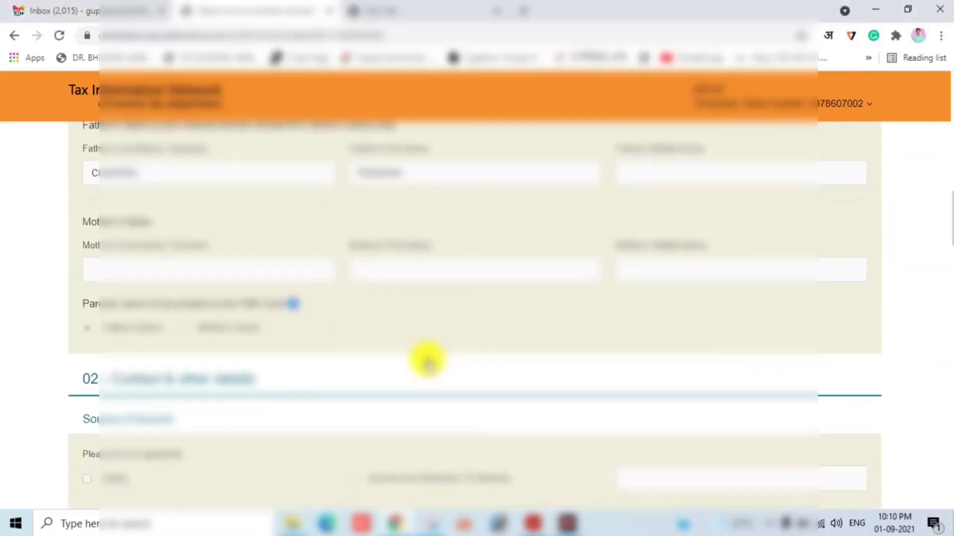
{"action": "scroll", "coordinate": [149, 313], "scroll_direction": "down", "scroll_amount": 3}
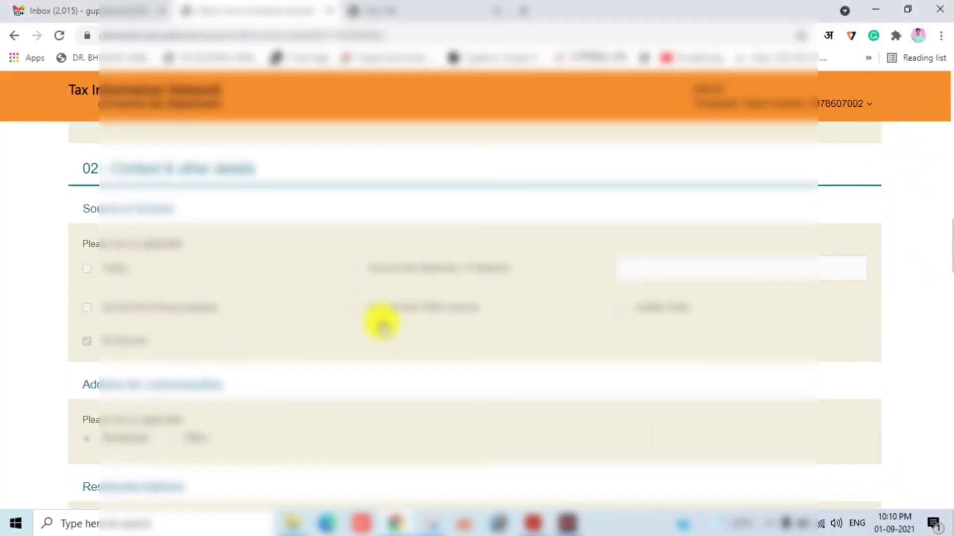
{"action": "scroll", "coordinate": [381, 323], "scroll_direction": "down", "scroll_amount": 4}
{"action": "scroll", "coordinate": [240, 332], "scroll_direction": "down", "scroll_amount": 3}
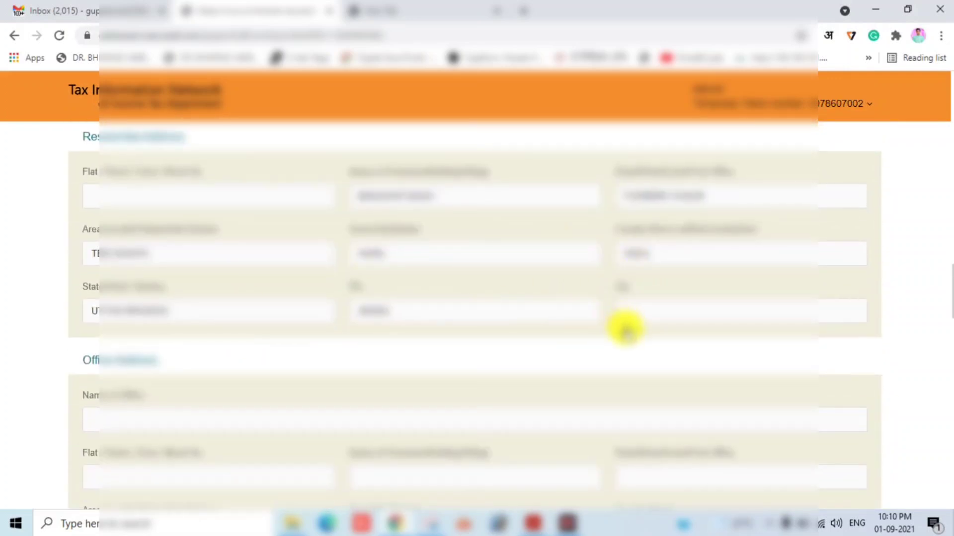
{"action": "scroll", "coordinate": [498, 344], "scroll_direction": "down", "scroll_amount": 12}
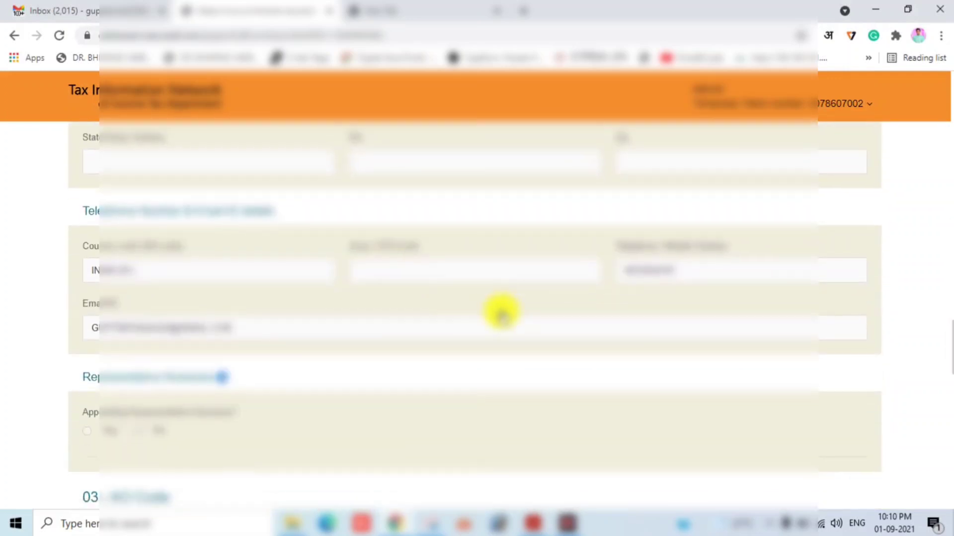
{"action": "scroll", "coordinate": [367, 298], "scroll_direction": "up", "scroll_amount": 3}
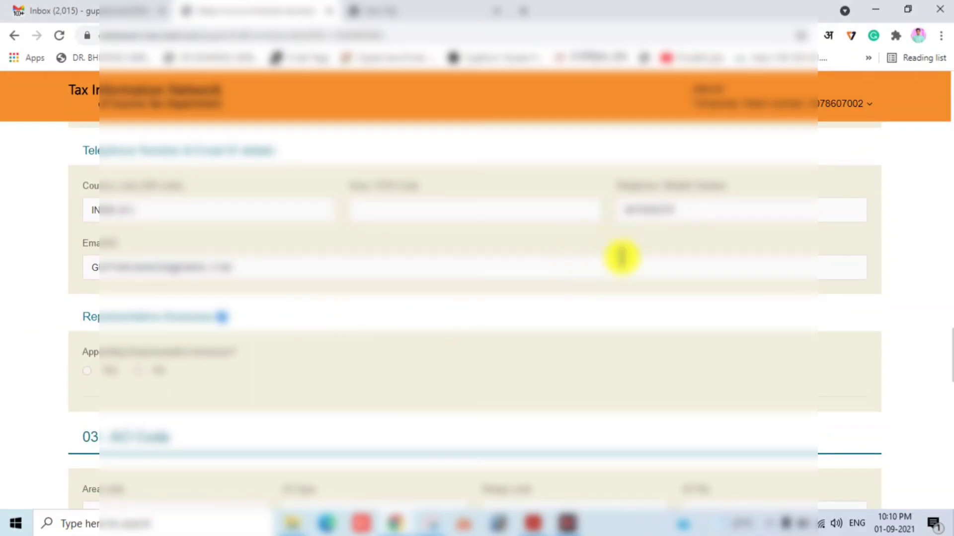
{"action": "scroll", "coordinate": [430, 354], "scroll_direction": "down", "scroll_amount": 3}
{"action": "scroll", "coordinate": [430, 353], "scroll_direction": "down", "scroll_amount": 8}
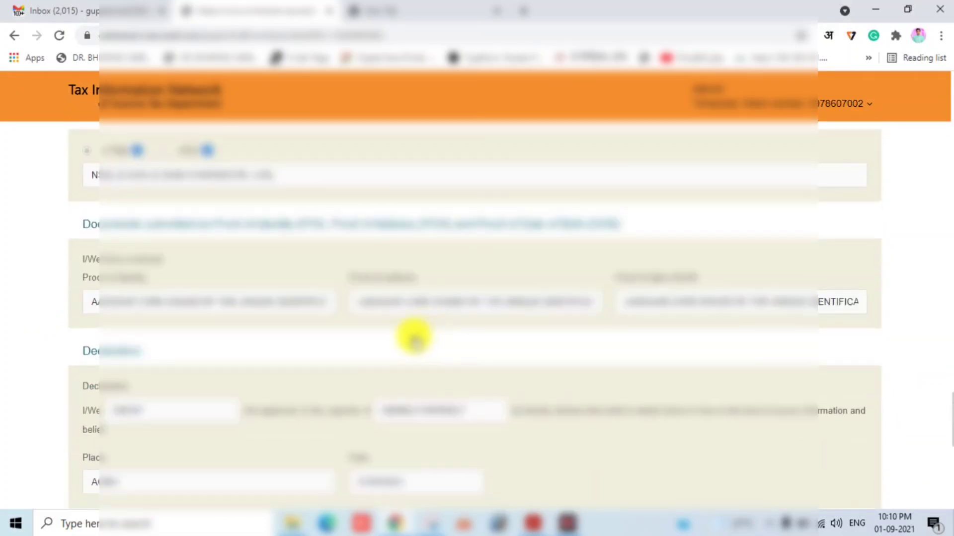
{"action": "scroll", "coordinate": [493, 297], "scroll_direction": "up", "scroll_amount": 2}
{"action": "scroll", "coordinate": [272, 305], "scroll_direction": "up", "scroll_amount": 2}
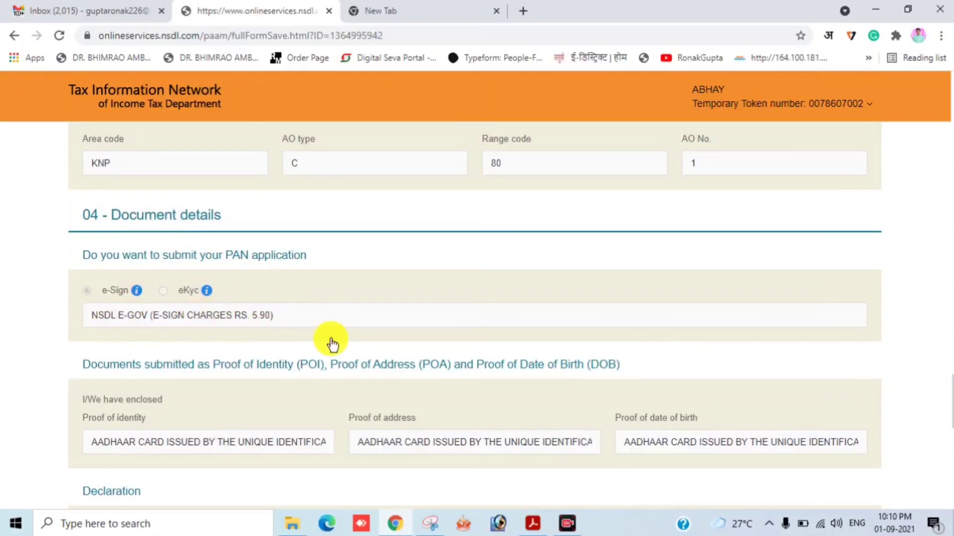
{"action": "scroll", "coordinate": [406, 311], "scroll_direction": "down", "scroll_amount": 5}
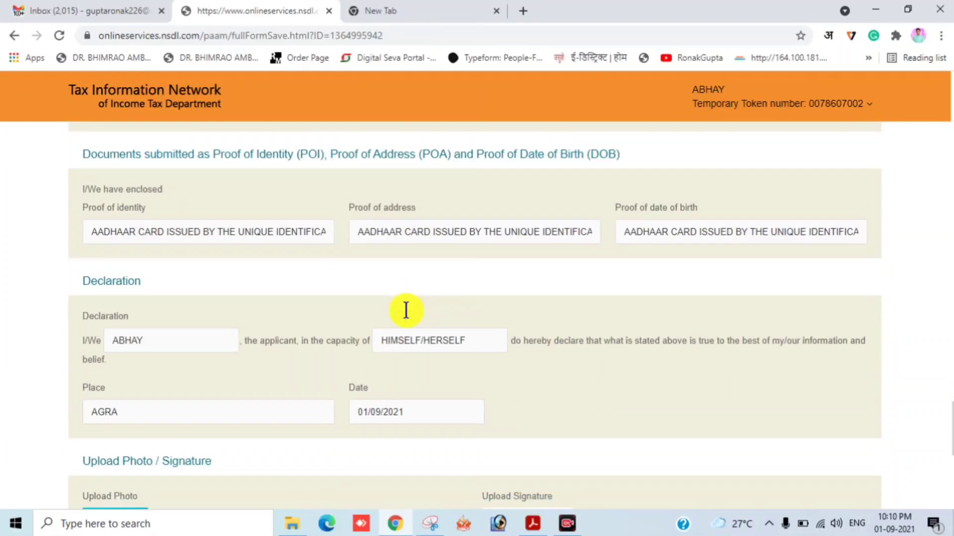
{"action": "scroll", "coordinate": [353, 287], "scroll_direction": "up", "scroll_amount": 4}
{"action": "scroll", "coordinate": [383, 343], "scroll_direction": "down", "scroll_amount": 8}
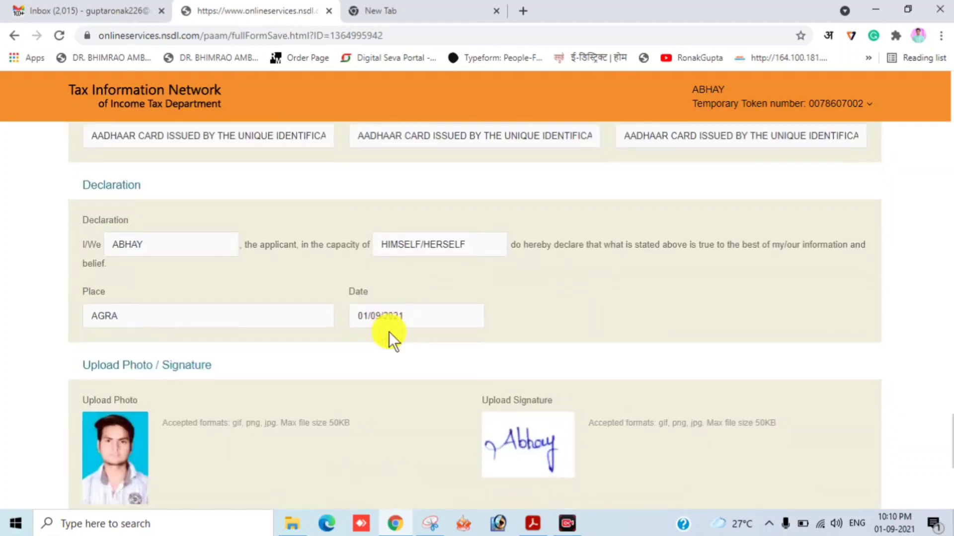
{"action": "scroll", "coordinate": [348, 331], "scroll_direction": "up", "scroll_amount": 4}
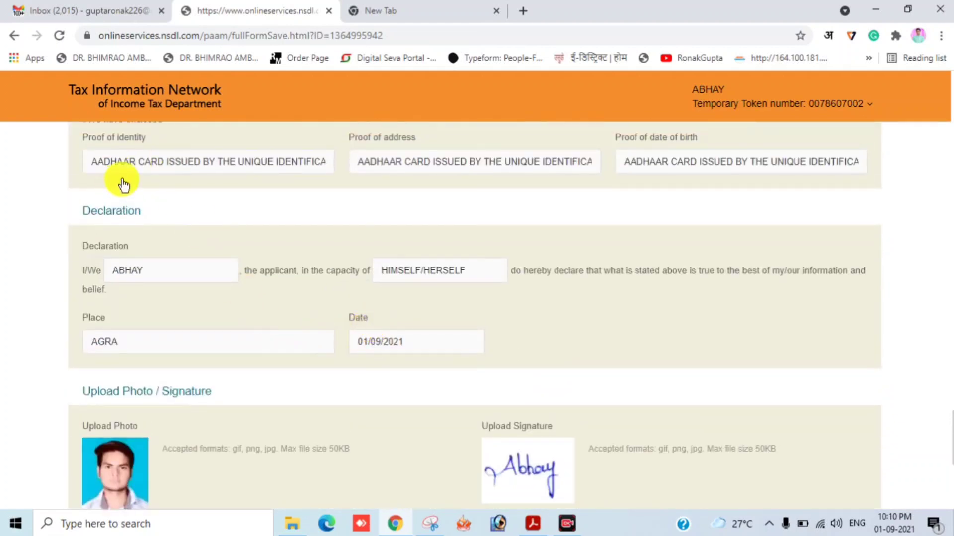
{"action": "scroll", "coordinate": [437, 323], "scroll_direction": "down", "scroll_amount": 4}
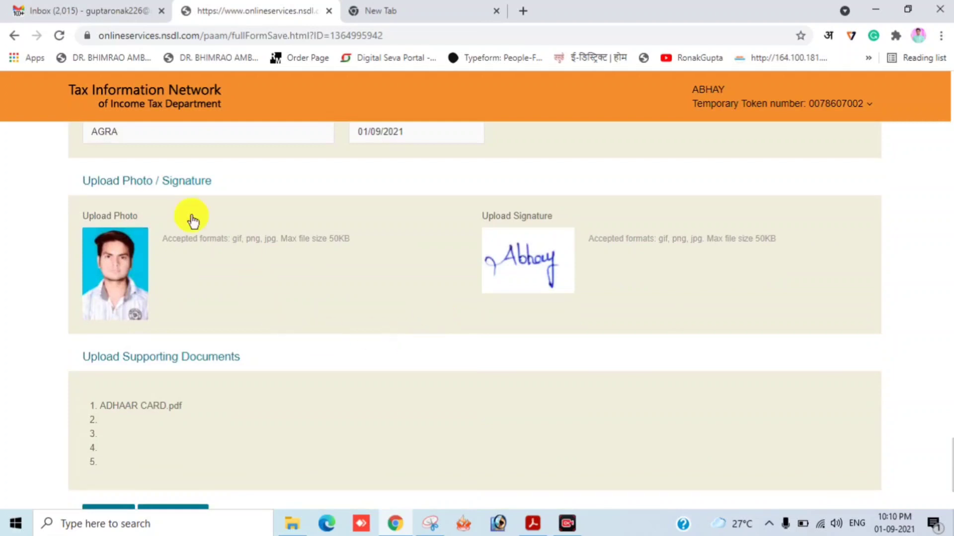
{"action": "scroll", "coordinate": [457, 347], "scroll_direction": "down", "scroll_amount": 2}
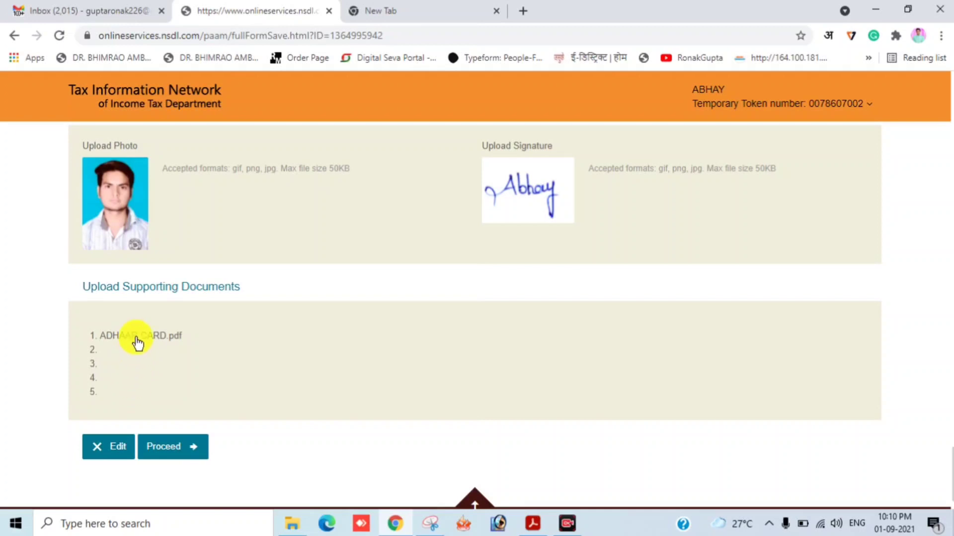
Proceed from the review, choose 'Online payment through PAYTM' and accept the terms of service.
{"action": "left_click", "coordinate": [165, 447]}
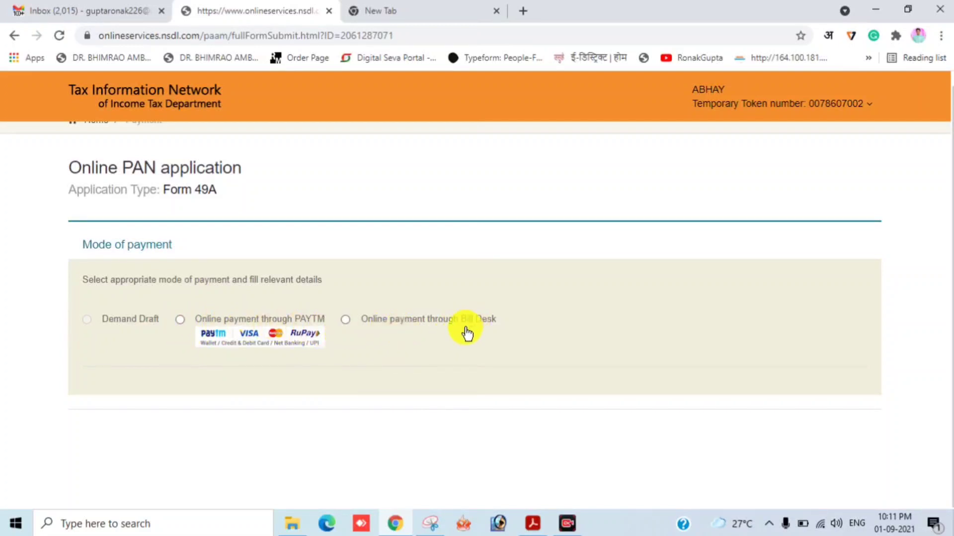
{"action": "left_click", "coordinate": [180, 319]}
{"action": "scroll", "coordinate": [485, 379], "scroll_direction": "down", "scroll_amount": 4}
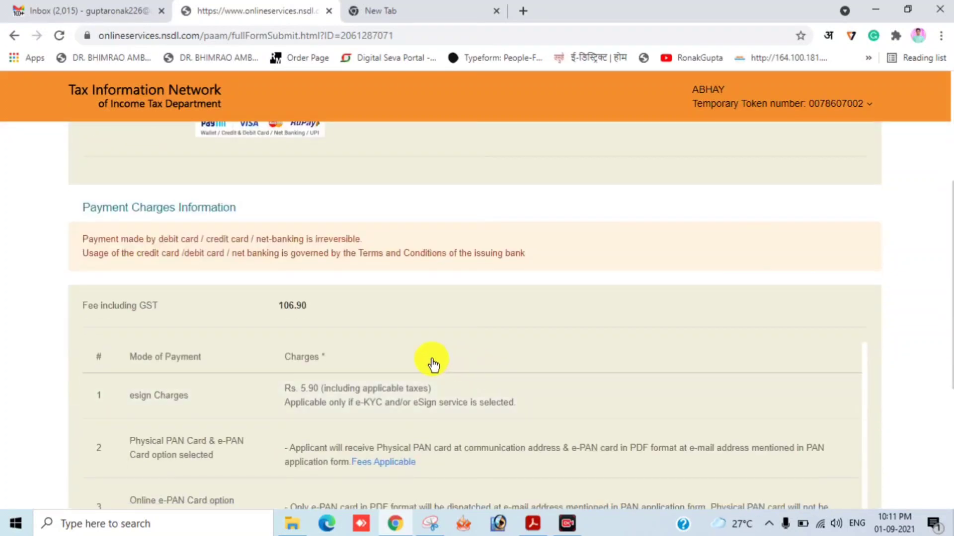
{"action": "scroll", "coordinate": [389, 270], "scroll_direction": "down", "scroll_amount": 3}
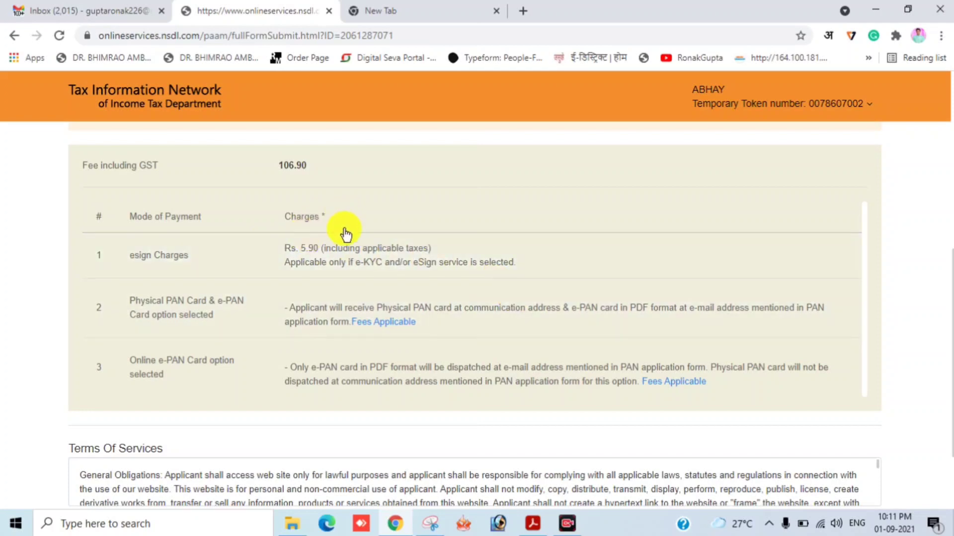
{"action": "scroll", "coordinate": [340, 228], "scroll_direction": "down", "scroll_amount": 2}
{"action": "scroll", "coordinate": [375, 390], "scroll_direction": "down", "scroll_amount": 5}
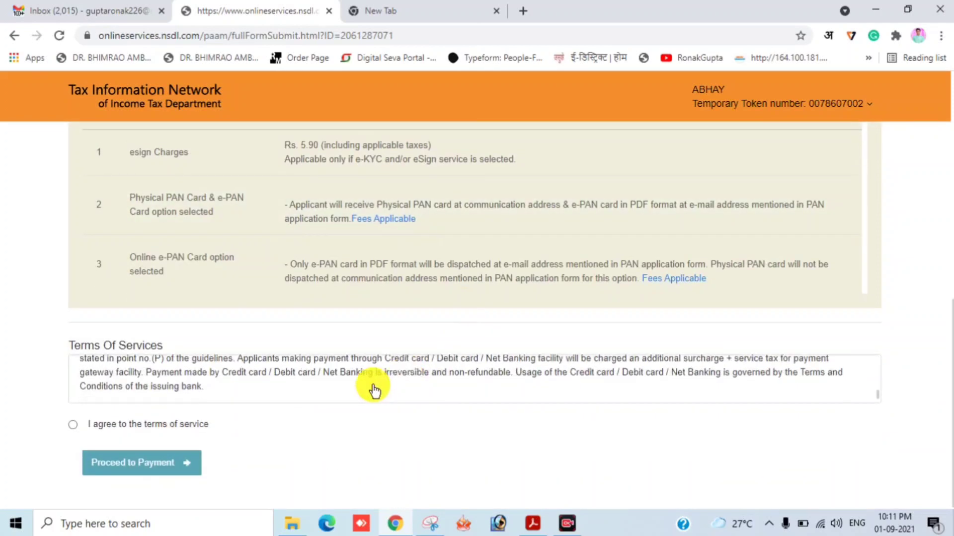
{"action": "left_click", "coordinate": [73, 425]}
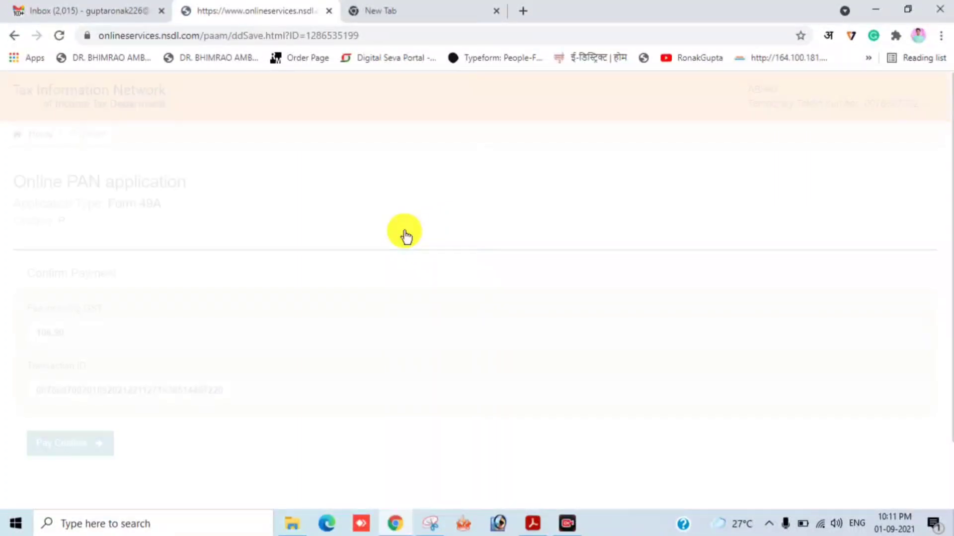
Confirm the 106.90 fee and resubmit the payment request after the 404 error.
{"action": "scroll", "coordinate": [404, 234], "scroll_direction": "down", "scroll_amount": 2}
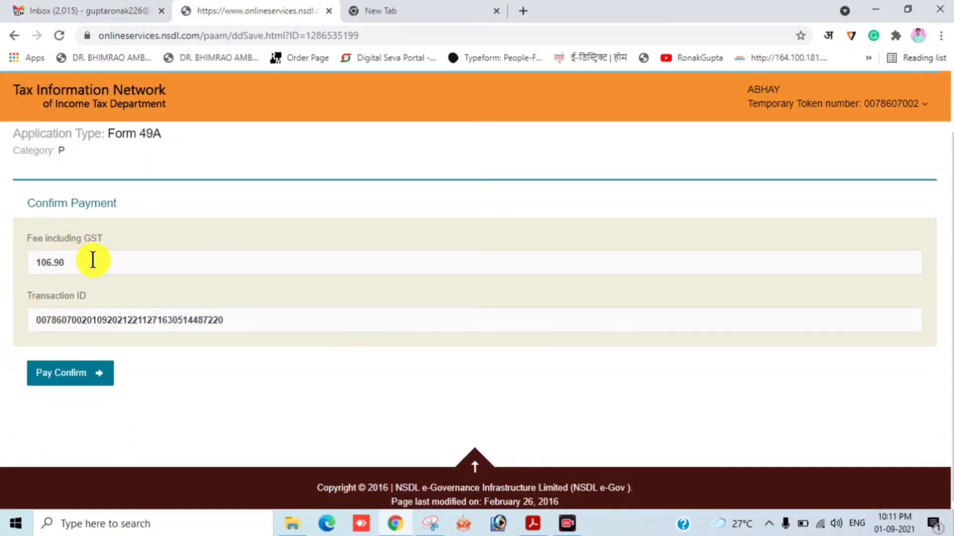
{"action": "left_click", "coordinate": [84, 377]}
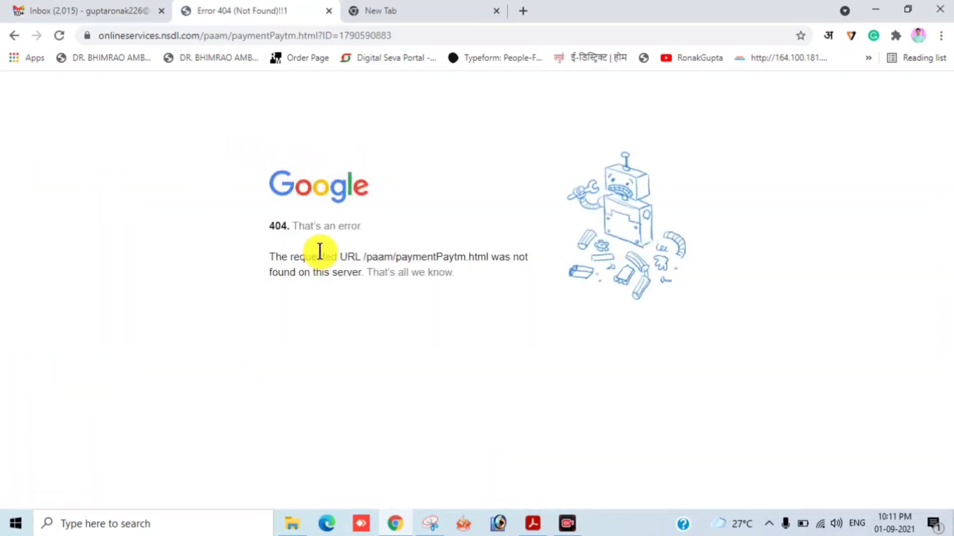
{"action": "key", "text": "F5"}
{"action": "key", "text": "Return"}
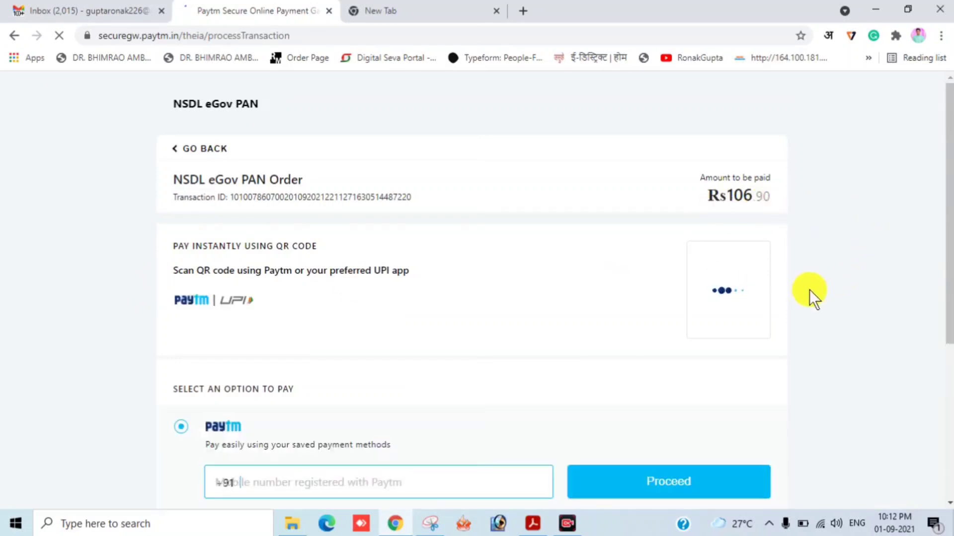
Pay ₹106.90 by Debit Card, entering the RuPay card number and details.
{"action": "scroll", "coordinate": [352, 303], "scroll_direction": "down", "scroll_amount": 3}
{"action": "left_click", "coordinate": [180, 323]}
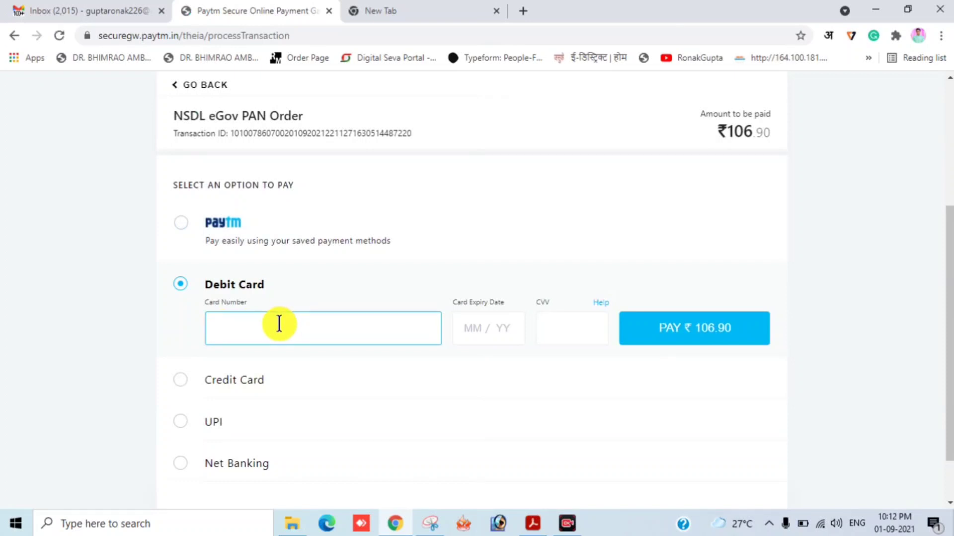
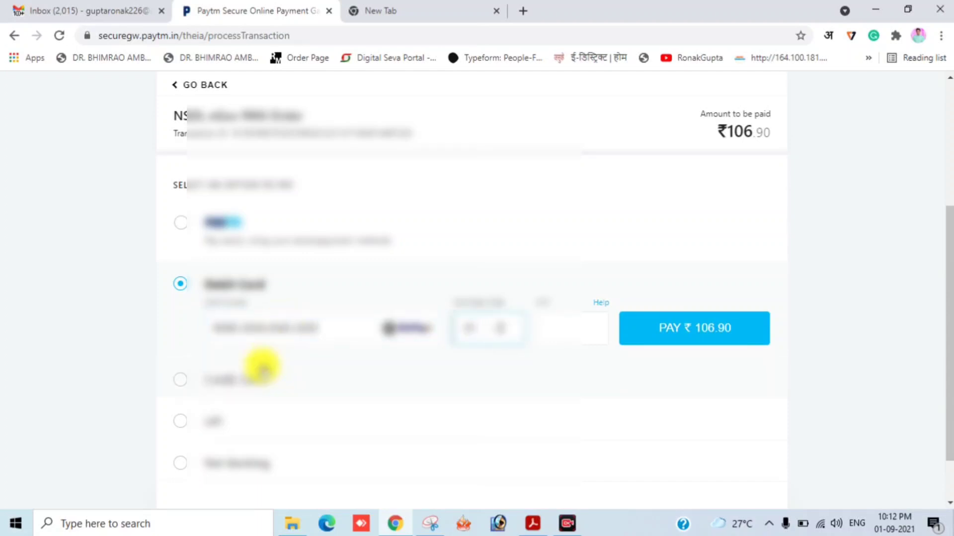
{"action": "type", "text": "12"}
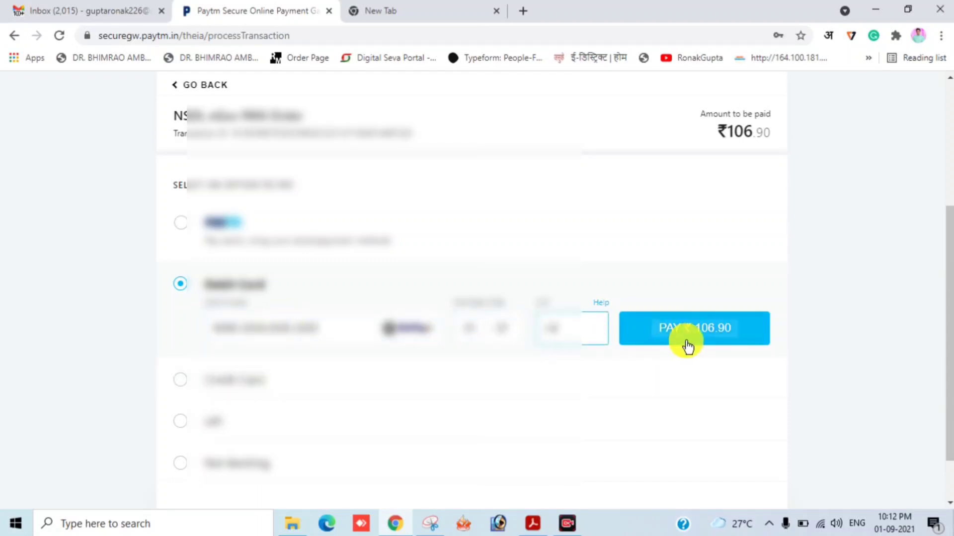
{"action": "left_click", "coordinate": [707, 329]}
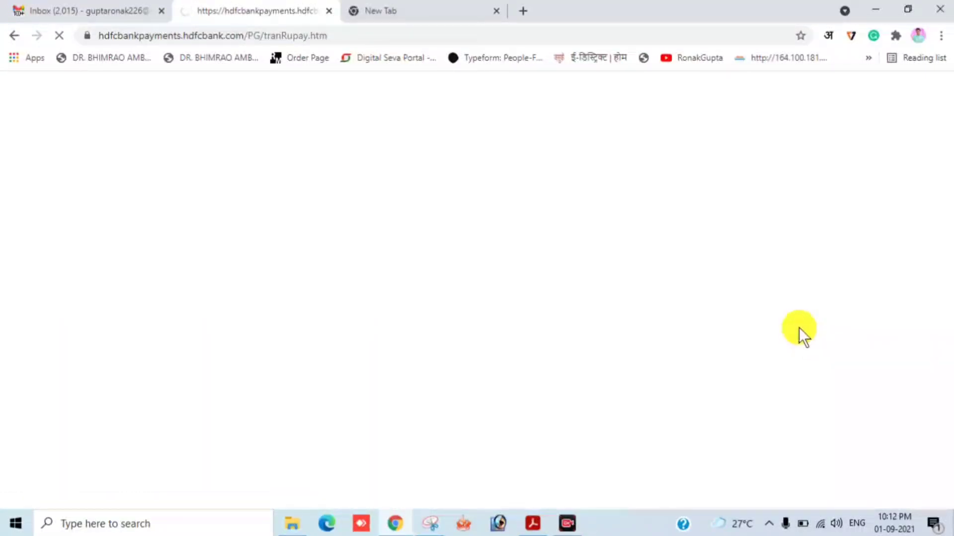
Get past the privacy warning and continue the form resubmission to load the RuPay OTP page.
{"action": "left_click", "coordinate": [286, 422]}
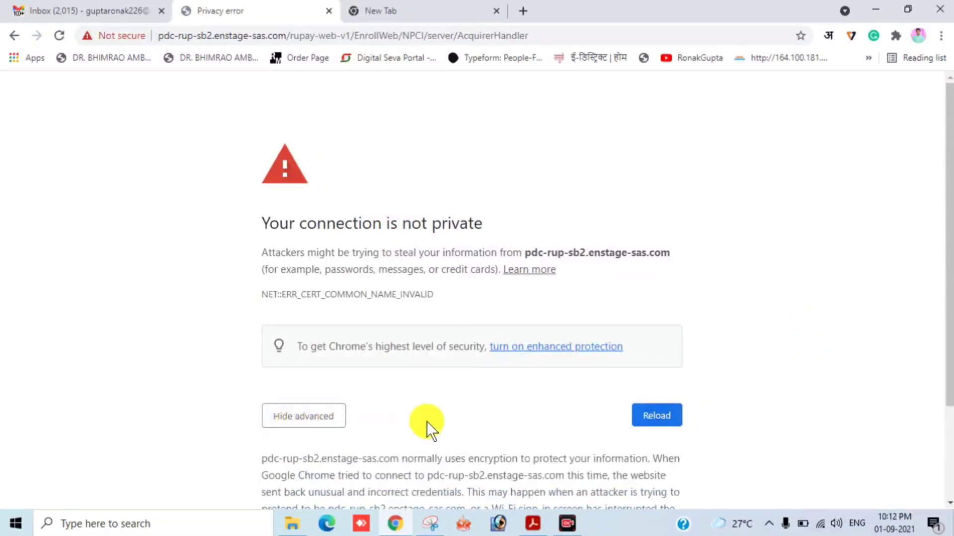
{"action": "scroll", "coordinate": [427, 422], "scroll_direction": "down", "scroll_amount": 2}
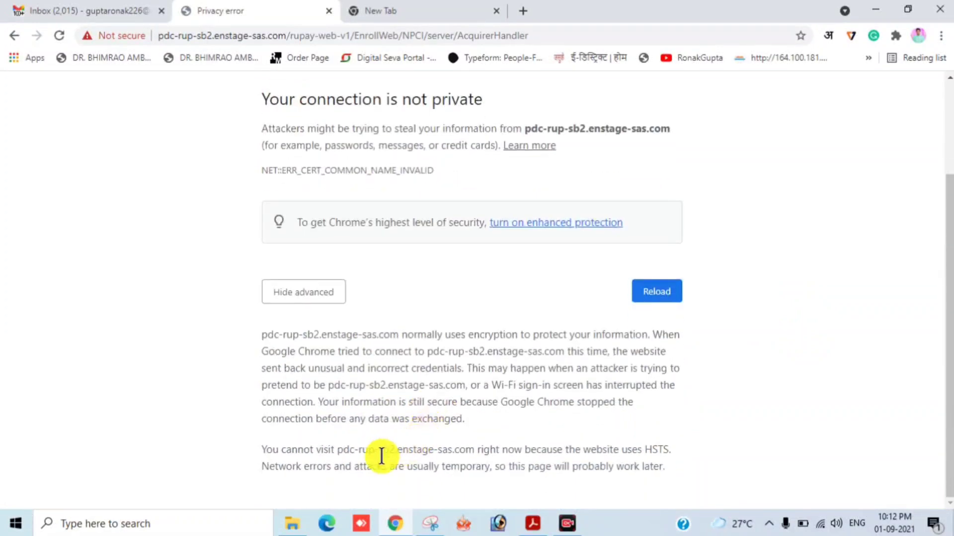
{"action": "left_click", "coordinate": [323, 297]}
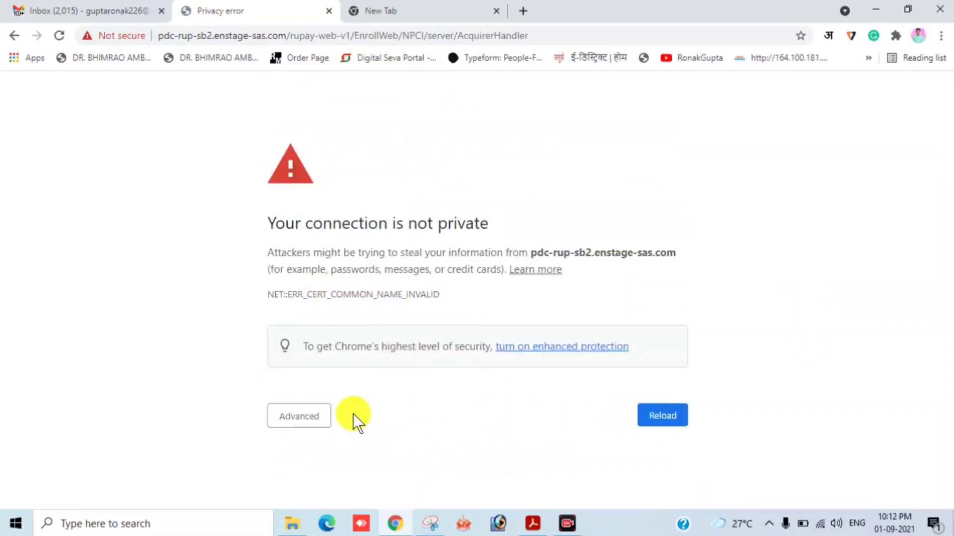
{"action": "left_click", "coordinate": [281, 413]}
{"action": "scroll", "coordinate": [517, 410], "scroll_direction": "down", "scroll_amount": 3}
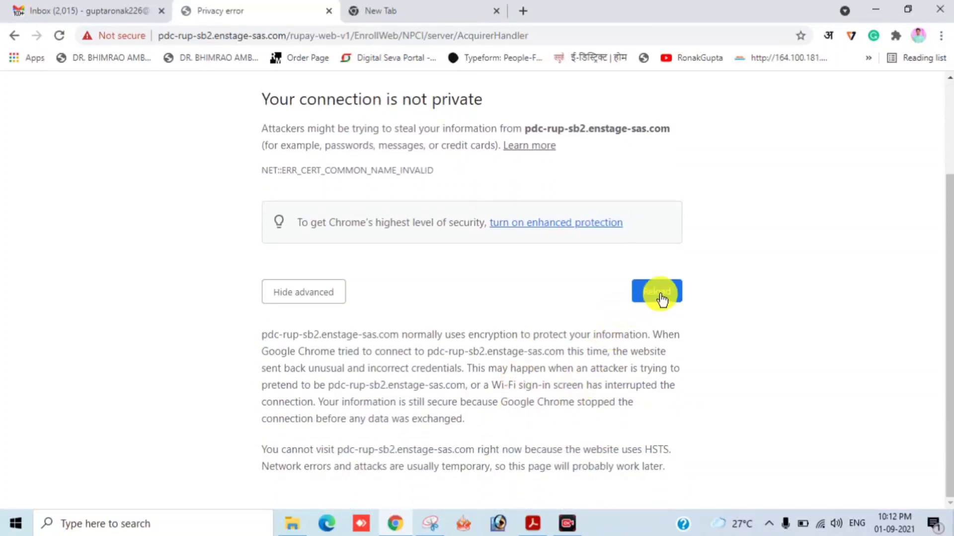
{"action": "left_click", "coordinate": [659, 293]}
{"action": "left_click", "coordinate": [539, 142]}
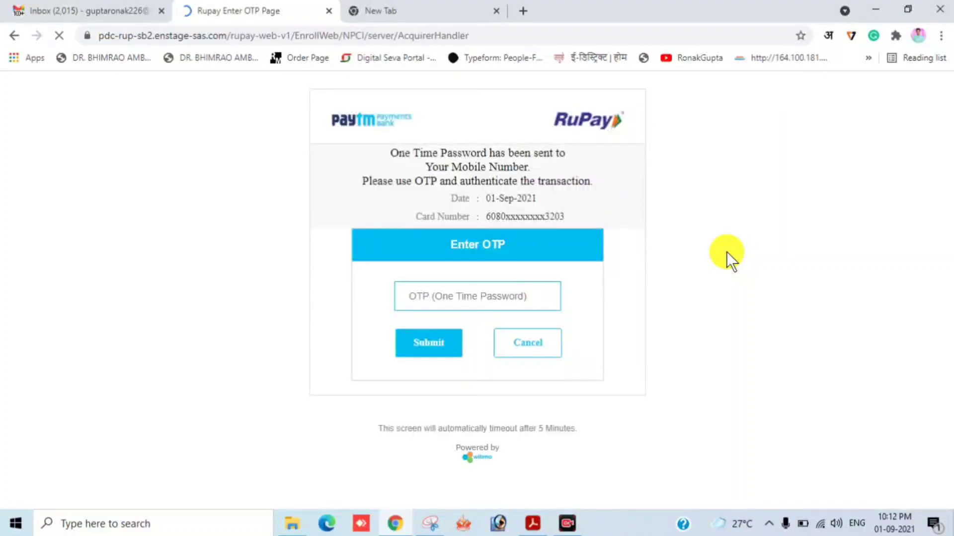
Enter the one-time password received on the phone and submit it.
{"action": "left_click", "coordinate": [432, 305]}
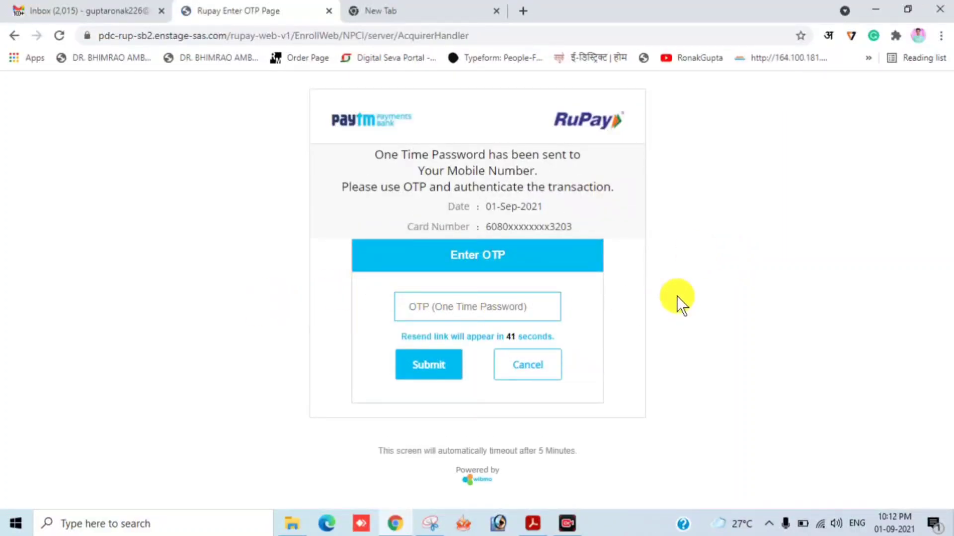
{"action": "type", "text": "1"}
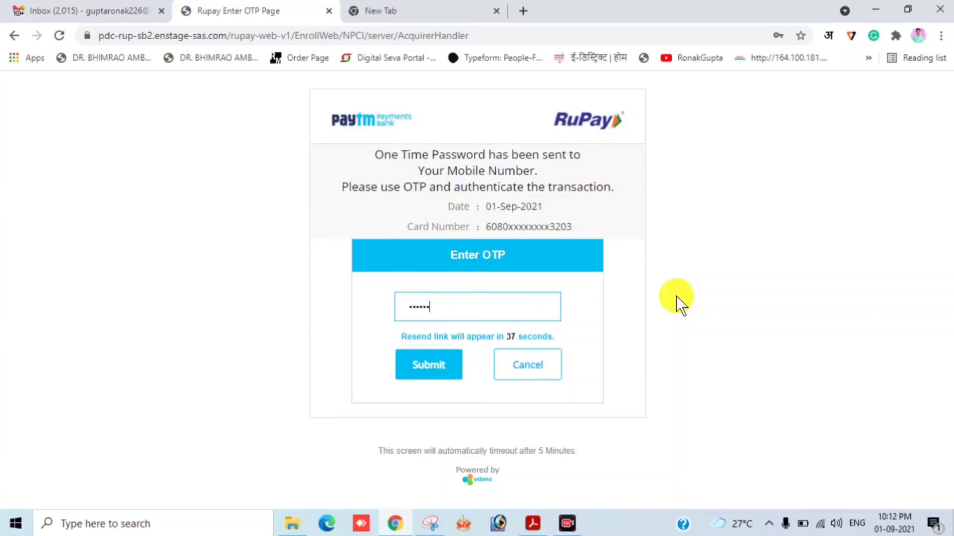
{"action": "left_click", "coordinate": [428, 368]}
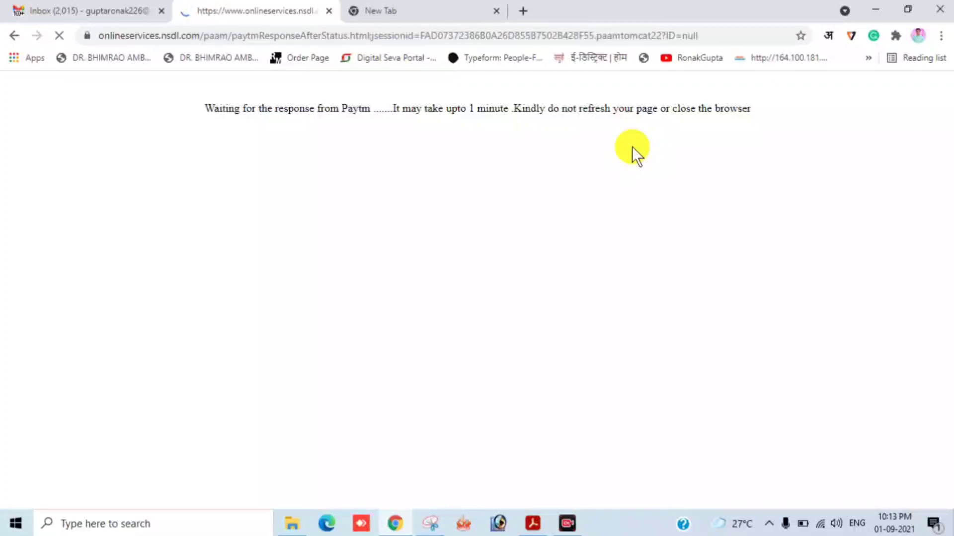
Check the receipt shows SUCCESS for ₹106.90 and continue.
{"action": "scroll", "coordinate": [70, 298], "scroll_direction": "down", "scroll_amount": 1}
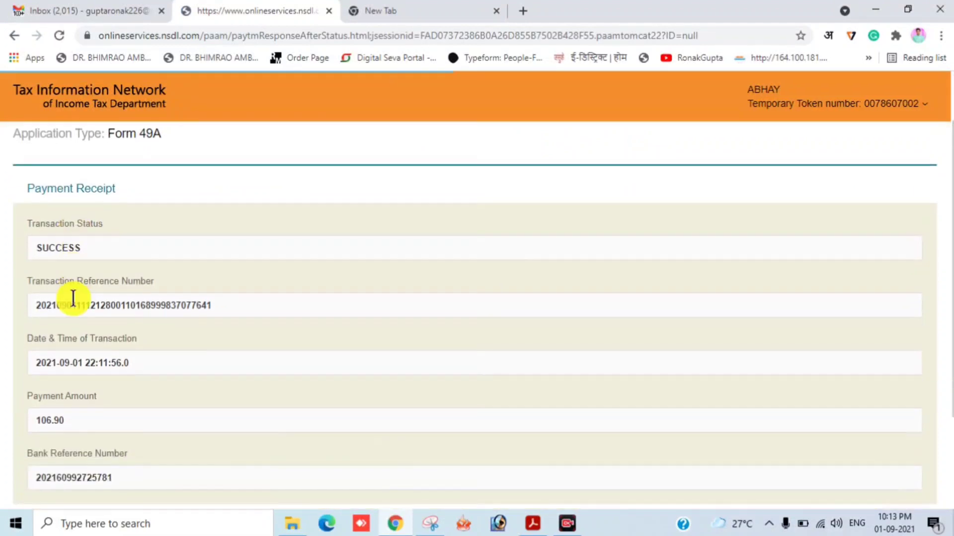
{"action": "scroll", "coordinate": [75, 272], "scroll_direction": "down", "scroll_amount": 2}
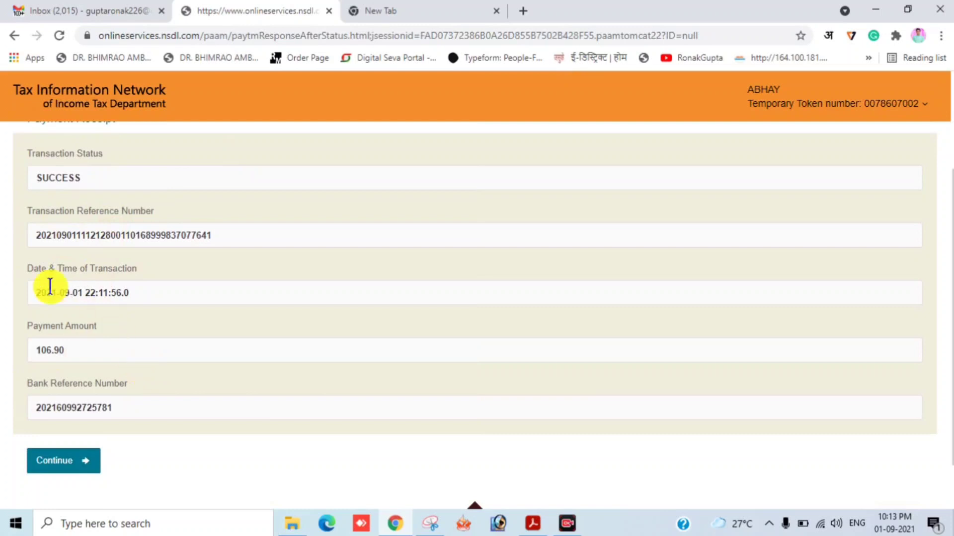
{"action": "scroll", "coordinate": [145, 348], "scroll_direction": "down", "scroll_amount": 1}
{"action": "left_click", "coordinate": [48, 403]}
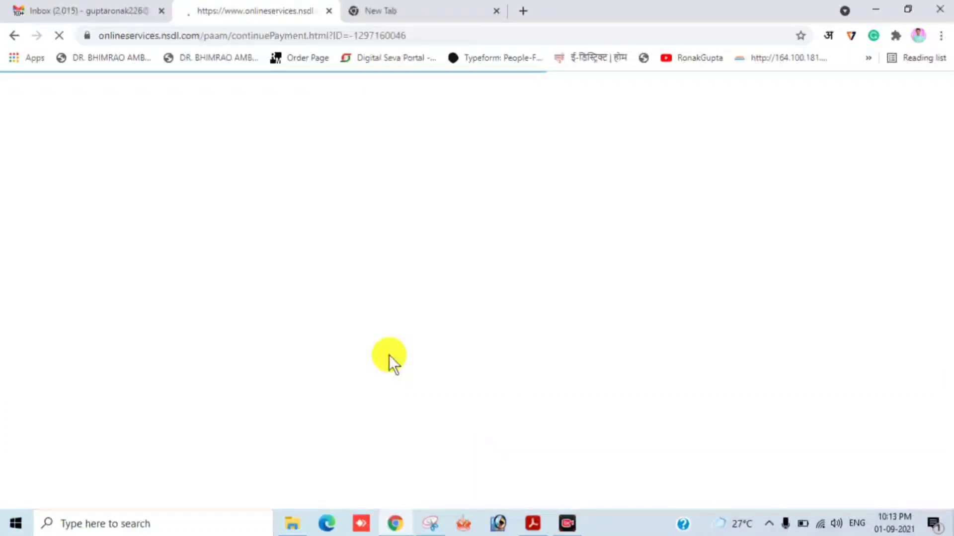
Tick the Aadhaar e-signing consent checkbox and authenticate the applicant's Aadhaar details.
{"action": "scroll", "coordinate": [2, 255], "scroll_direction": "down", "scroll_amount": 3}
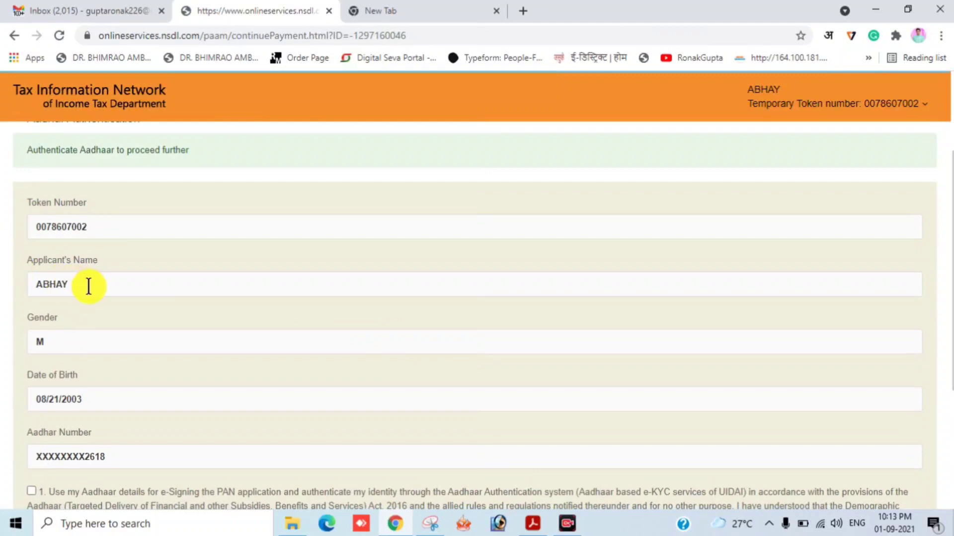
{"action": "scroll", "coordinate": [89, 286], "scroll_direction": "down", "scroll_amount": 1}
{"action": "scroll", "coordinate": [73, 305], "scroll_direction": "down", "scroll_amount": 3}
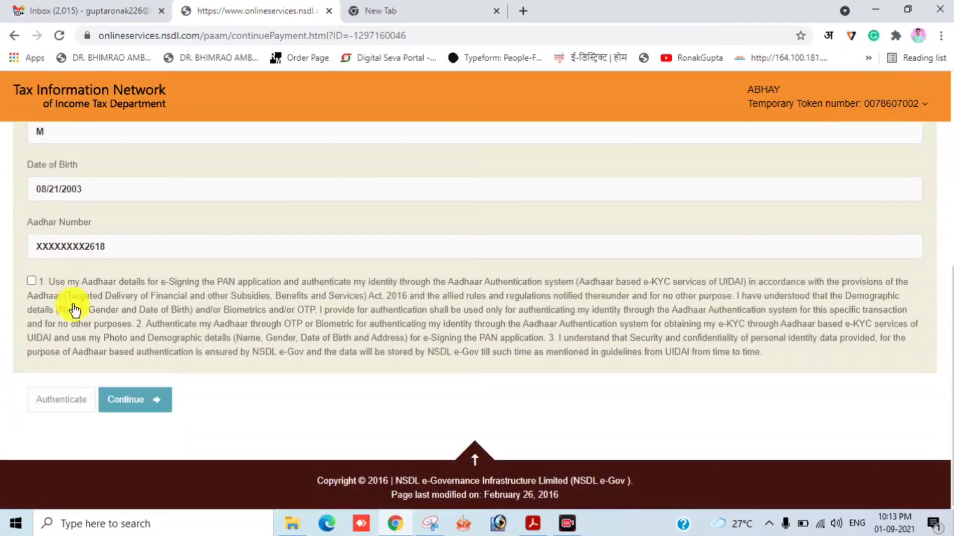
{"action": "left_click", "coordinate": [31, 281]}
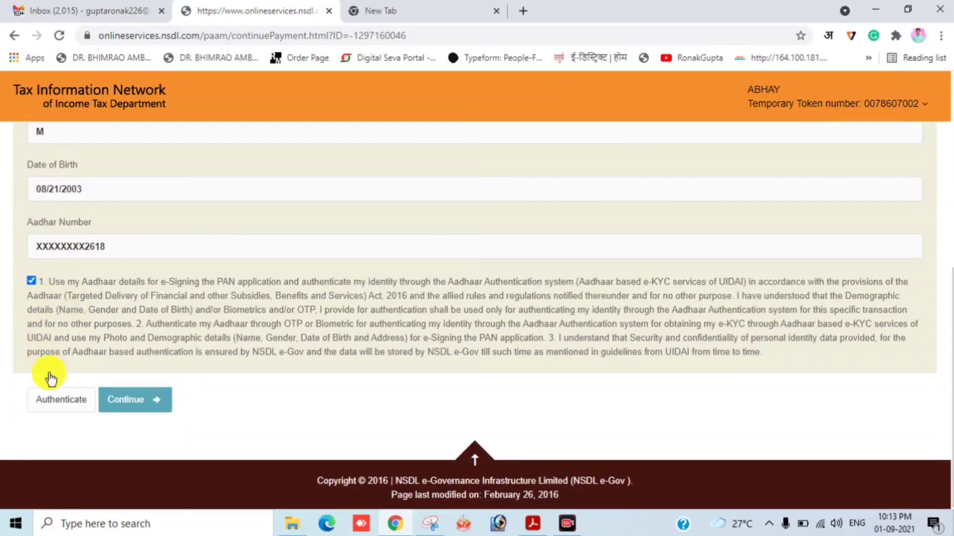
{"action": "left_click", "coordinate": [65, 402]}
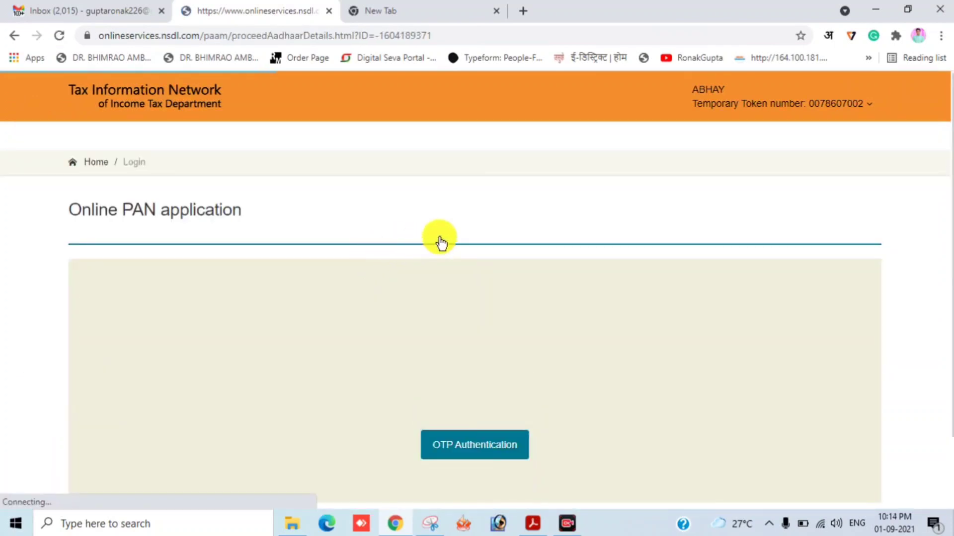
{"action": "scroll", "coordinate": [460, 291], "scroll_direction": "down", "scroll_amount": 2}
Request the Aadhaar OTP, enter the received code and submit it for verification.
{"action": "left_click", "coordinate": [463, 366]}
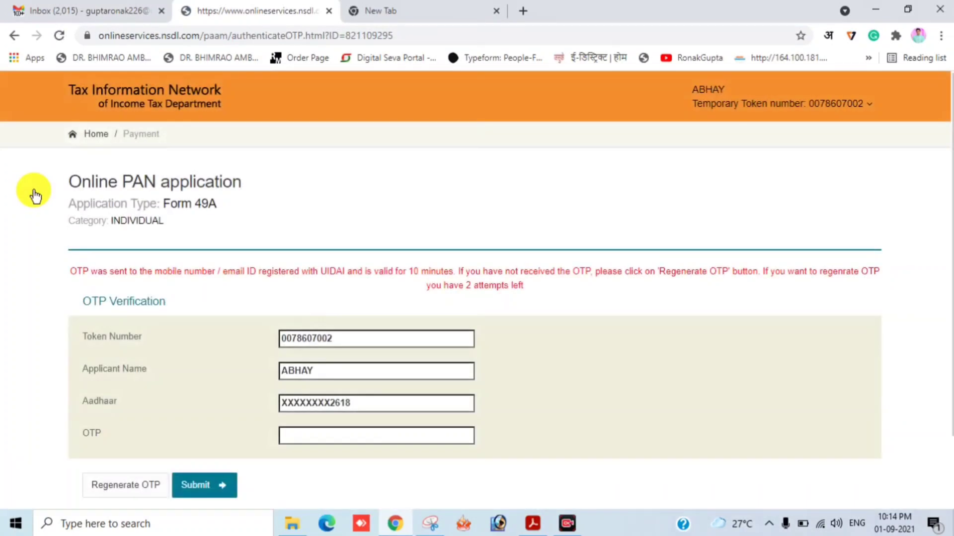
{"action": "scroll", "coordinate": [516, 377], "scroll_direction": "down", "scroll_amount": 2}
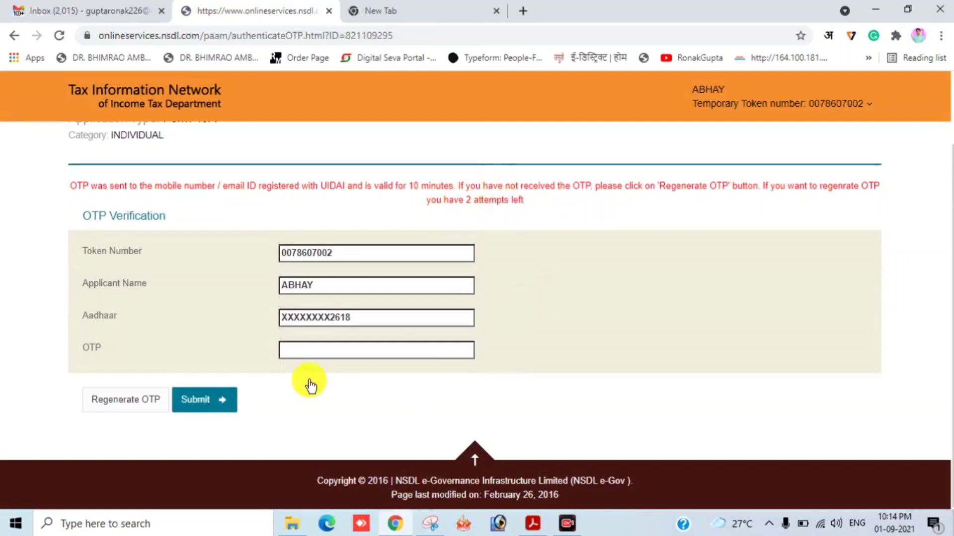
{"action": "left_click", "coordinate": [310, 348]}
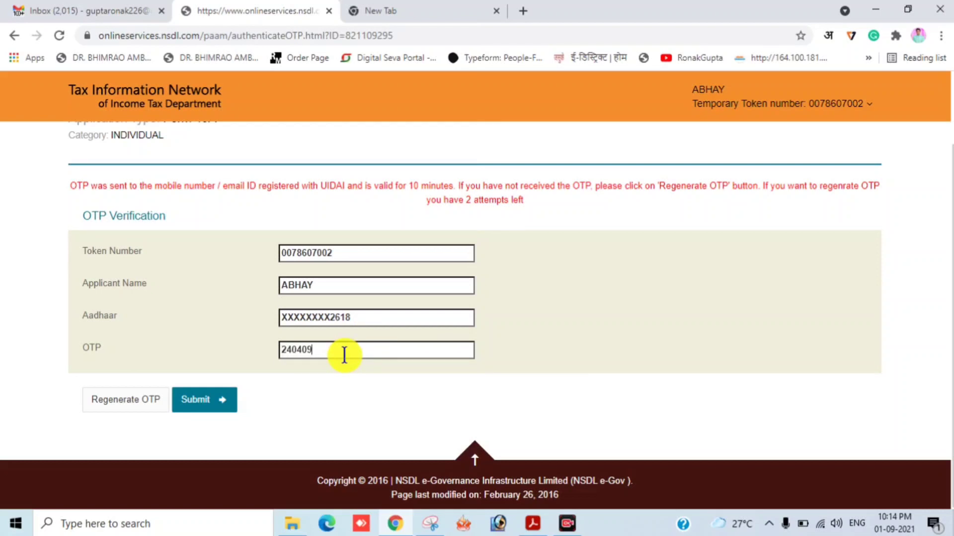
{"action": "left_click", "coordinate": [212, 403]}
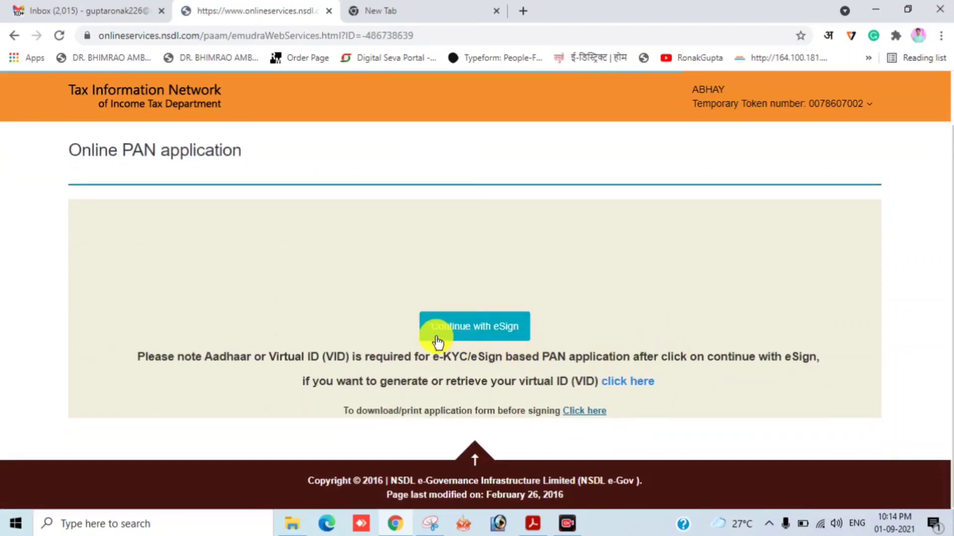
Continue to NSDL e-Sign and authorise NSDL e-Gov to use the Aadhaar details.
{"action": "left_click", "coordinate": [483, 332]}
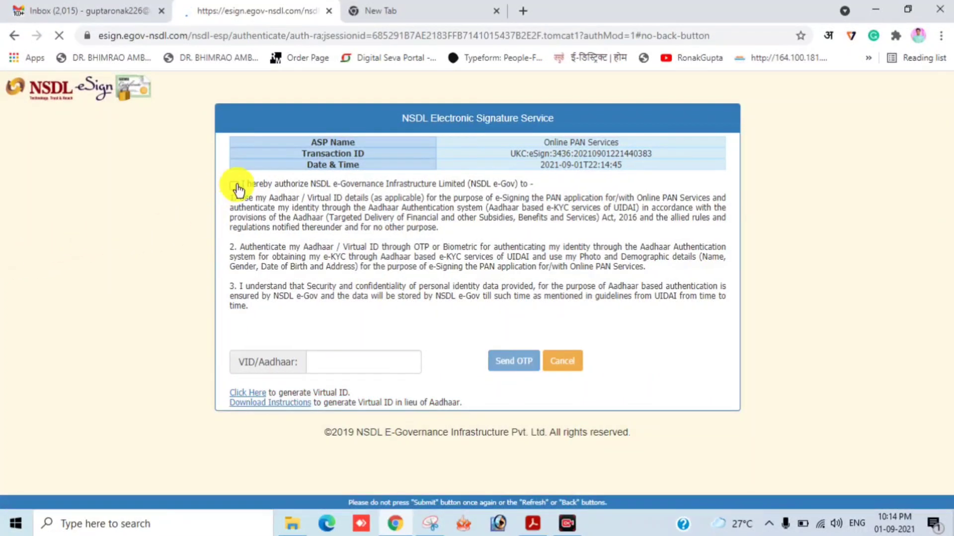
{"action": "left_click", "coordinate": [234, 185]}
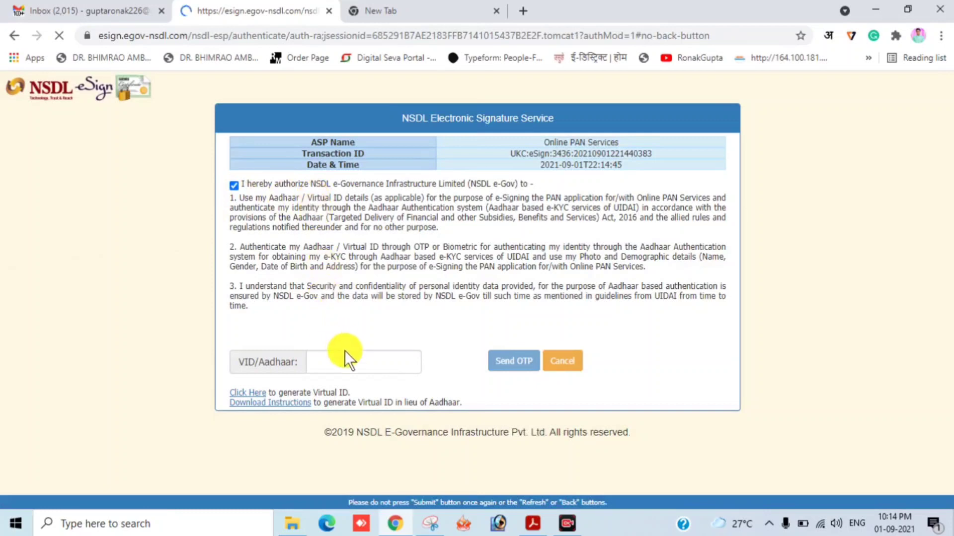
{"action": "left_click", "coordinate": [353, 362]}
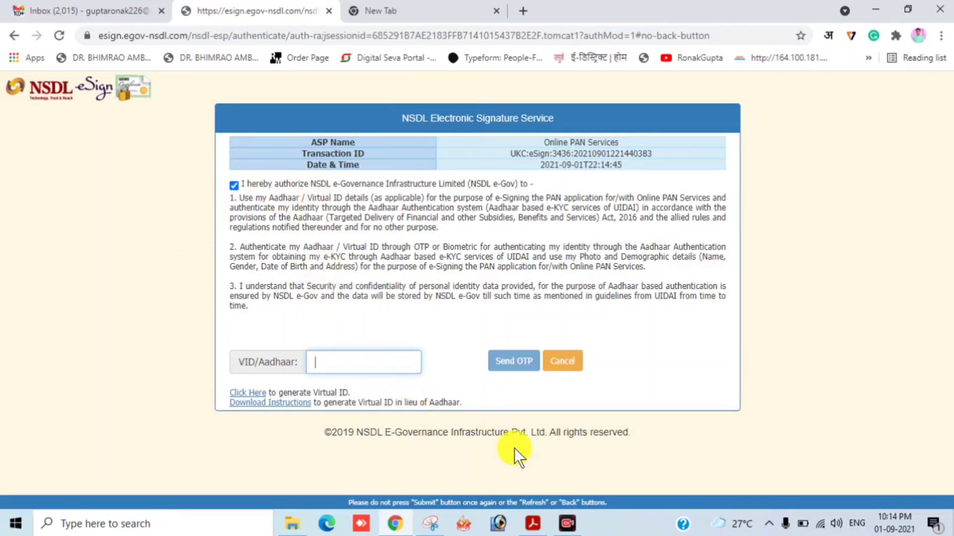
Enter the applicant's Aadhaar number, copied from the Aadhaar card PDF, and request the OTP.
{"action": "left_click", "coordinate": [531, 523]}
{"action": "key", "text": "alt+Tab"}
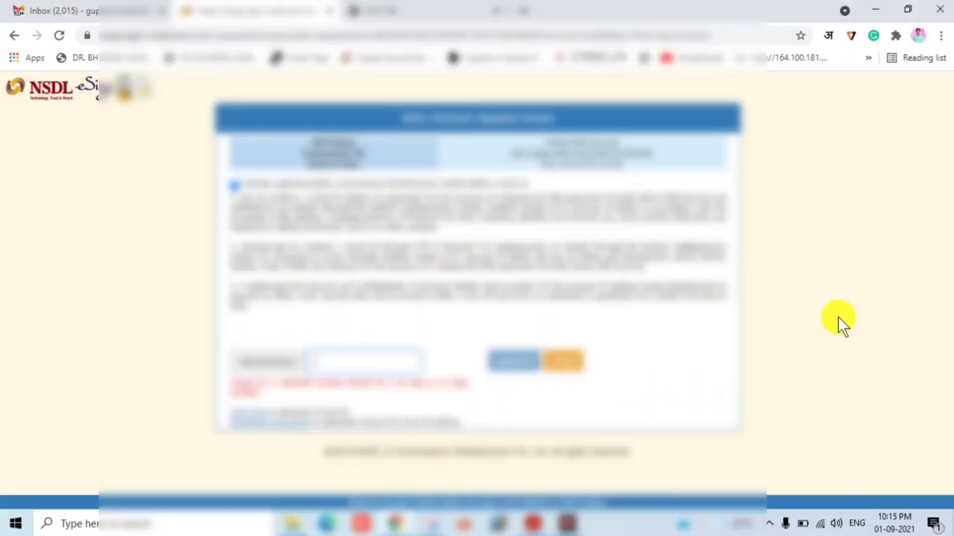
{"action": "key", "text": "alt+Tab"}
{"action": "key", "text": "alt+Tab"}
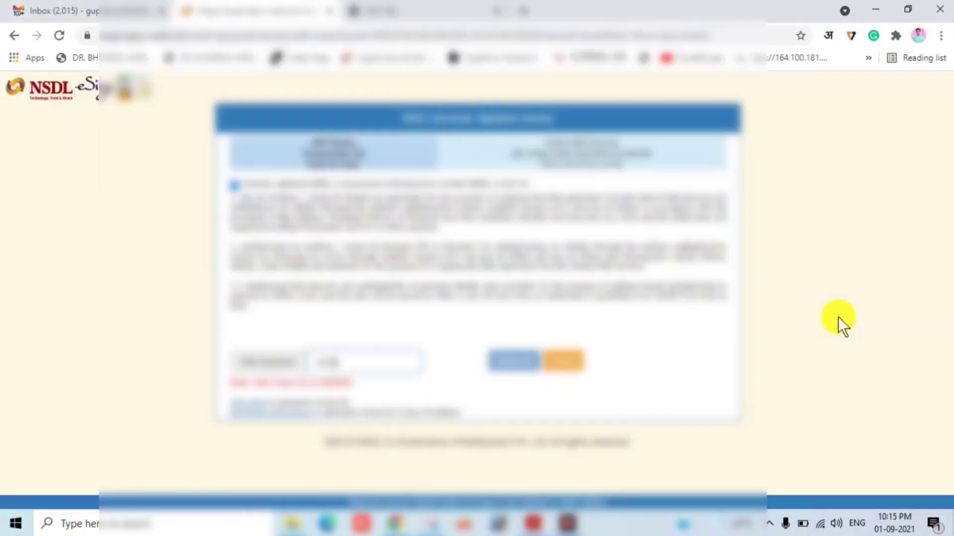
{"action": "key", "text": "alt+Tab"}
{"action": "key", "text": "alt+Tab"}
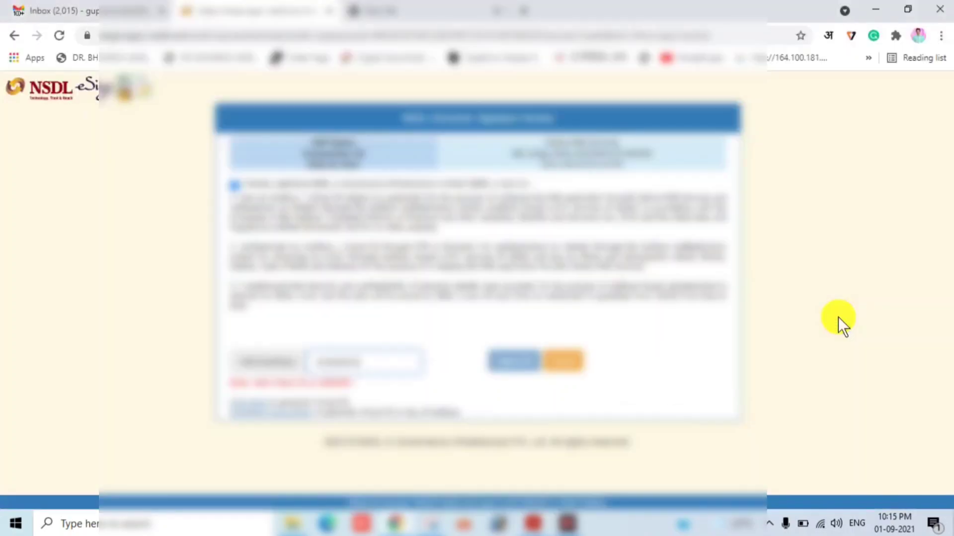
{"action": "left_click", "coordinate": [512, 361]}
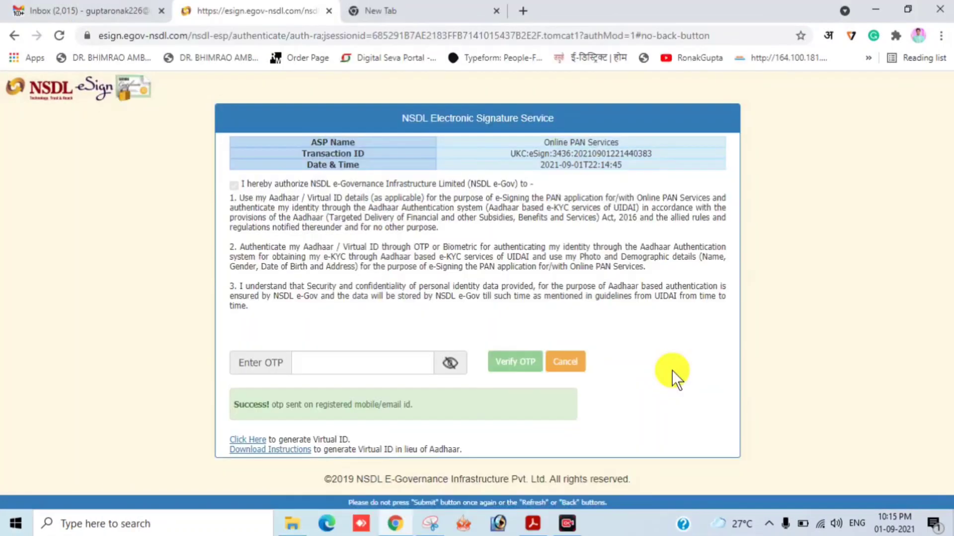
Enter the received e-sign OTP and verify it to sign the PAN application.
{"action": "left_click", "coordinate": [352, 365]}
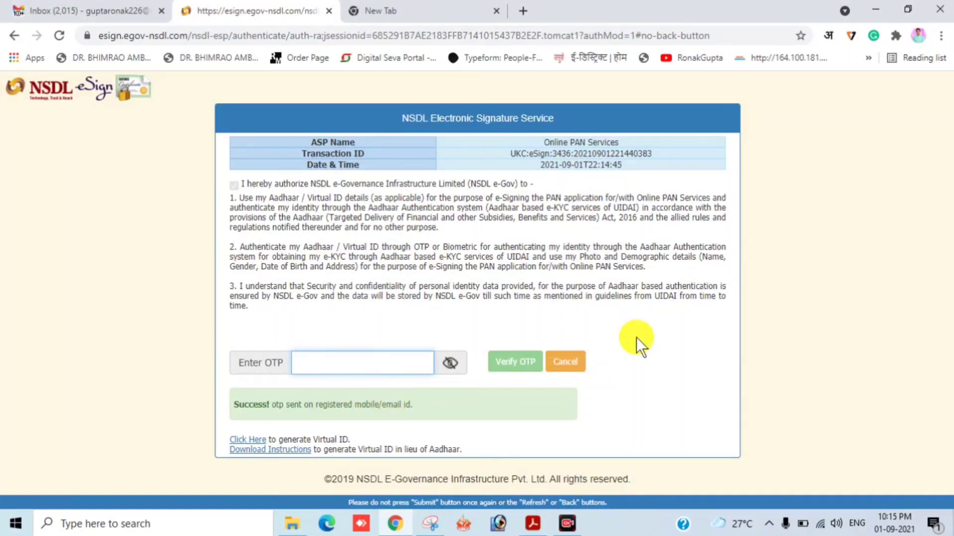
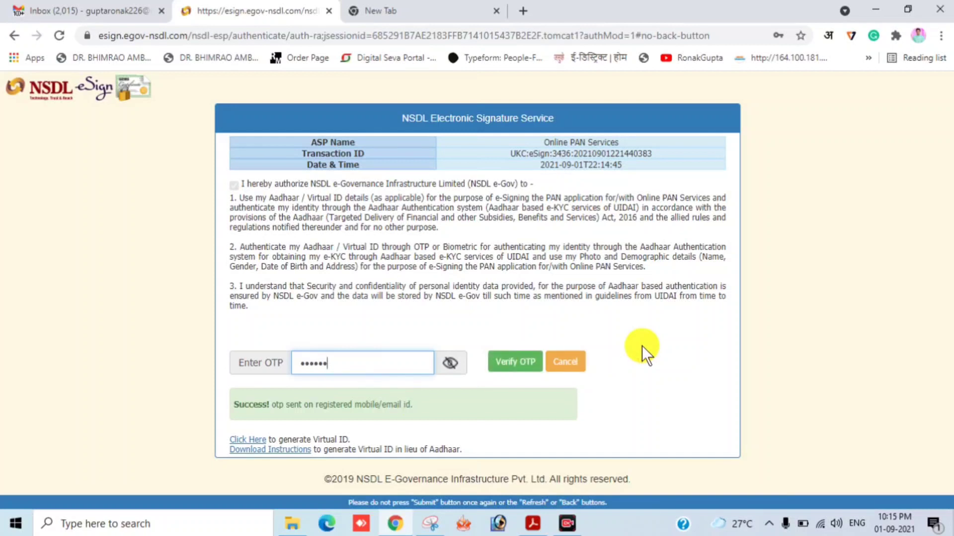
{"action": "left_click", "coordinate": [525, 365]}
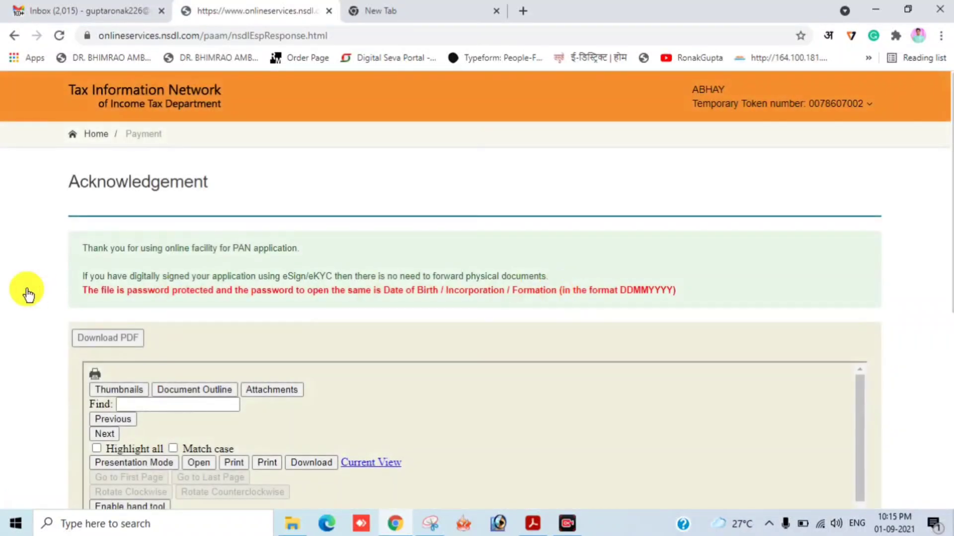
Download the PAN application acknowledgement as a PDF.
{"action": "scroll", "coordinate": [25, 295], "scroll_direction": "down", "scroll_amount": 2}
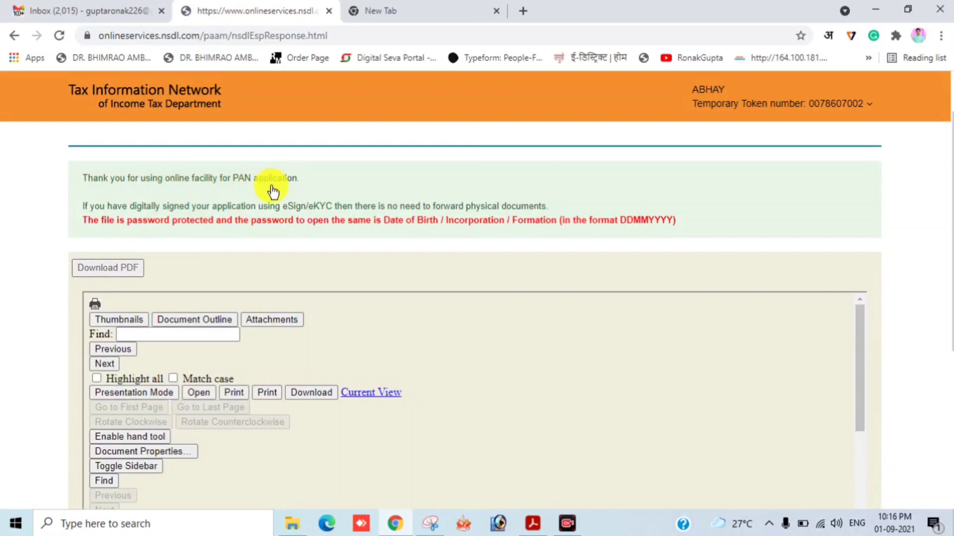
{"action": "scroll", "coordinate": [92, 268], "scroll_direction": "down", "scroll_amount": 2}
{"action": "left_click", "coordinate": [109, 197]}
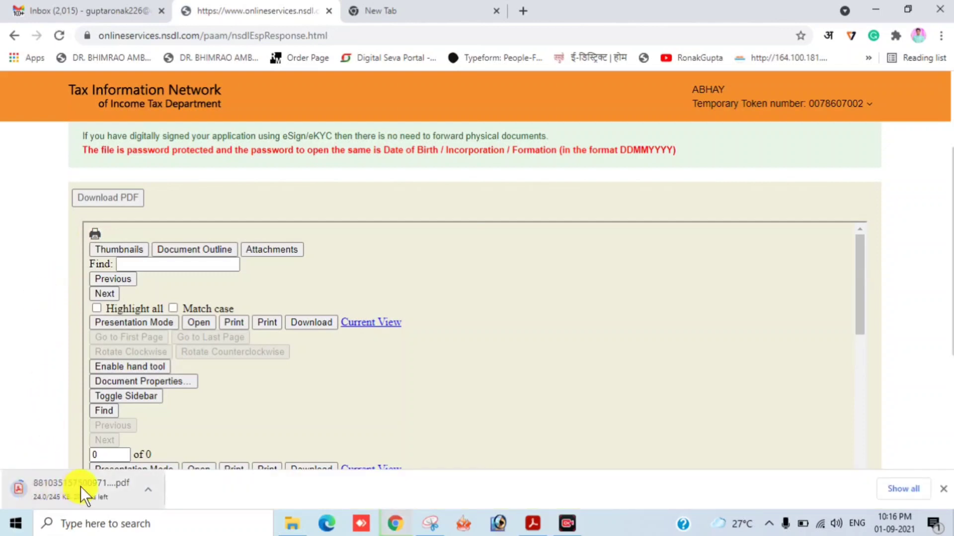
Move over to the Gmail inbox tab.
{"action": "scroll", "coordinate": [30, 331], "scroll_direction": "up", "scroll_amount": 1}
{"action": "scroll", "coordinate": [30, 332], "scroll_direction": "up", "scroll_amount": 3}
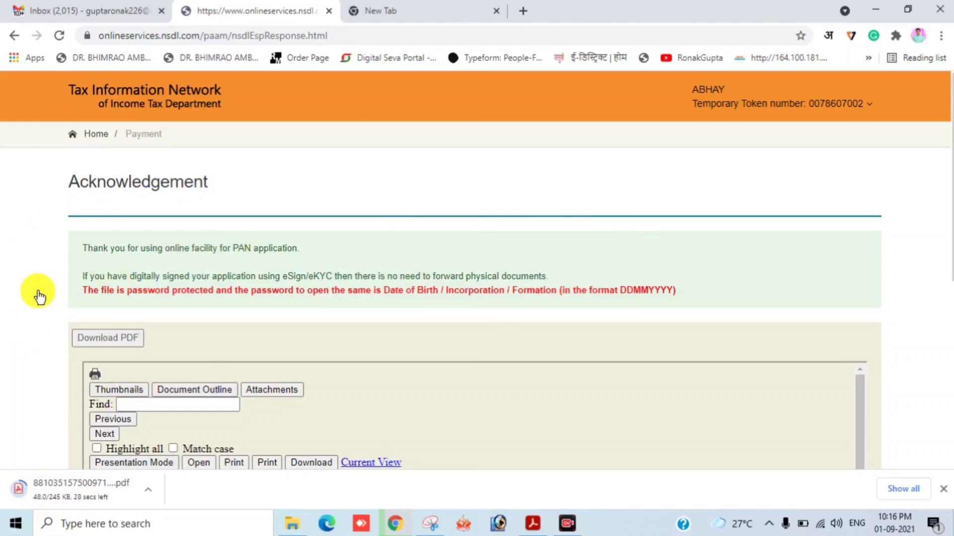
{"action": "left_click", "coordinate": [84, 9]}
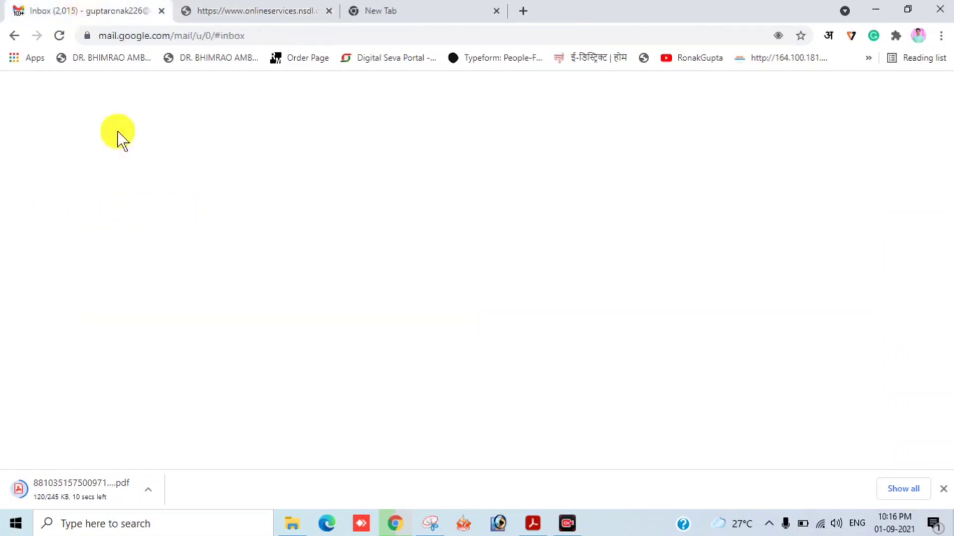
Refresh Gmail and open the newest NSDL PAN acknowledgement email.
{"action": "scroll", "coordinate": [327, 391], "scroll_direction": "down", "scroll_amount": 2}
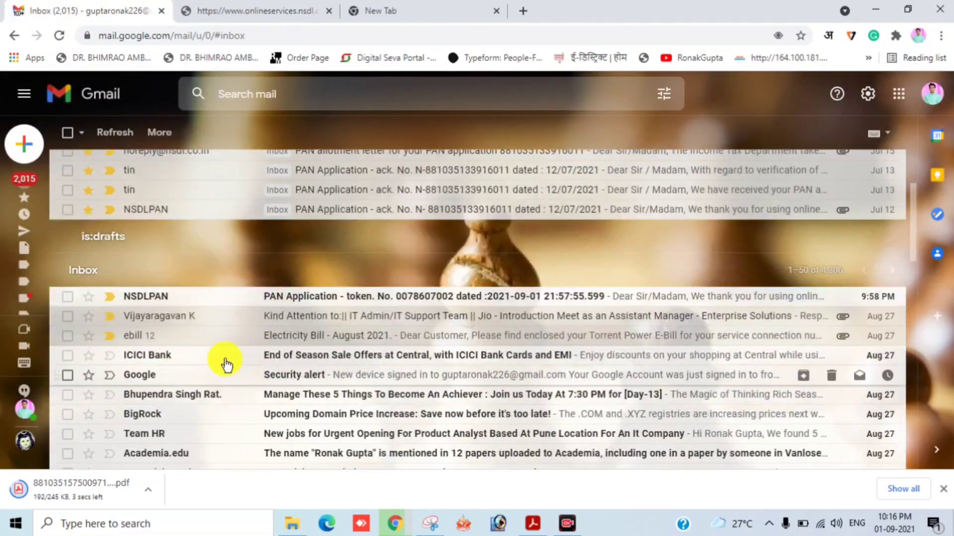
{"action": "left_click", "coordinate": [124, 133]}
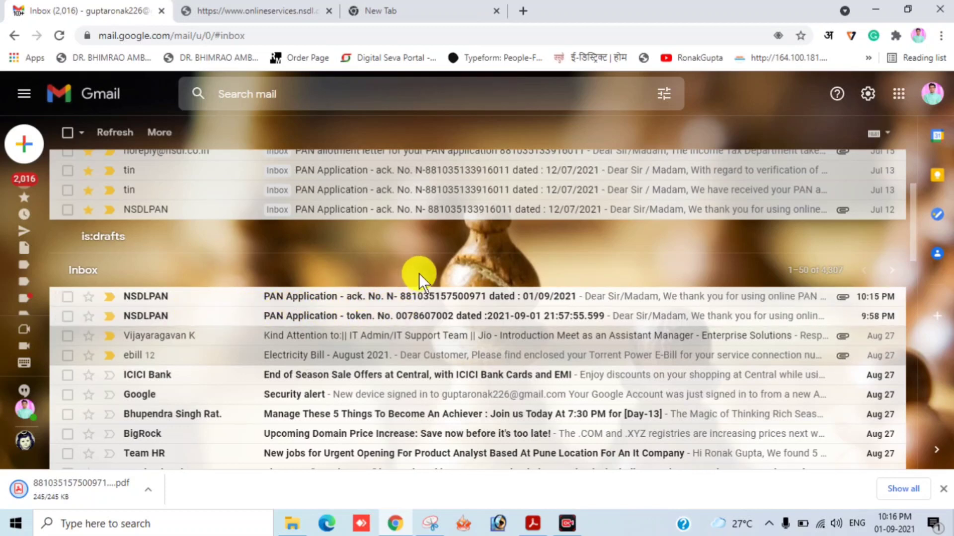
{"action": "key", "text": "Return"}
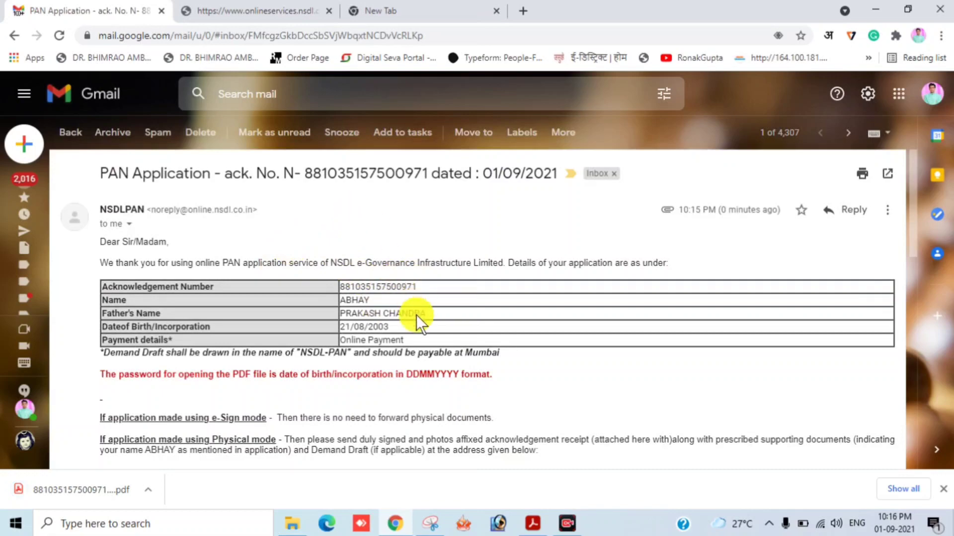
Preview the signed application PDF, the first of the email's two attachments.
{"action": "scroll", "coordinate": [517, 291], "scroll_direction": "down", "scroll_amount": 3}
{"action": "scroll", "coordinate": [518, 291], "scroll_direction": "down", "scroll_amount": 7}
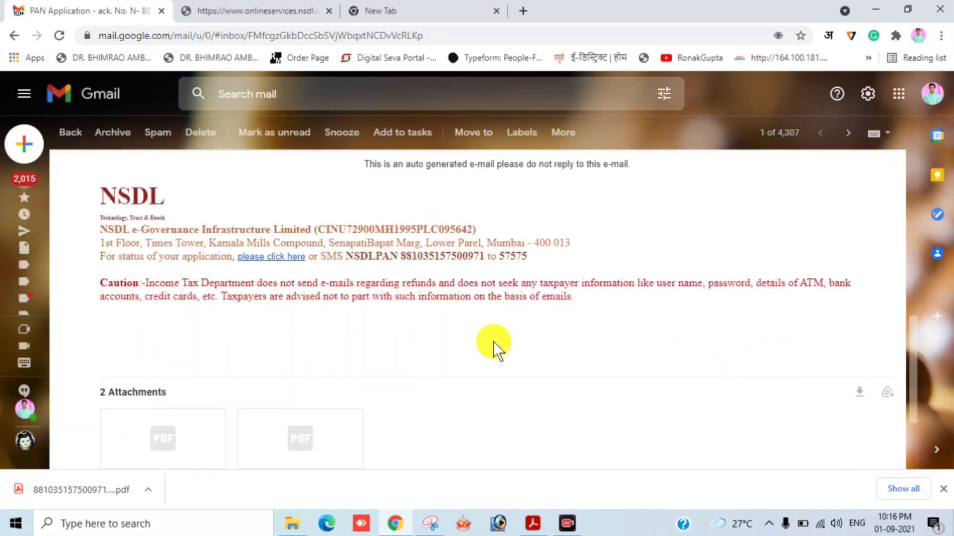
{"action": "scroll", "coordinate": [468, 369], "scroll_direction": "down", "scroll_amount": 3}
{"action": "mouse_move", "coordinate": [313, 330]}
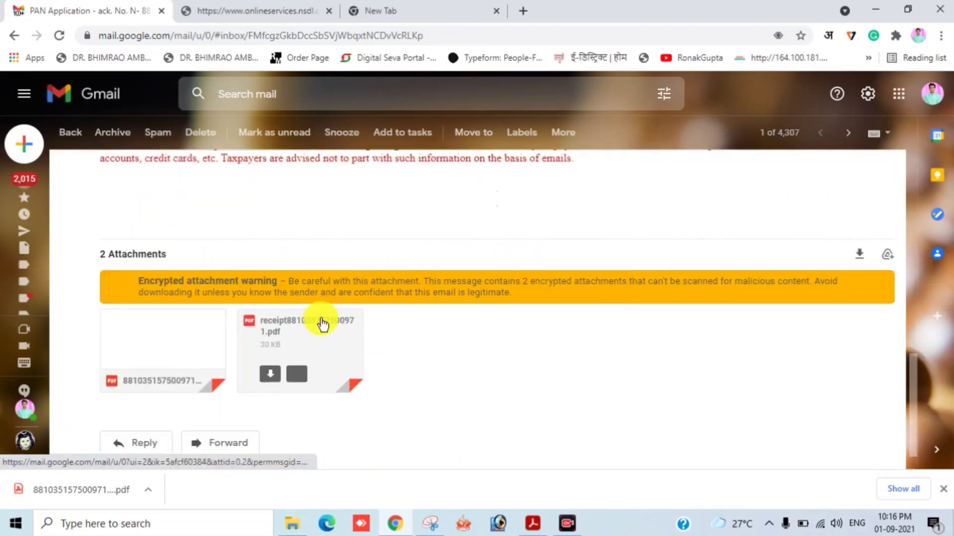
{"action": "mouse_move", "coordinate": [161, 342]}
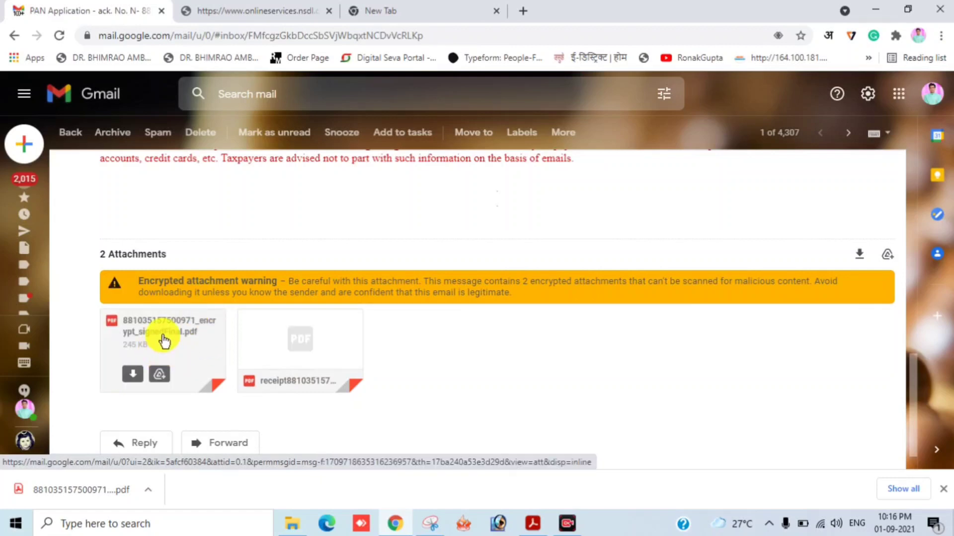
{"action": "left_click", "coordinate": [164, 341]}
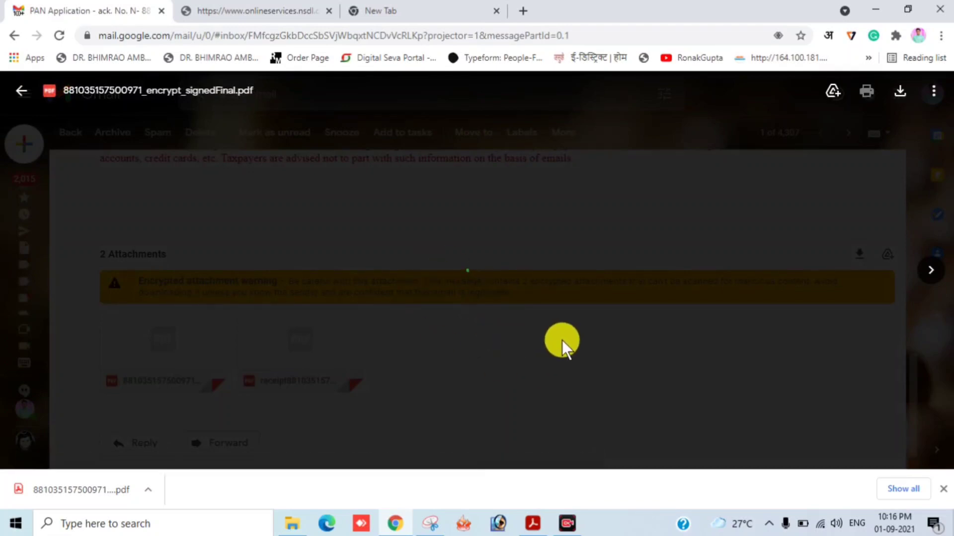
Unlock the signed application PDF with the applicant's date of birth as DDMMYYYY.
{"action": "left_click", "coordinate": [532, 519]}
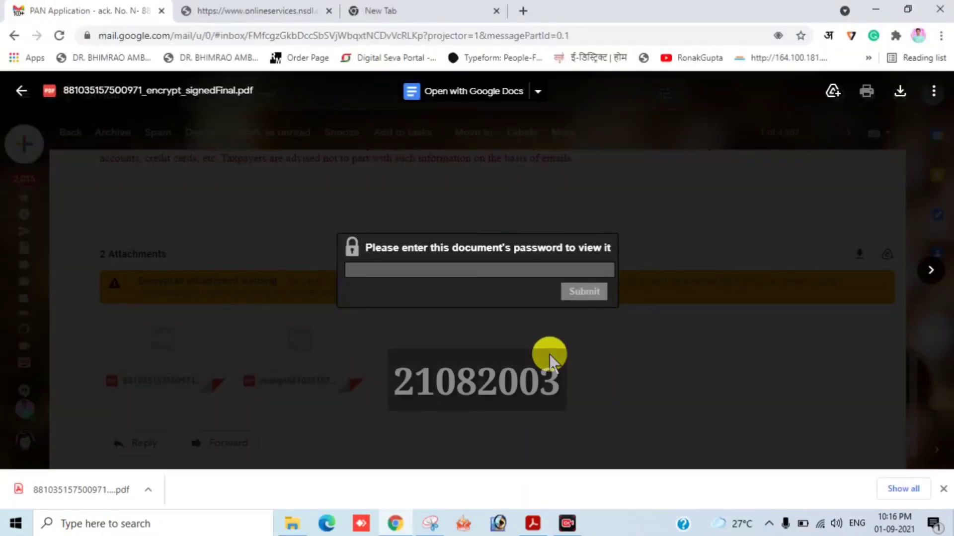
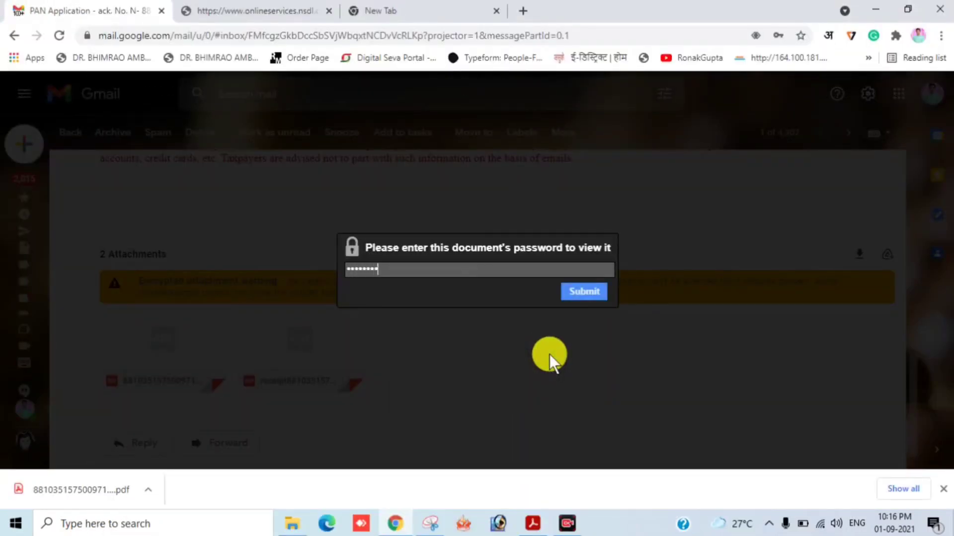
{"action": "key", "text": "Return"}
{"action": "left_click", "coordinate": [942, 489]}
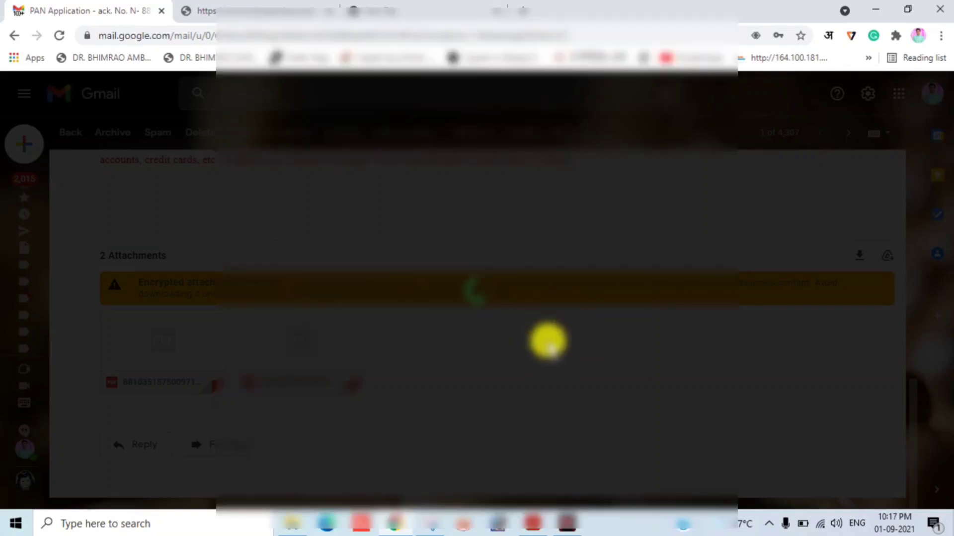
Review the Form 49A and Aadhaar pages, then close the preview.
{"action": "scroll", "coordinate": [527, 292], "scroll_direction": "down", "scroll_amount": 2}
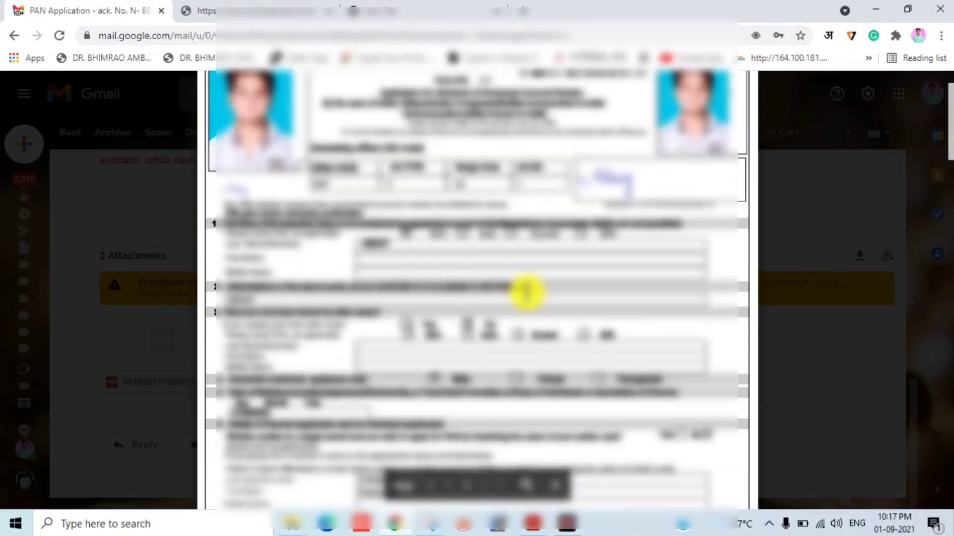
{"action": "scroll", "coordinate": [527, 292], "scroll_direction": "down", "scroll_amount": 10}
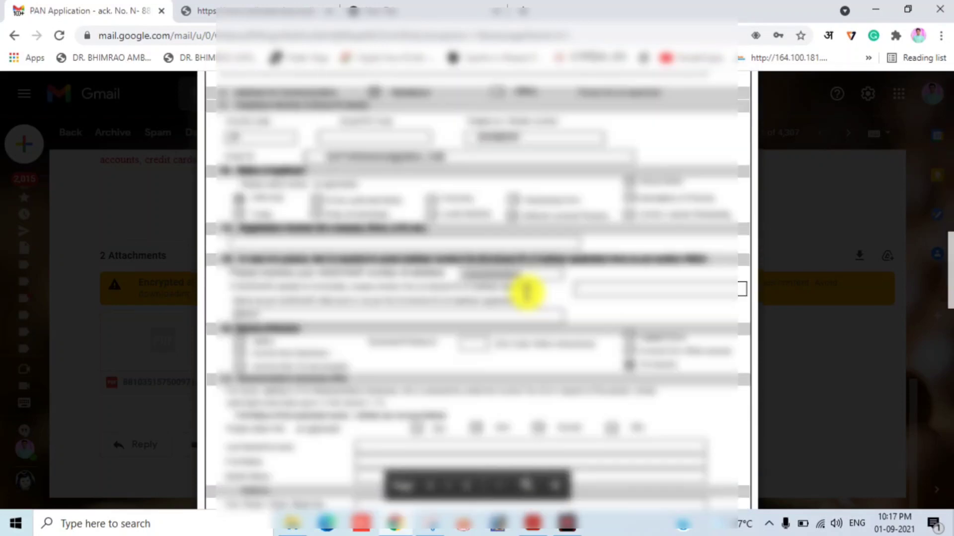
{"action": "scroll", "coordinate": [526, 292], "scroll_direction": "down", "scroll_amount": 10}
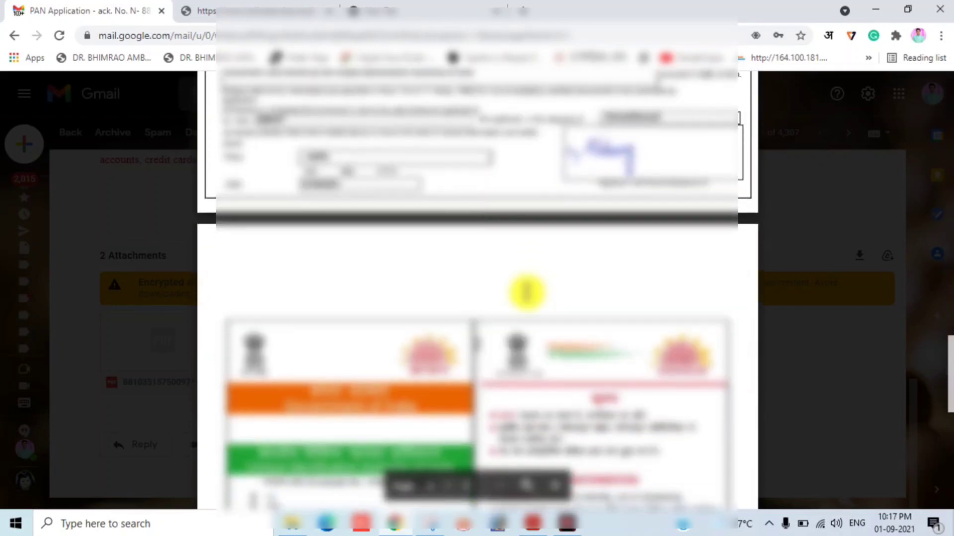
{"action": "scroll", "coordinate": [526, 292], "scroll_direction": "down", "scroll_amount": 5}
{"action": "left_click", "coordinate": [769, 392]}
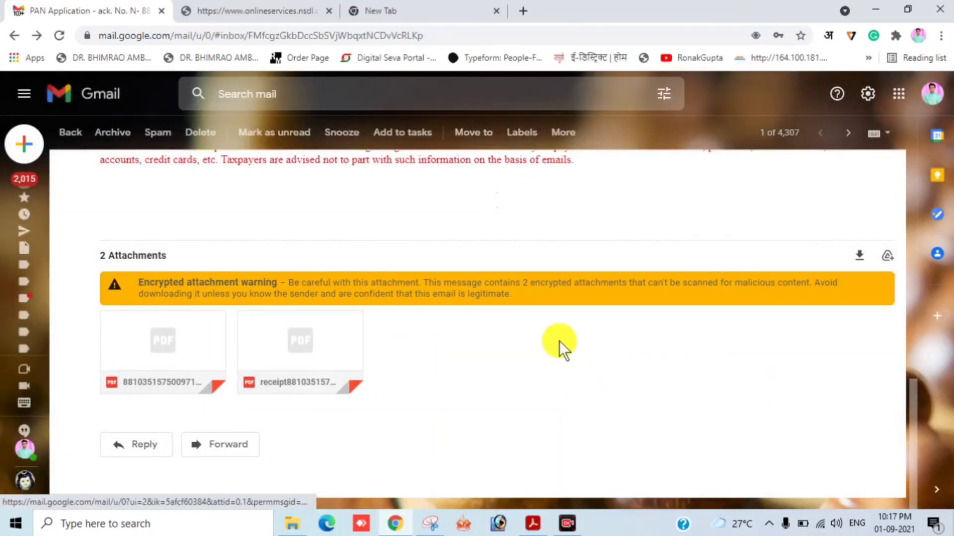
Open the payment receipt attachment and unlock it with its password.
{"action": "left_click", "coordinate": [329, 336]}
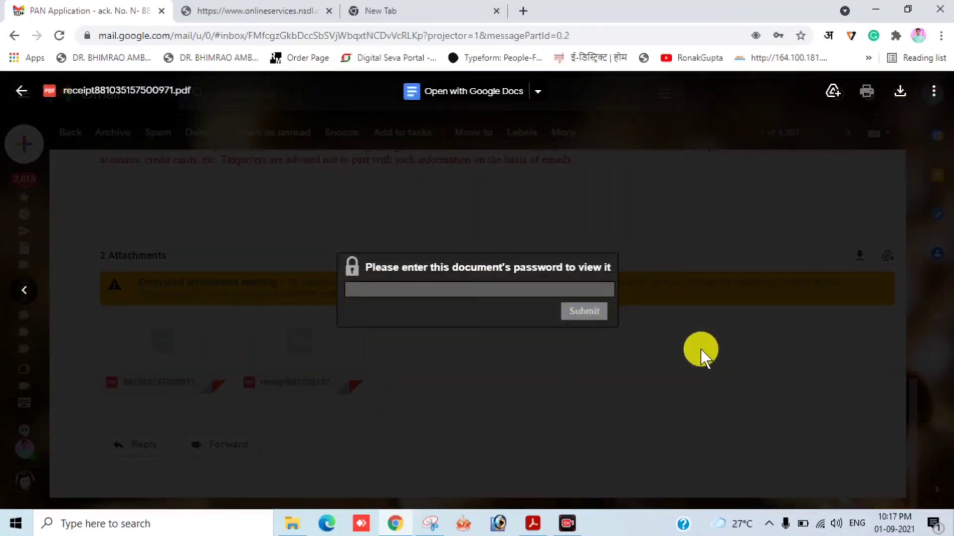
{"action": "type", "text": "••"}
{"action": "key", "text": "Return"}
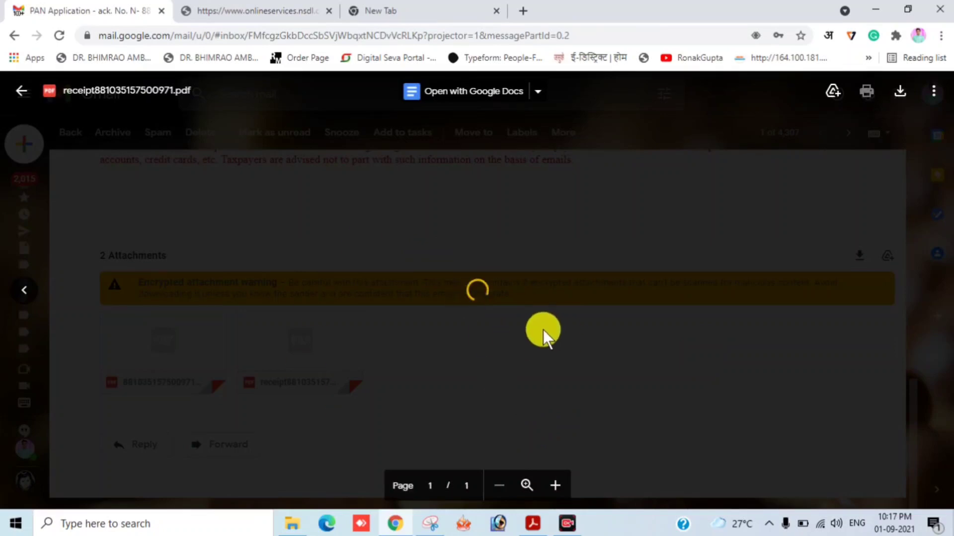
Read through the payment receipt, close it, and return to the NSDL acknowledgement page.
{"action": "scroll", "coordinate": [548, 312], "scroll_direction": "down", "scroll_amount": 1}
{"action": "scroll", "coordinate": [546, 338], "scroll_direction": "down", "scroll_amount": 5}
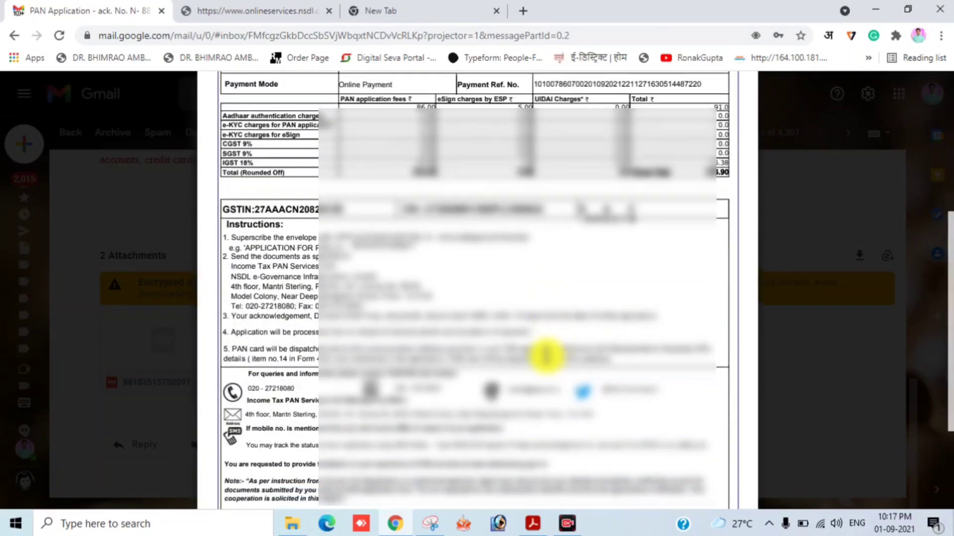
{"action": "scroll", "coordinate": [544, 348], "scroll_direction": "up", "scroll_amount": 5}
{"action": "scroll", "coordinate": [545, 342], "scroll_direction": "down", "scroll_amount": 8}
{"action": "scroll", "coordinate": [547, 344], "scroll_direction": "up", "scroll_amount": 7}
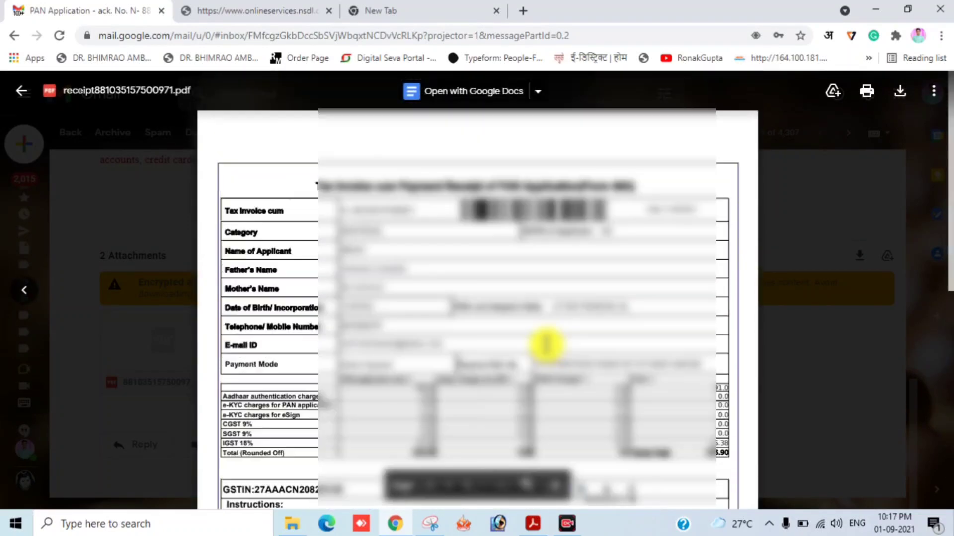
{"action": "scroll", "coordinate": [546, 344], "scroll_direction": "down", "scroll_amount": 7}
{"action": "left_click_drag", "start_coordinate": [469, 176], "coordinate": [570, 175]}
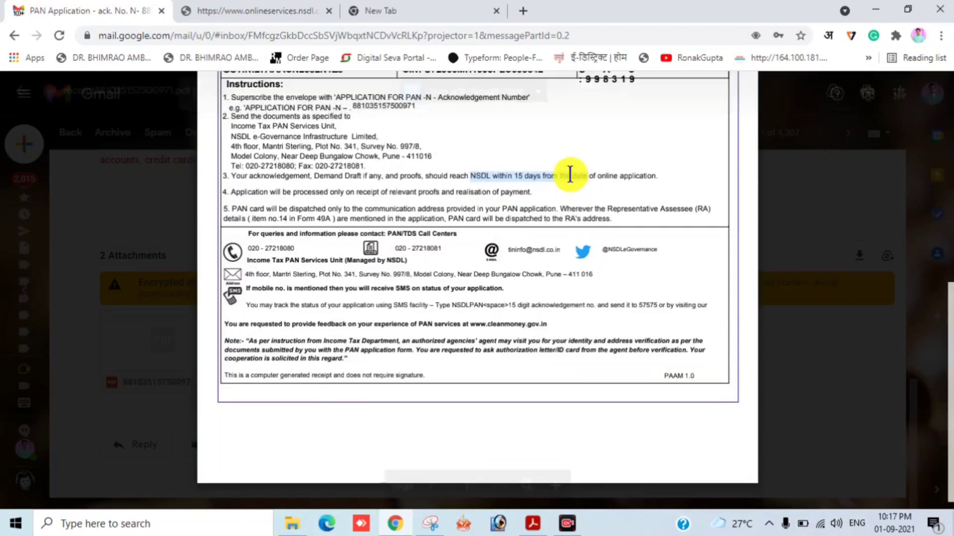
{"action": "left_click", "coordinate": [784, 353]}
{"action": "scroll", "coordinate": [457, 379], "scroll_direction": "up", "scroll_amount": 10}
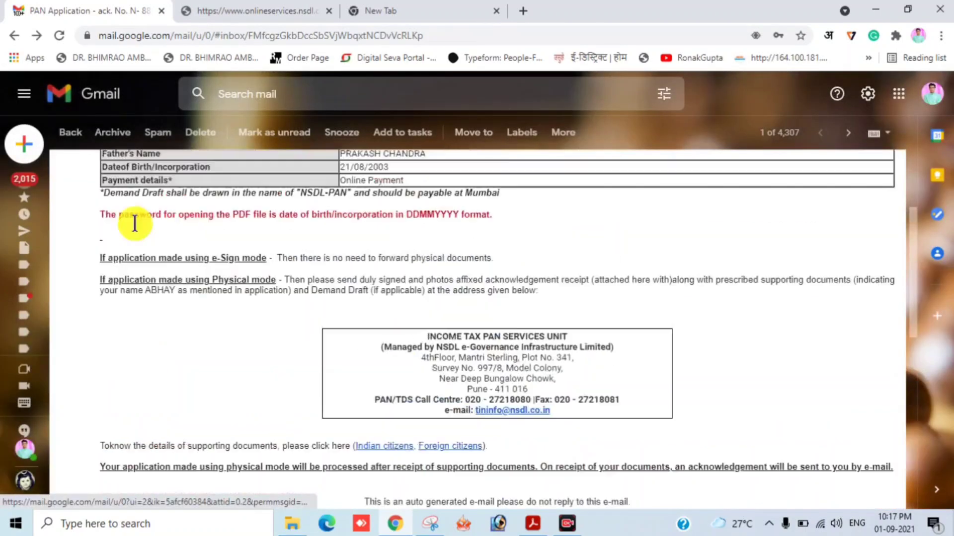
{"action": "left_click", "coordinate": [277, 10]}
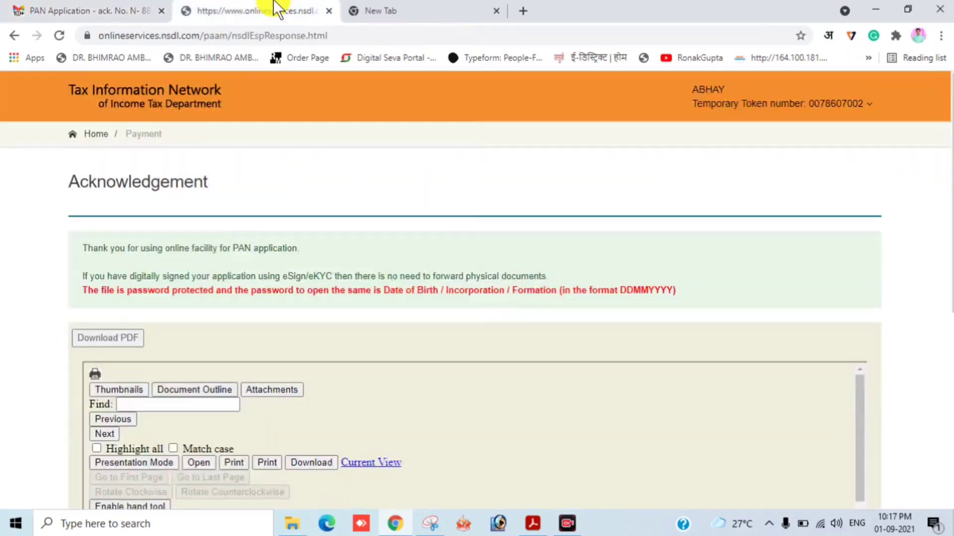